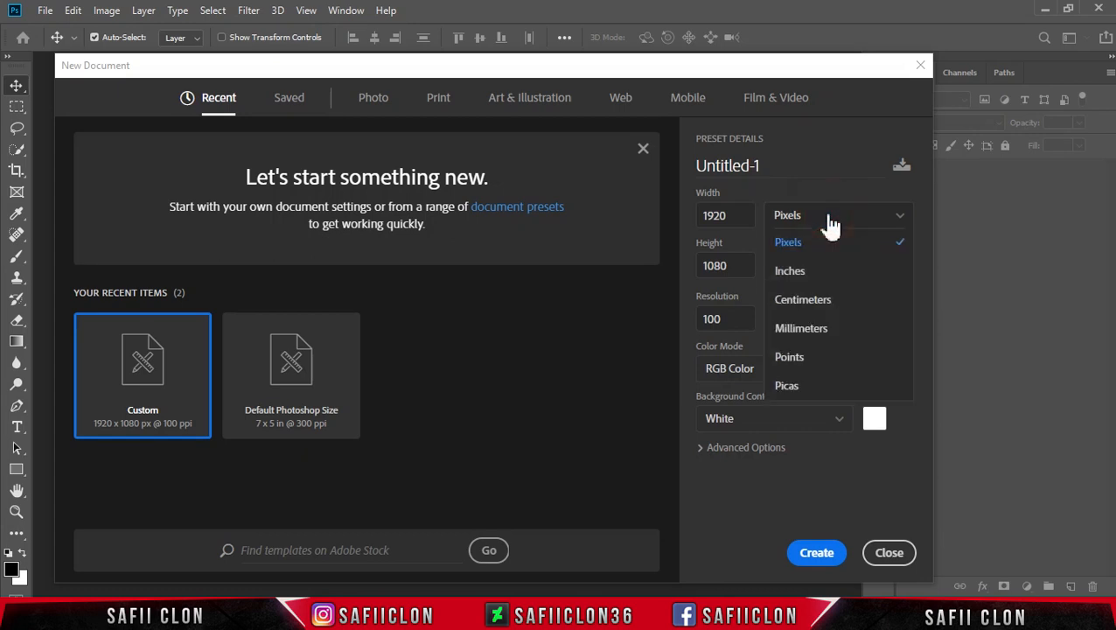
Step: Create a new document 1920 pixels wide and 1080 pixels high at a resolution of 100 pixels/inch
left_click(809, 242)
left_click_drag(737, 217, 697, 222)
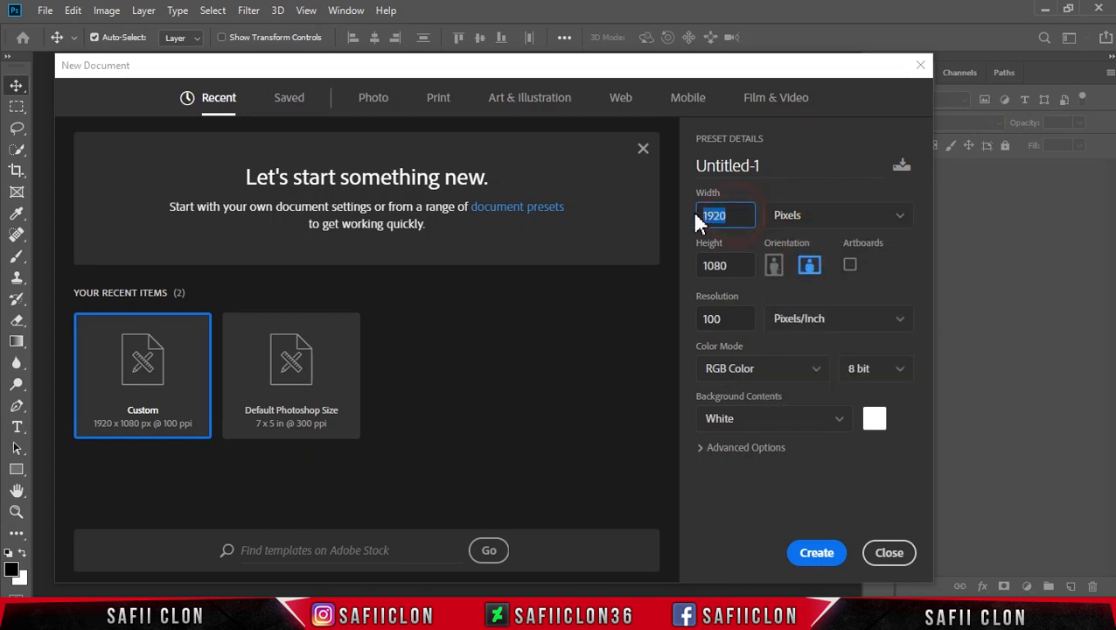
type("1920")
left_click(735, 265)
type("1080")
left_click(838, 323)
left_click(825, 347)
left_click(717, 323)
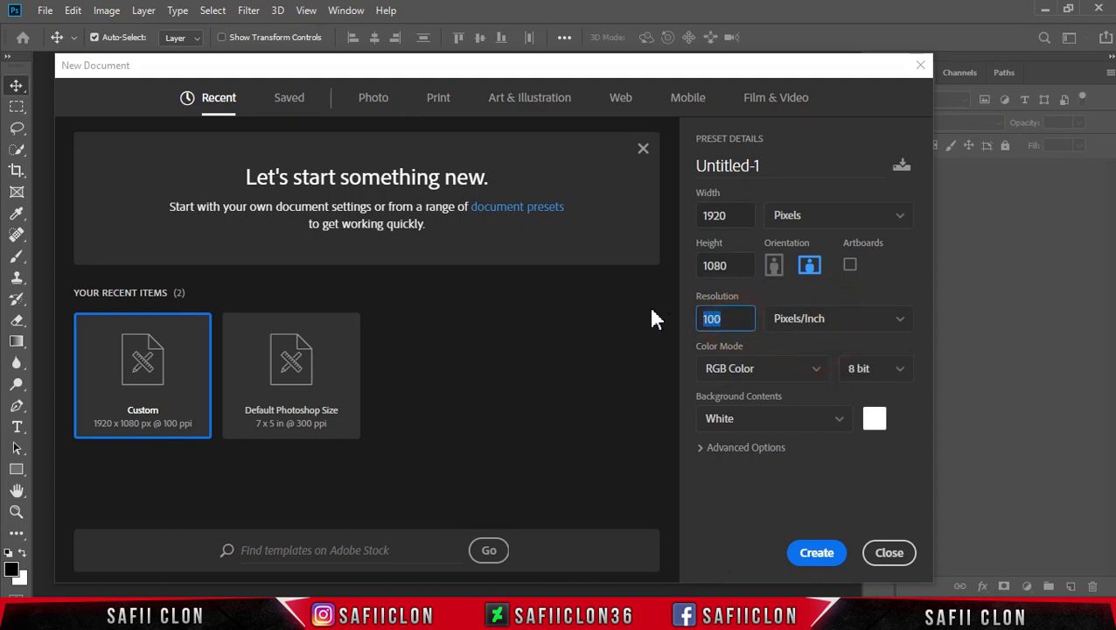
type("100")
left_click(819, 553)
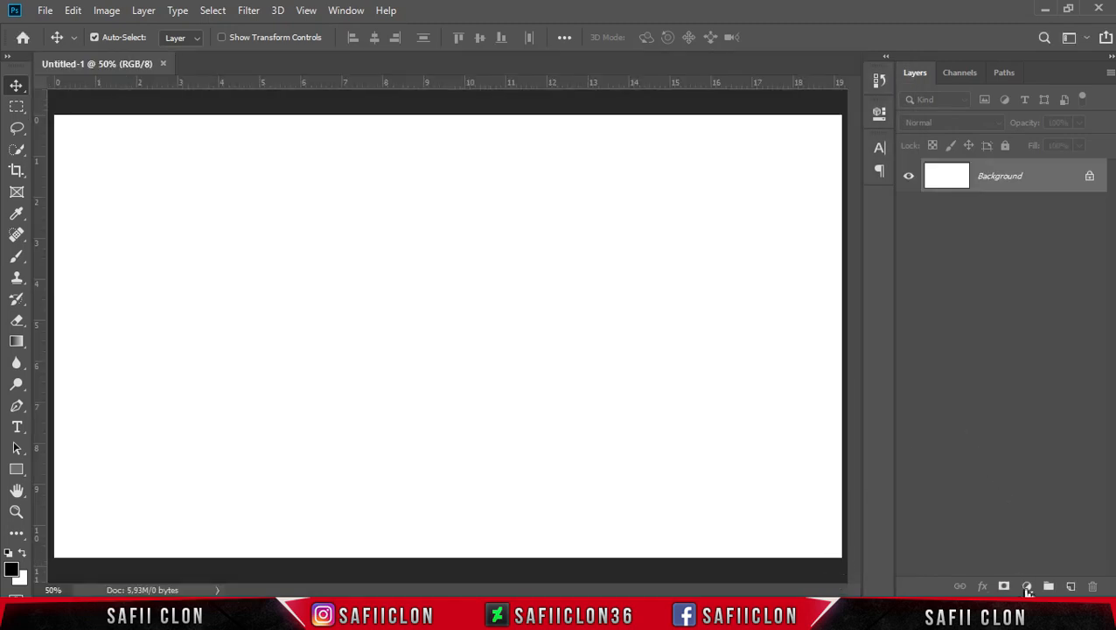
Step: Add a Solid Color fill layer in black (000000) above the Background layer
left_click(1027, 587)
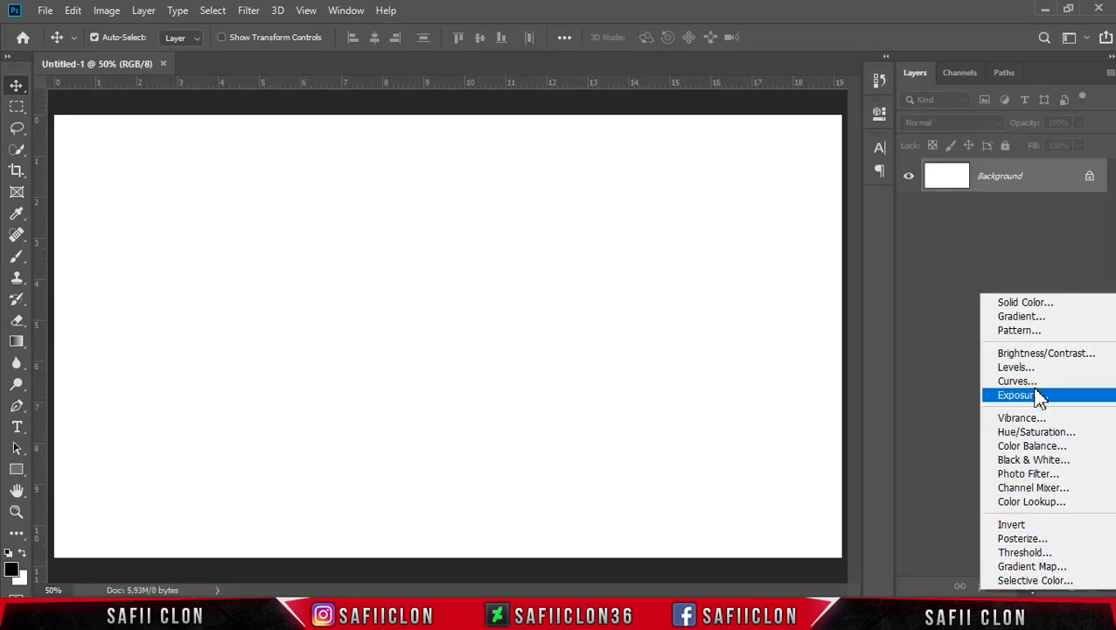
left_click(1034, 306)
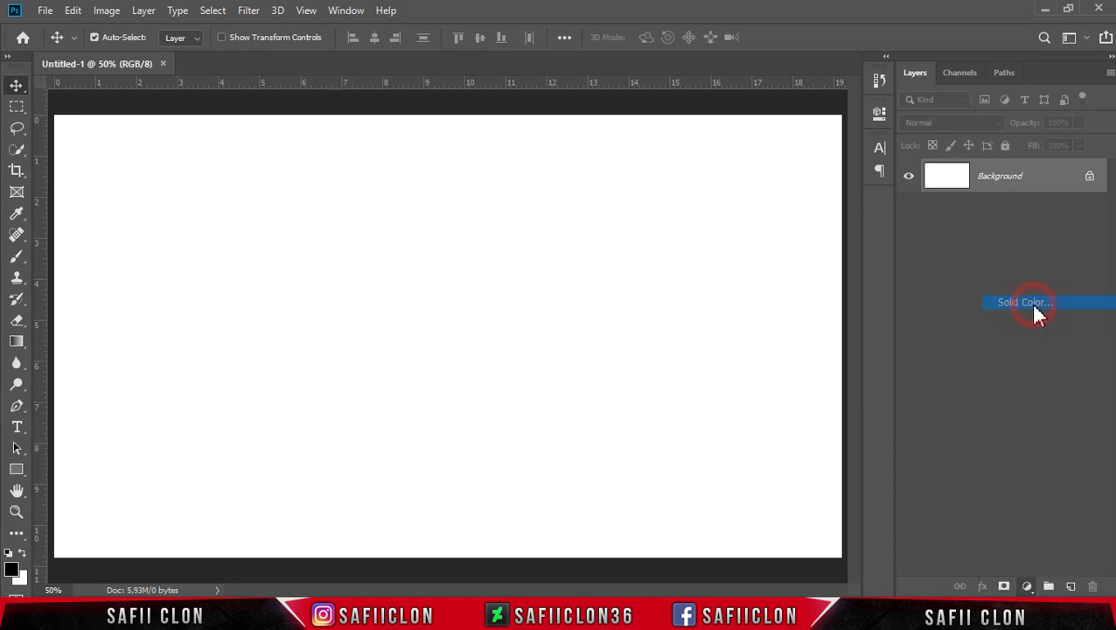
mouse_move(650, 287)
left_mouse_down()
mouse_move(672, 267)
mouse_move(596, 324)
left_mouse_up()
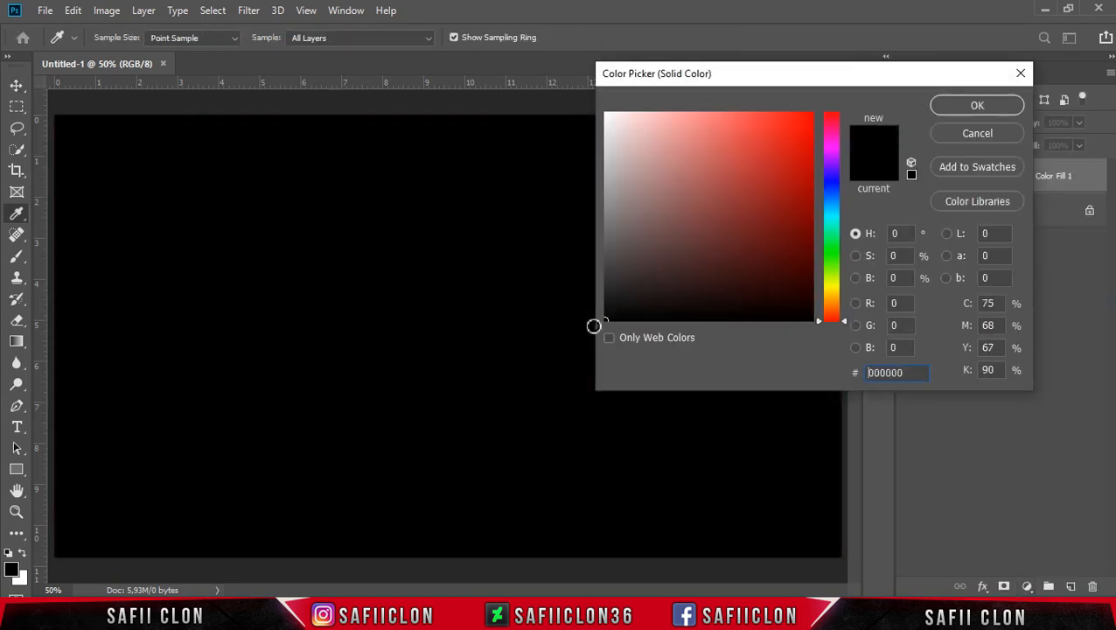
left_click(976, 106)
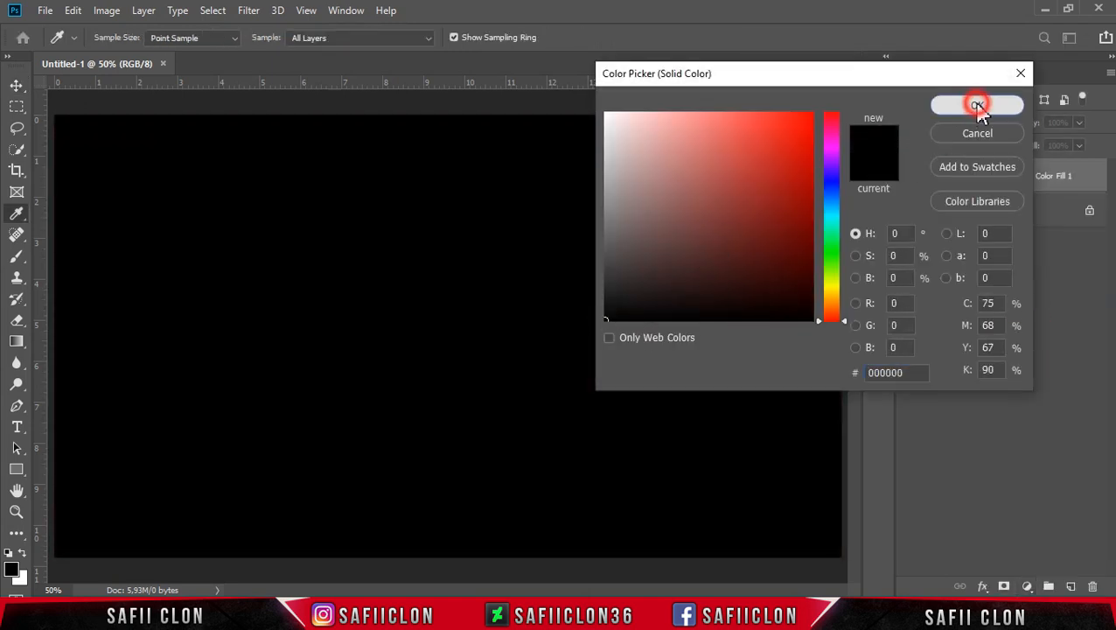
key("v")
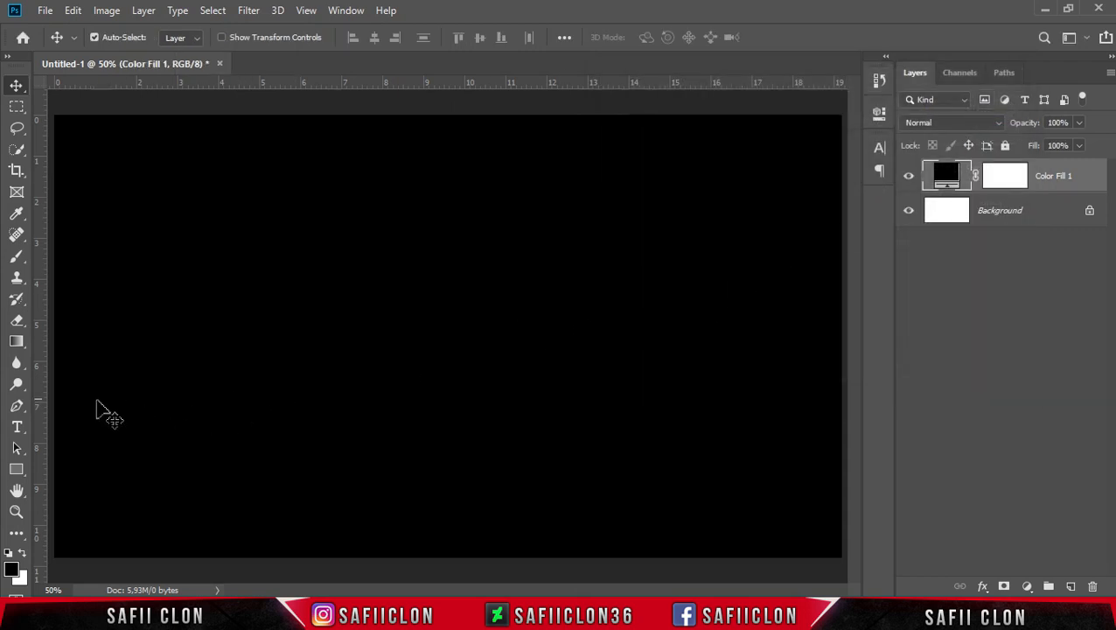
Step: Set up the Horizontal Type tool with the GLADES DEMO font and white (ffffff) as the text color
left_click_drag(22, 438, 91, 430)
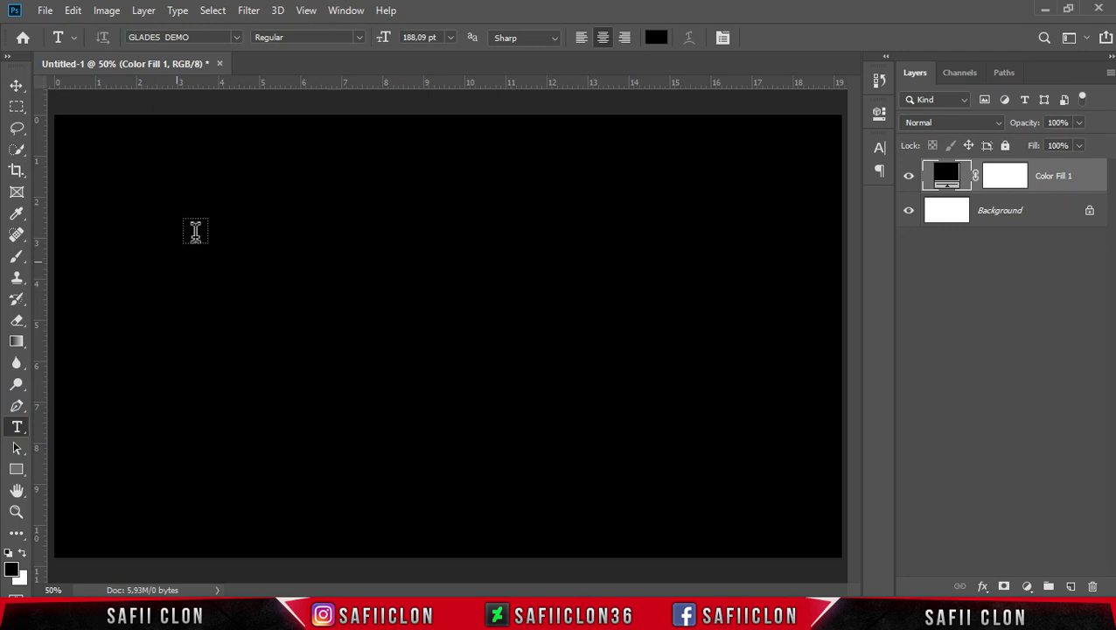
left_click(236, 36)
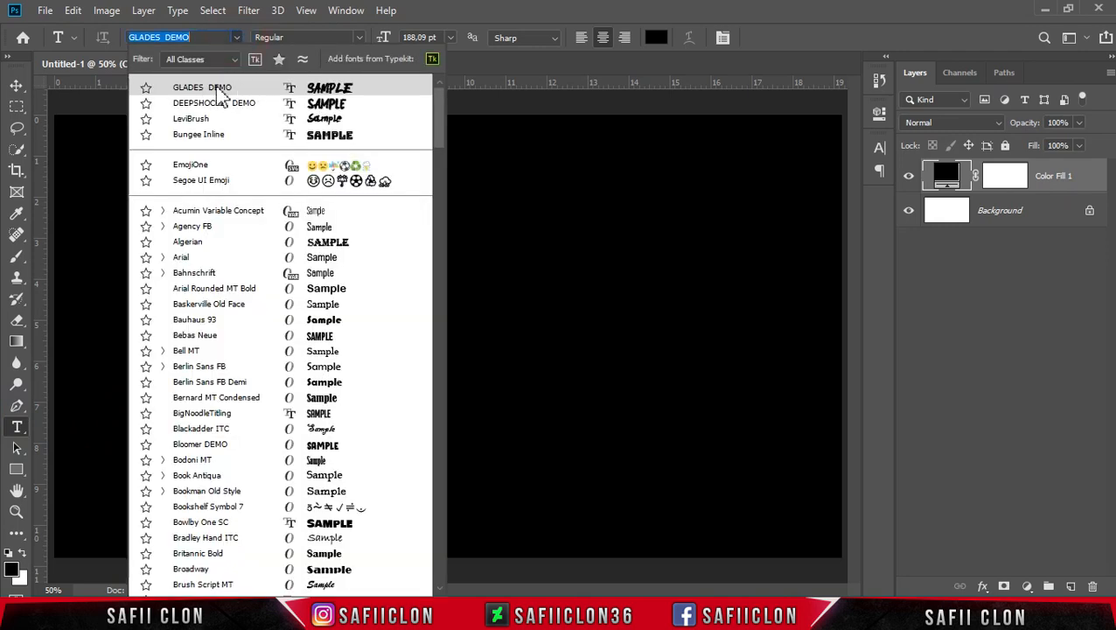
left_click(233, 90)
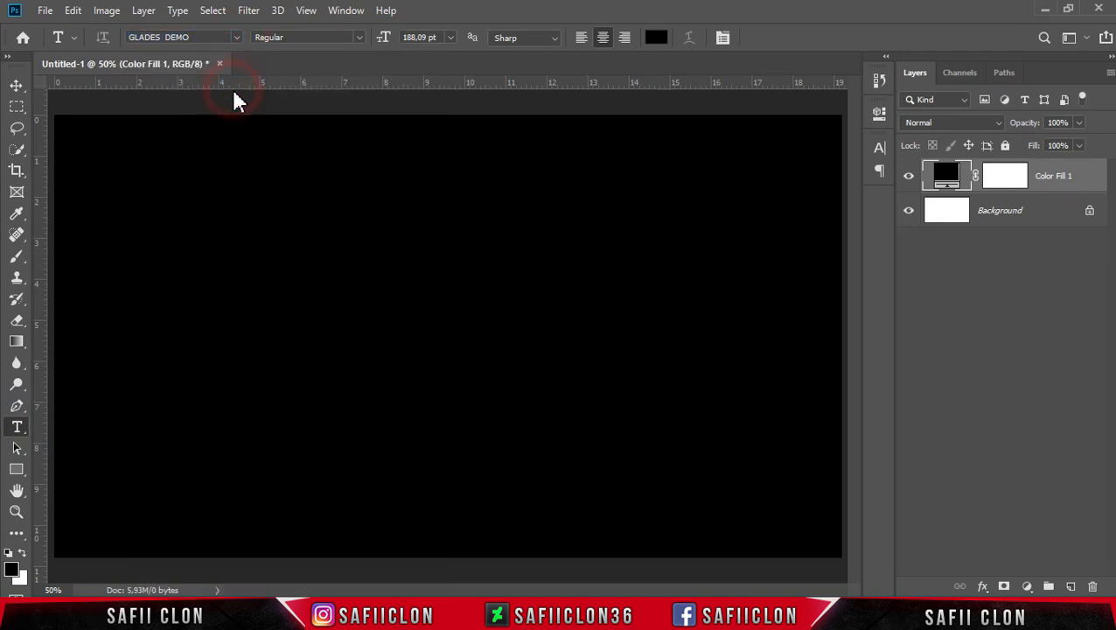
left_click(658, 39)
left_click_drag(715, 162, 606, 115)
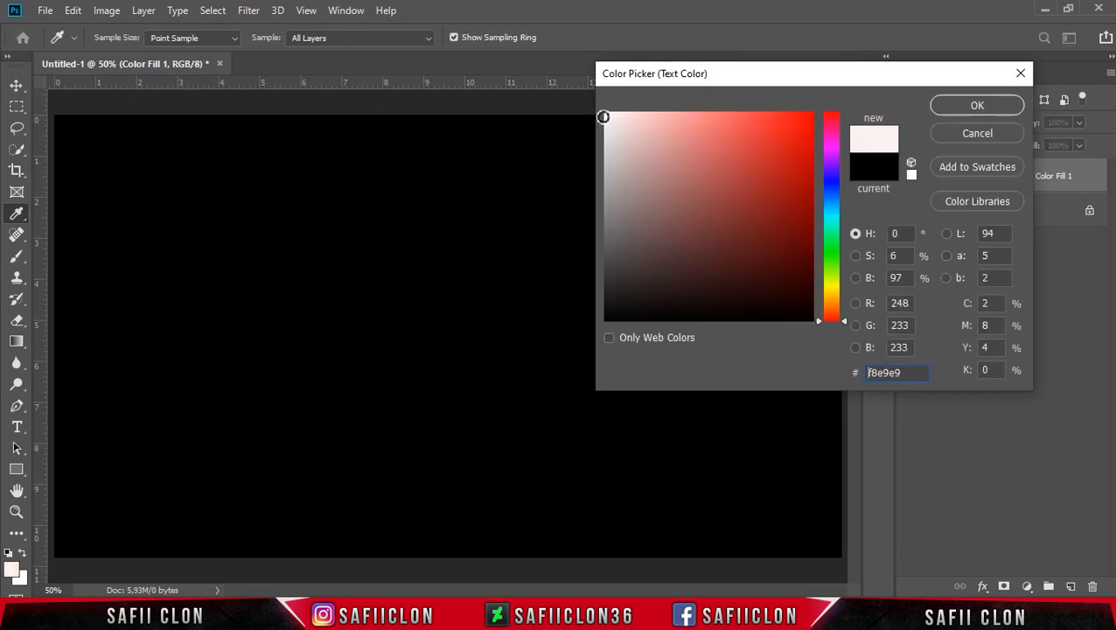
left_click(977, 106)
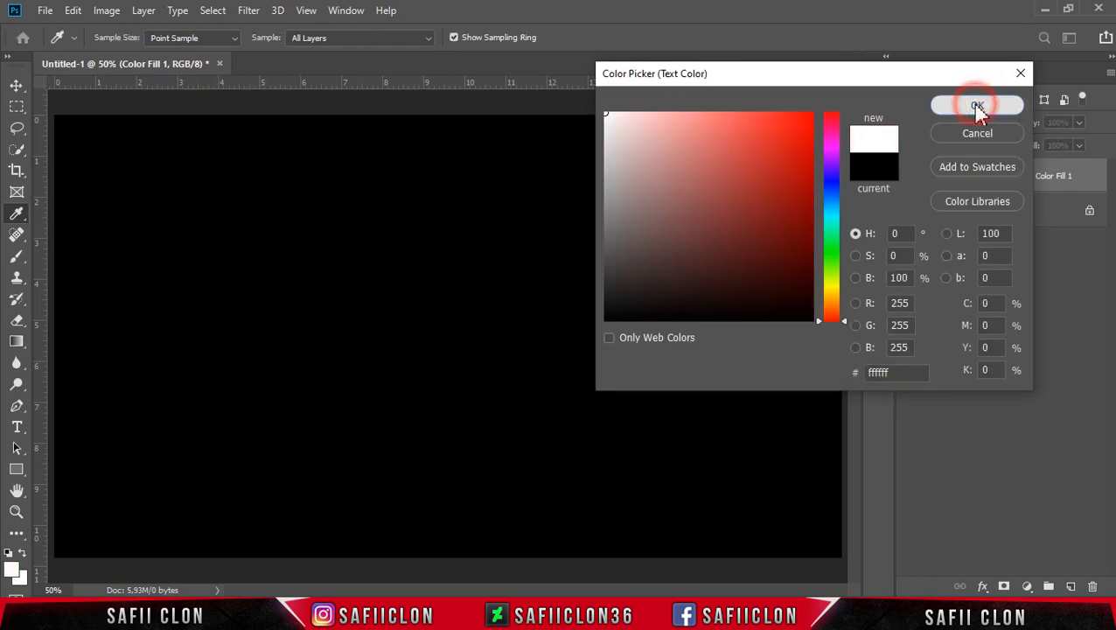
Step: Enter the text BRUSH EFFECT on the canvas, split over two lines
left_click(402, 317)
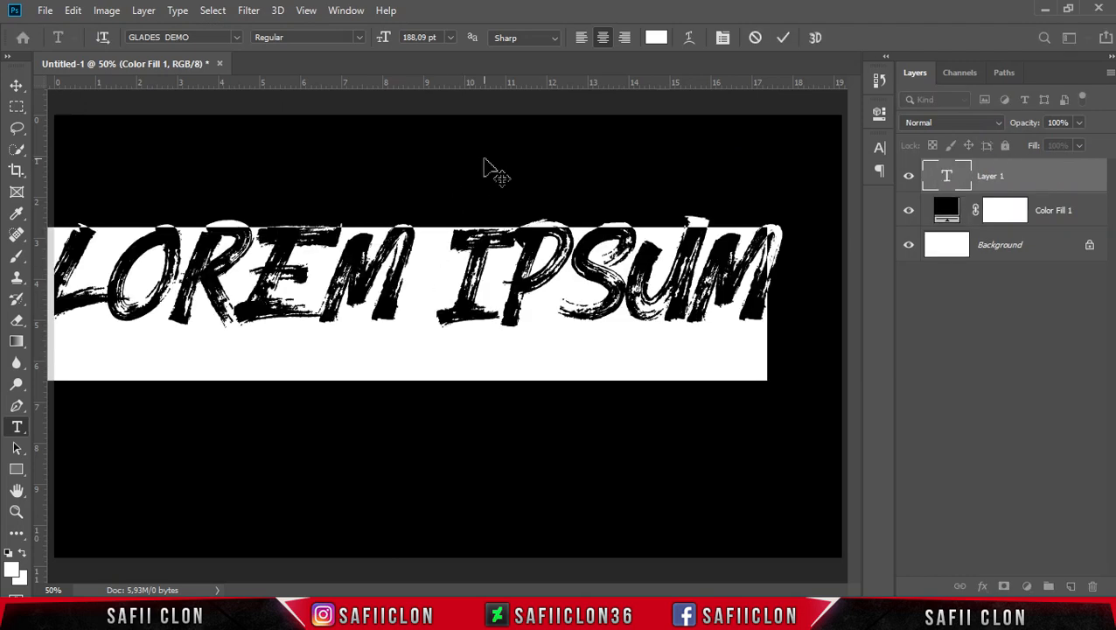
type("BRUSH")
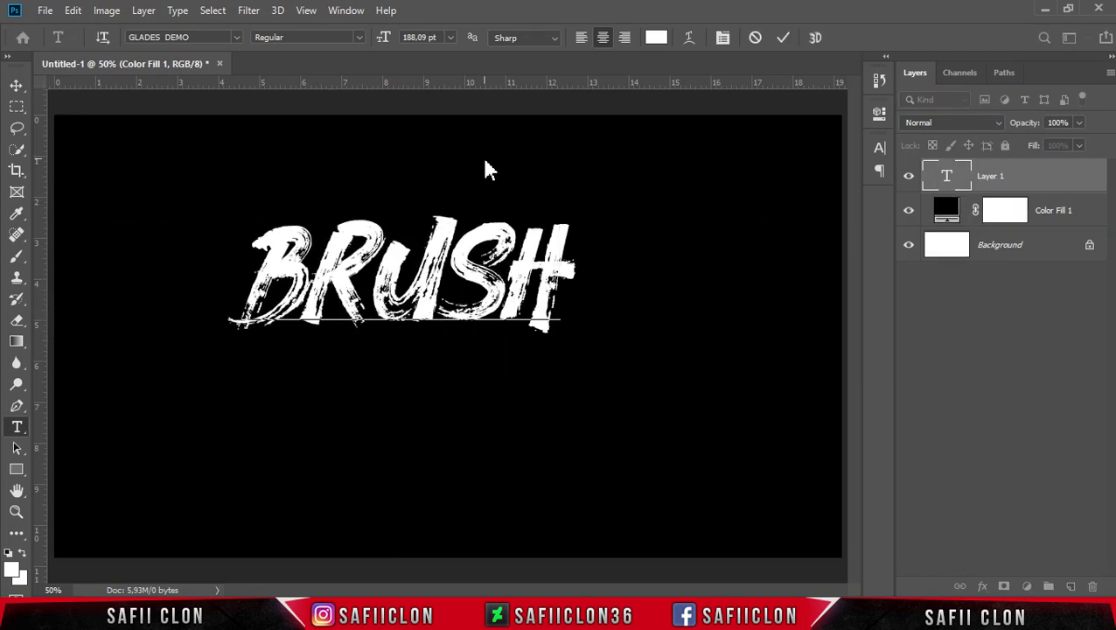
key("Return")
type("EFF")
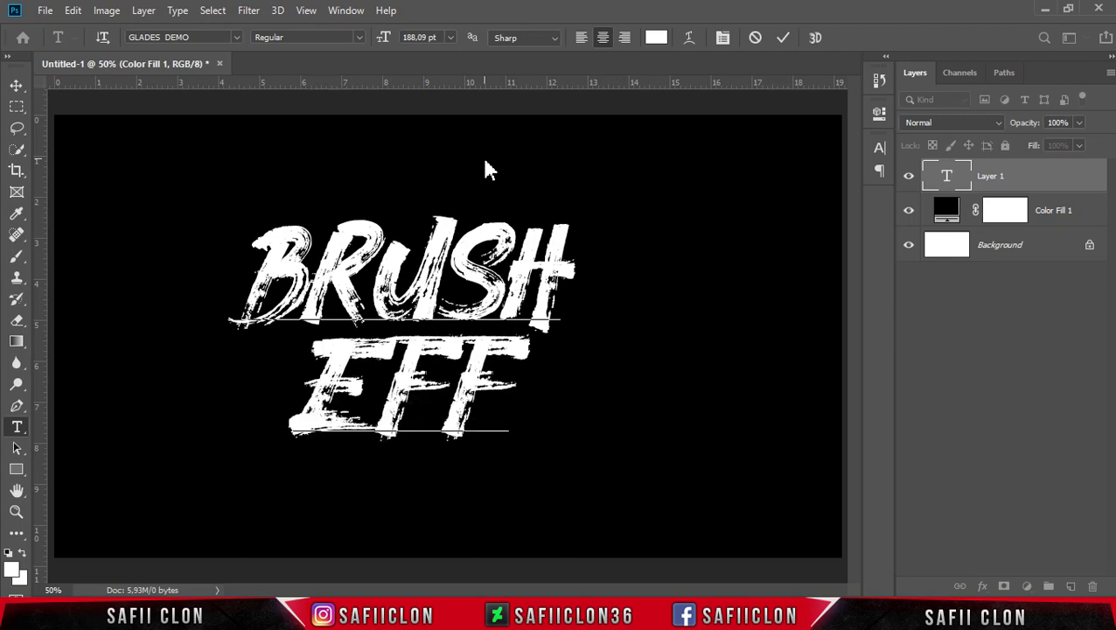
type("ECT")
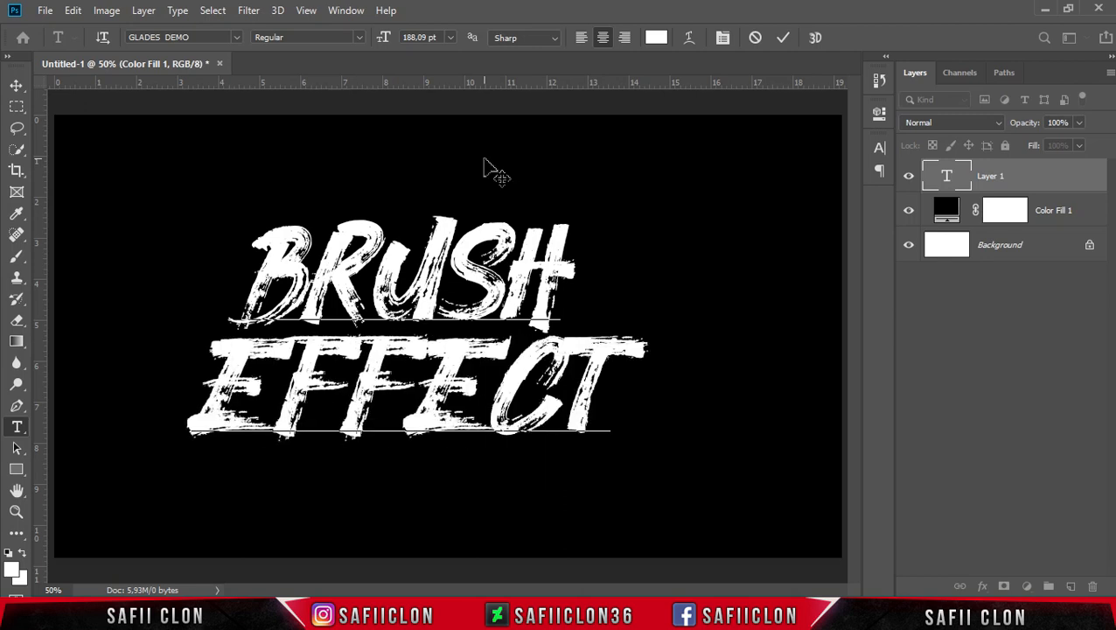
Step: Set the whole text's leading to 201.9 pt and tracking to -60 with Faux Italic, and commit the text
left_click_drag(625, 375, 357, 259)
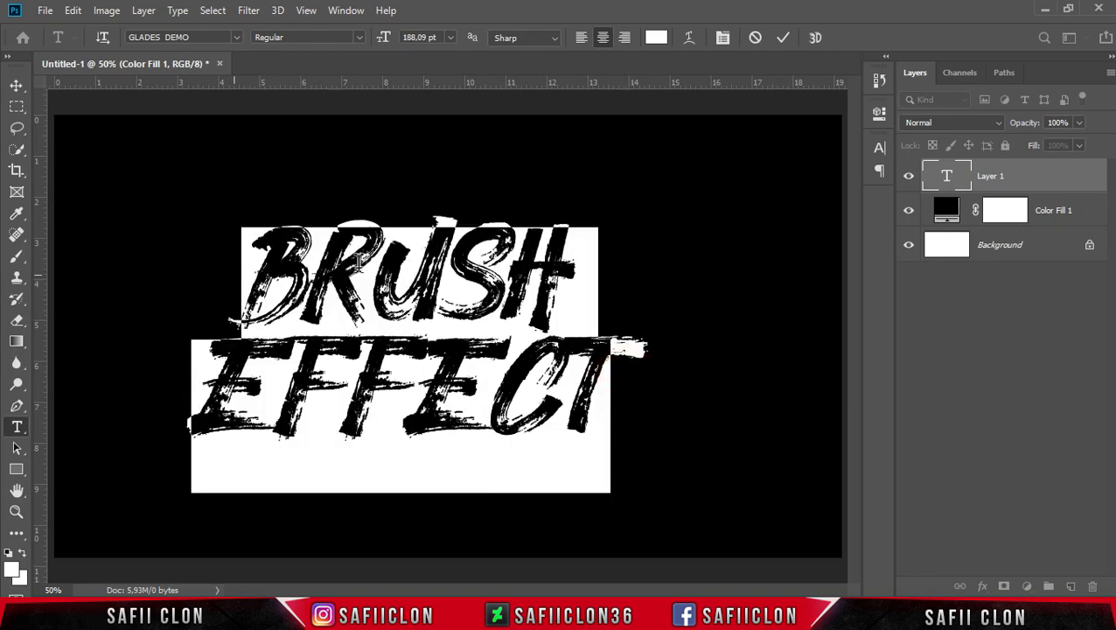
left_click(348, 10)
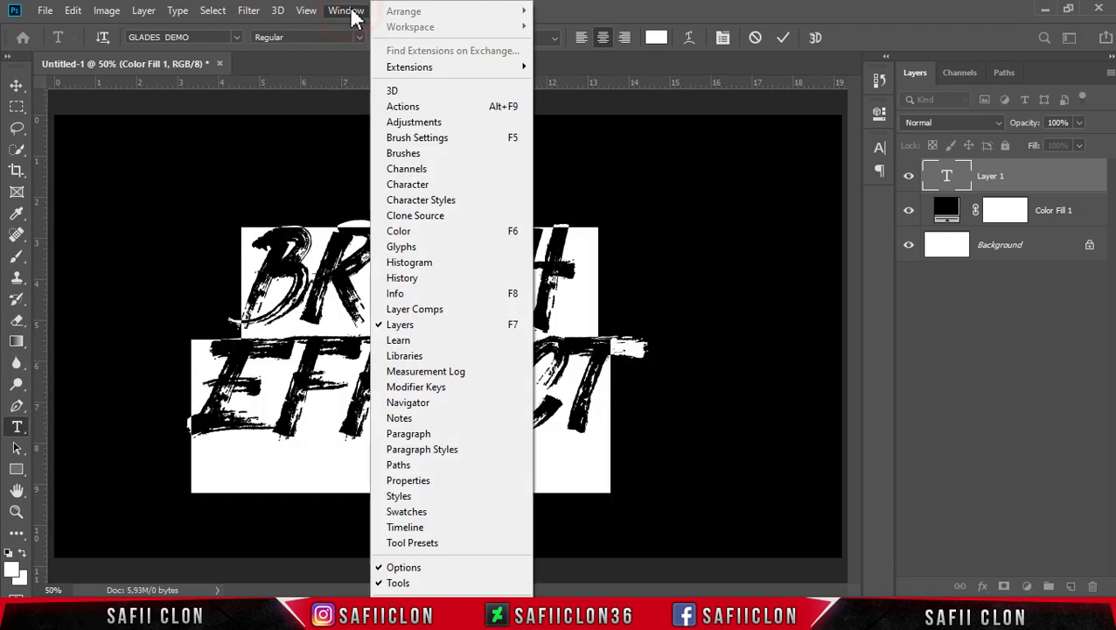
left_click(411, 185)
mouse_move(798, 201)
left_mouse_down()
mouse_move(817, 199)
mouse_move(800, 200)
left_mouse_up()
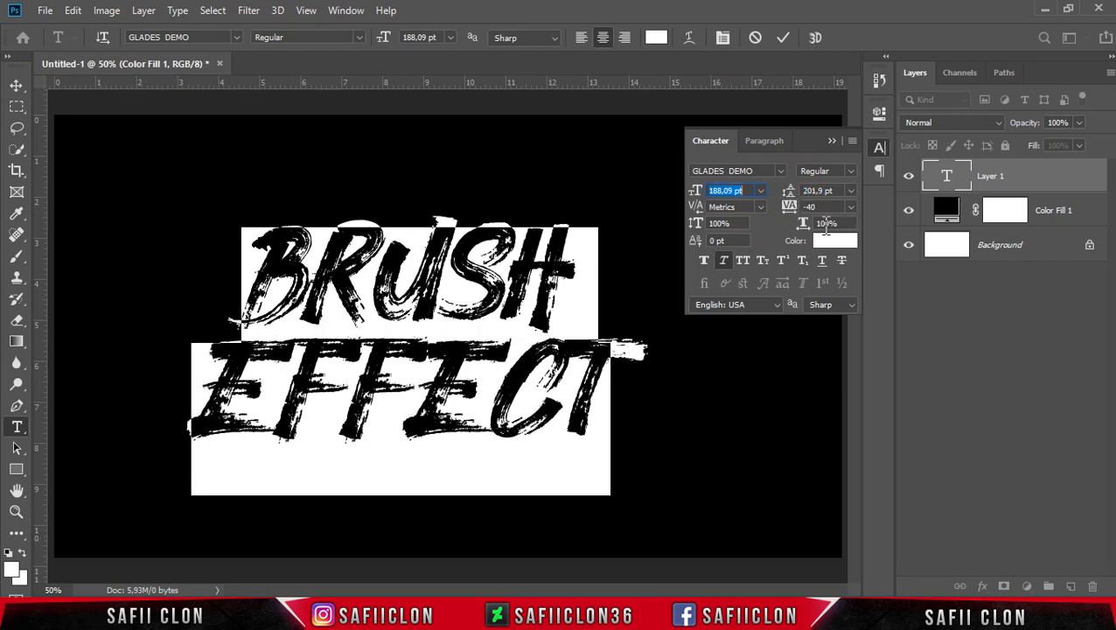
left_click_drag(793, 208, 794, 211)
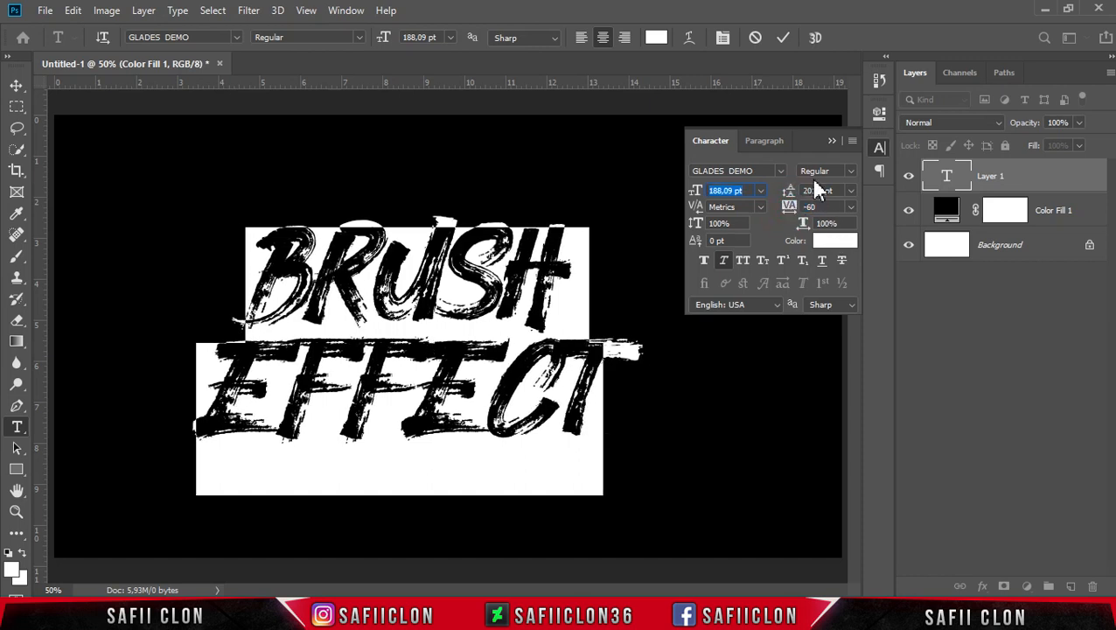
left_click(727, 261)
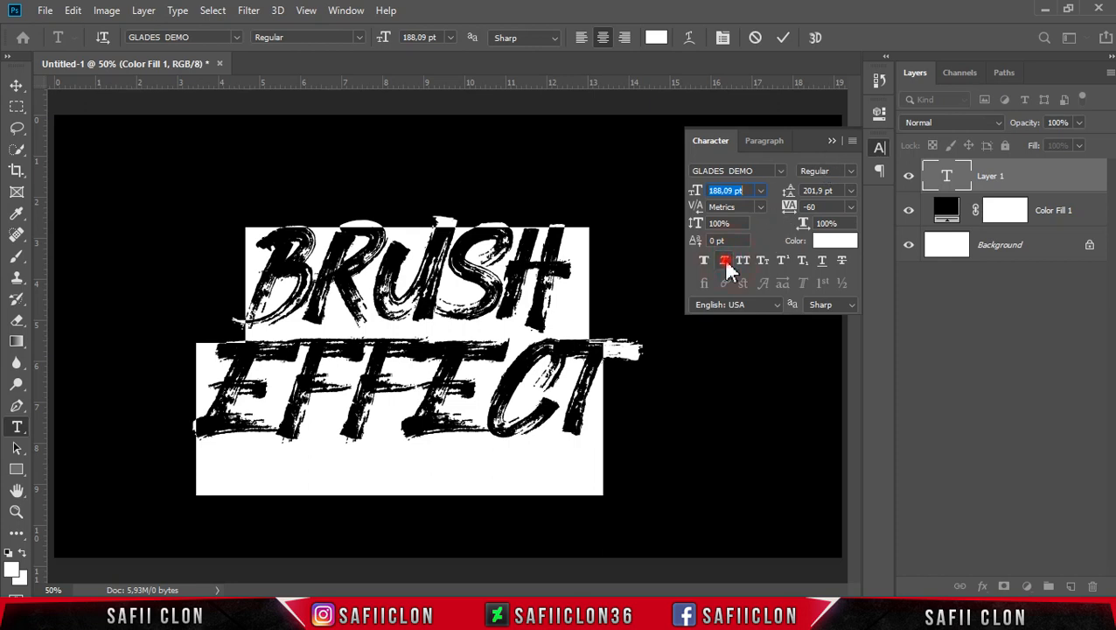
left_click(832, 142)
left_click(784, 40)
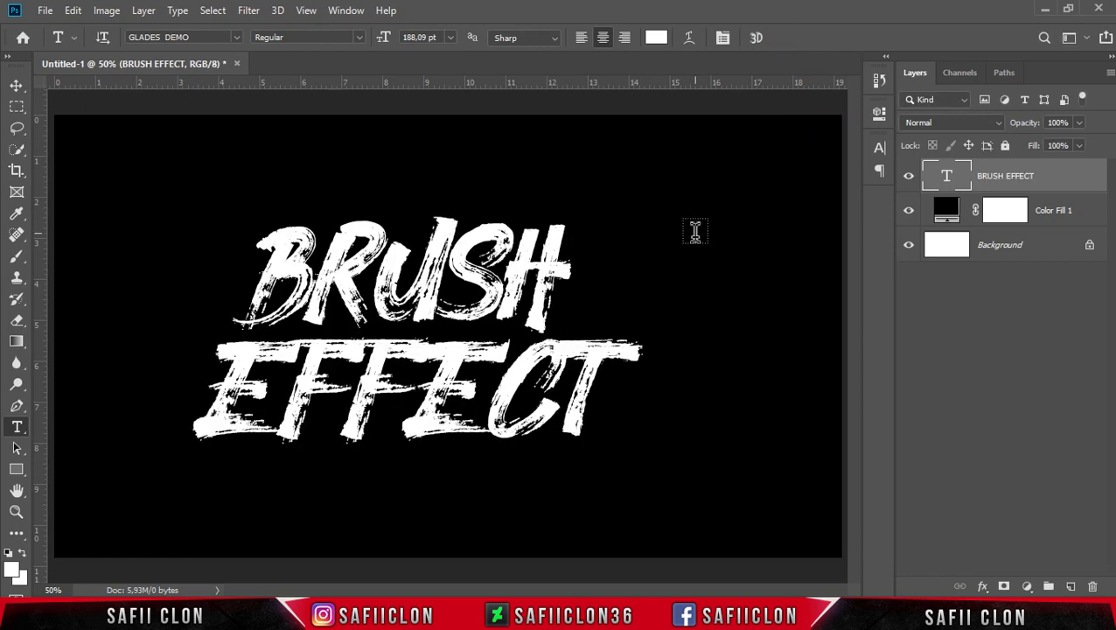
Step: Free-transform the text to about 97.5% of its size and center it on the canvas at X 960 px, Y 540 px
key("ctrl+t")
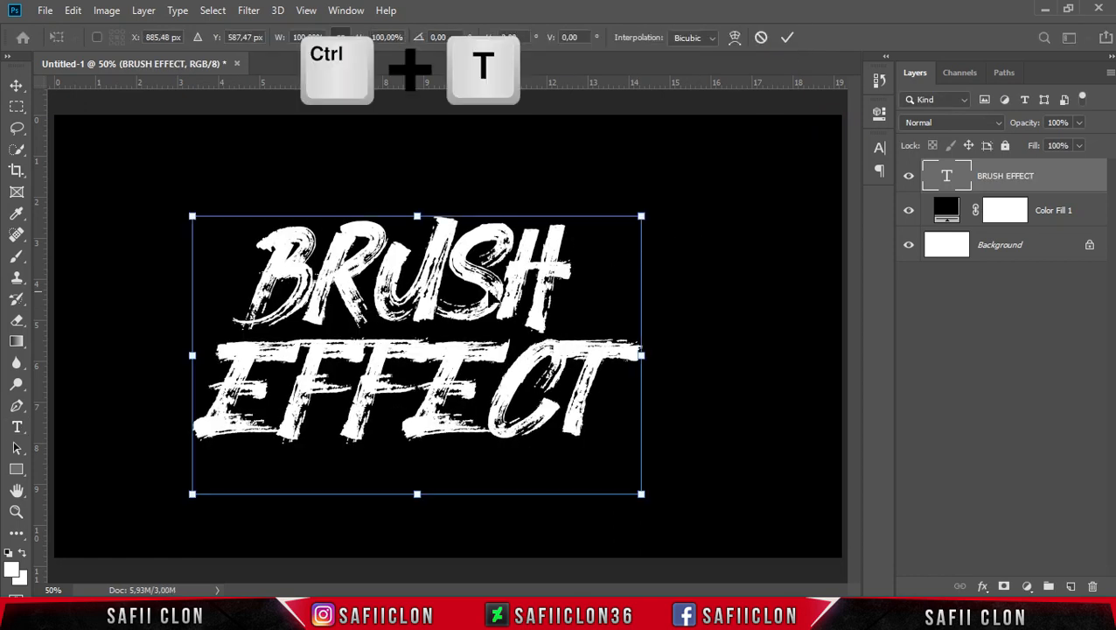
left_click_drag(490, 293, 525, 276)
left_click_drag(672, 196, 666, 200)
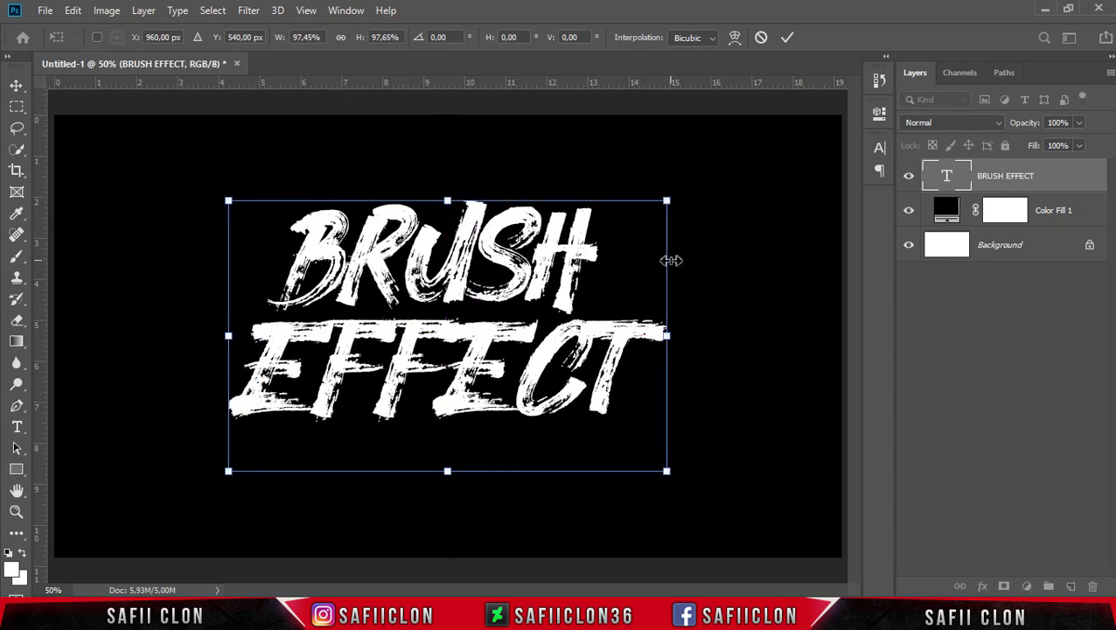
left_click(786, 38)
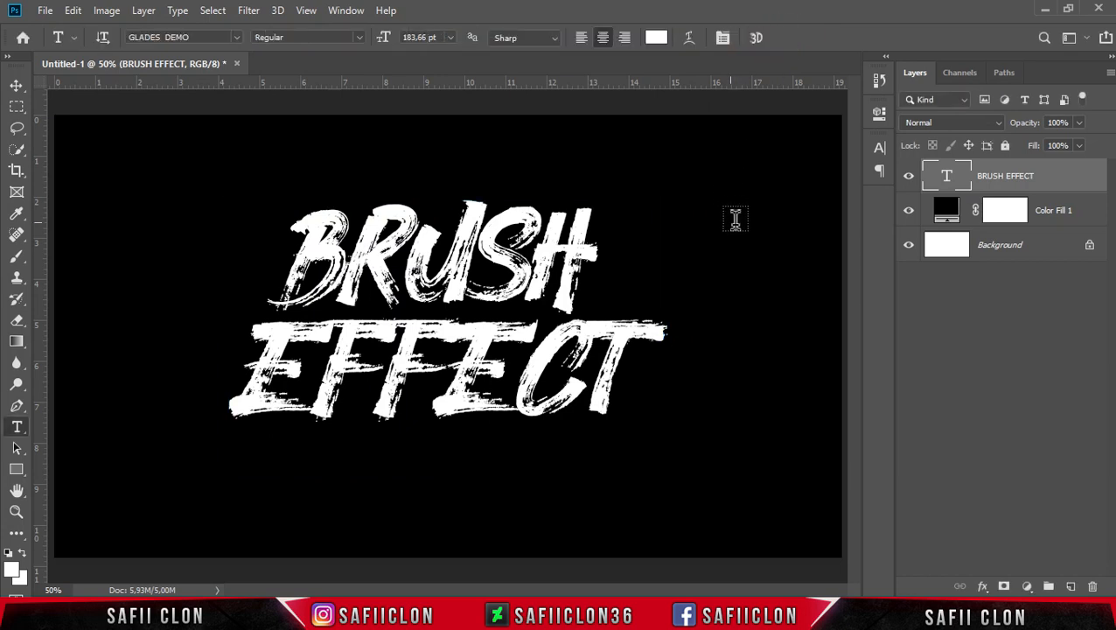
Step: Duplicate the BRUSH EFFECT text layer and rename the copy 2
right_click(1050, 186)
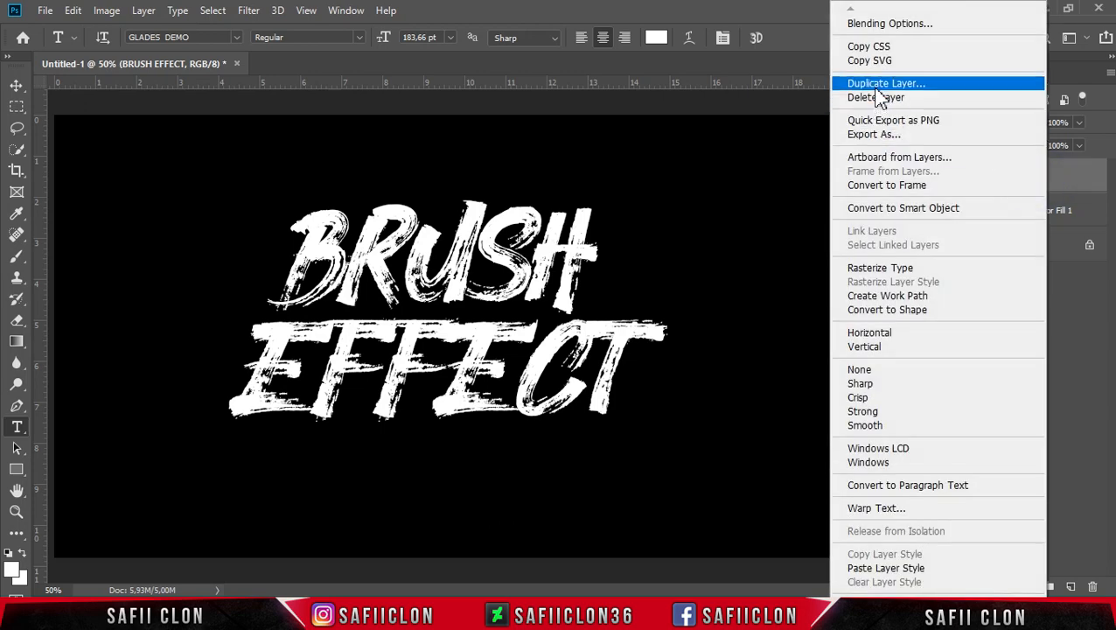
left_click(879, 83)
left_click(695, 159)
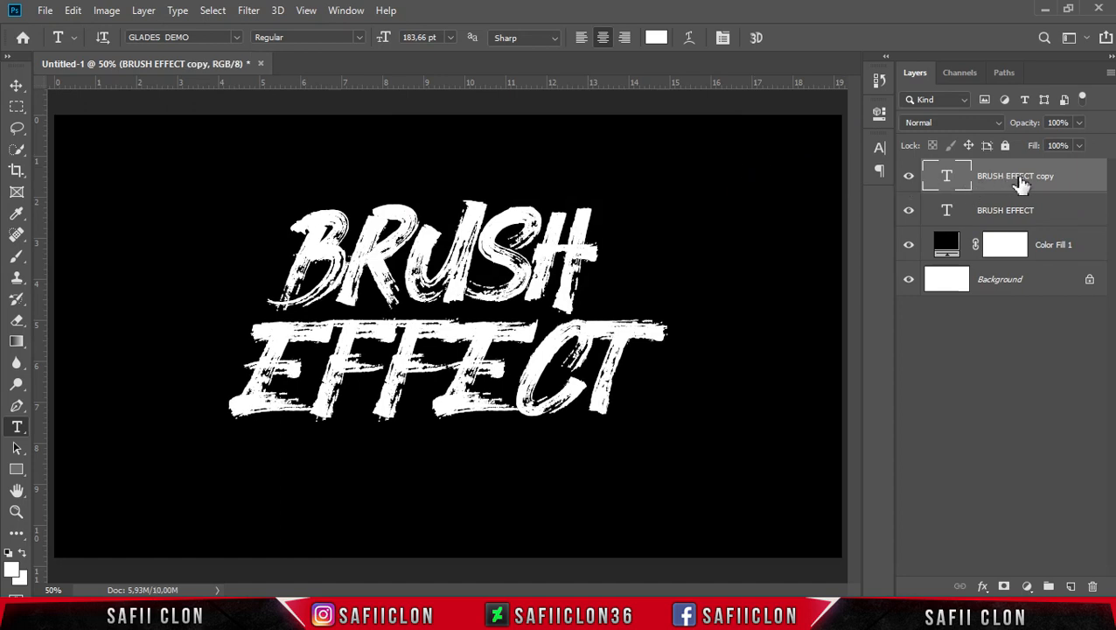
double_click(1011, 177)
type("2")
left_click(1041, 175)
Step: Rename the original BRUSH EFFECT text layer 1
left_click(1006, 213)
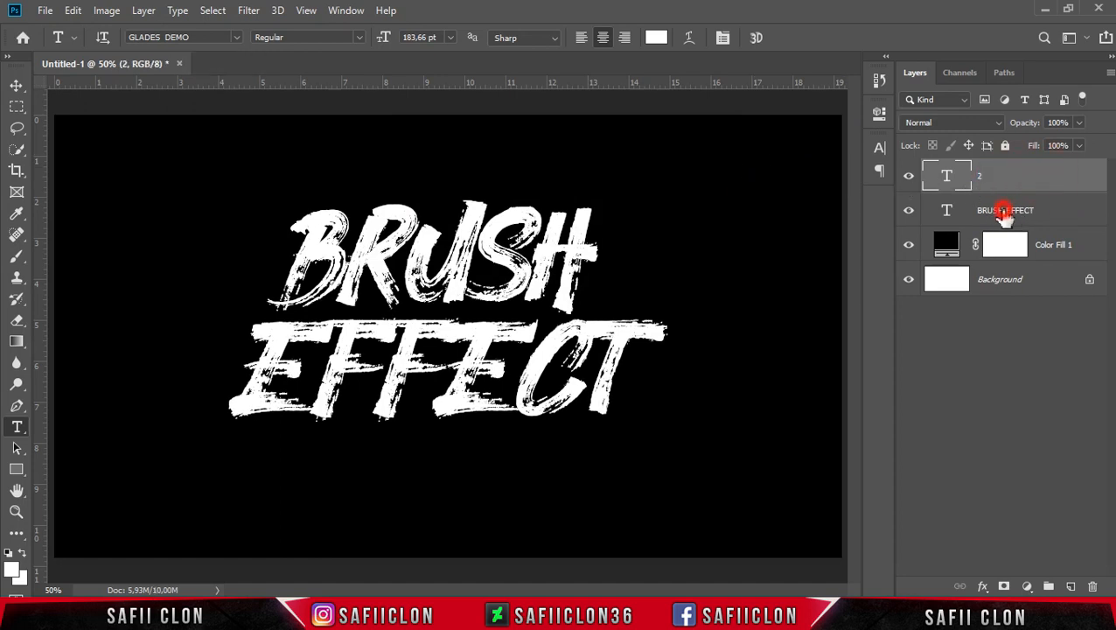
double_click(1000, 213)
type("1")
left_click(1057, 214)
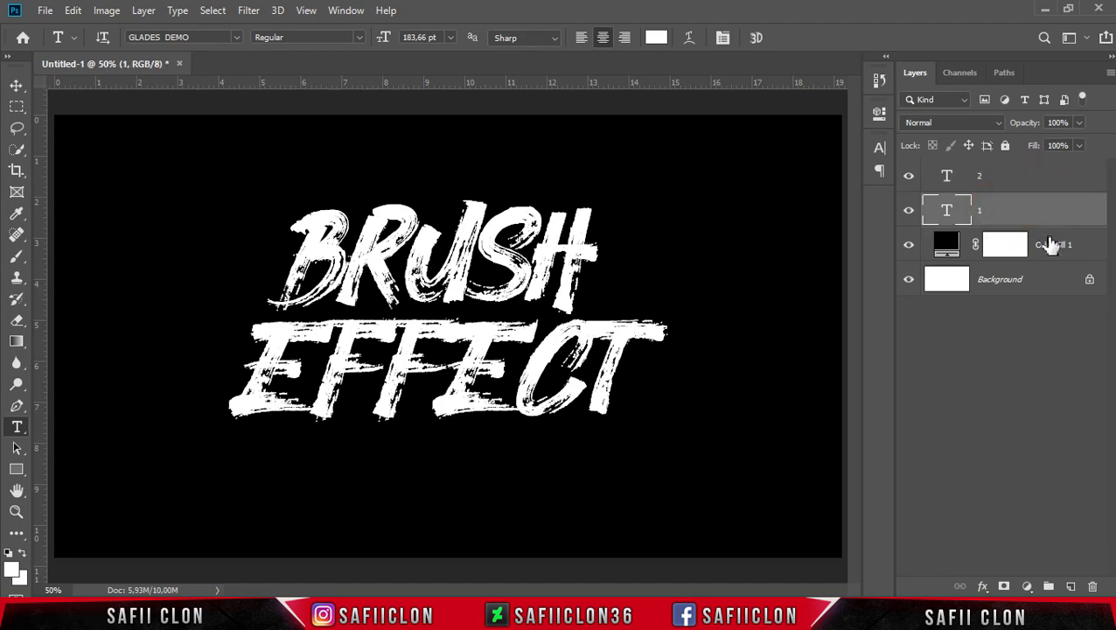
Step: Put the black color fill layer into a new group named BACKGROUND and collapse the group
left_click(1063, 244)
right_click(1061, 238)
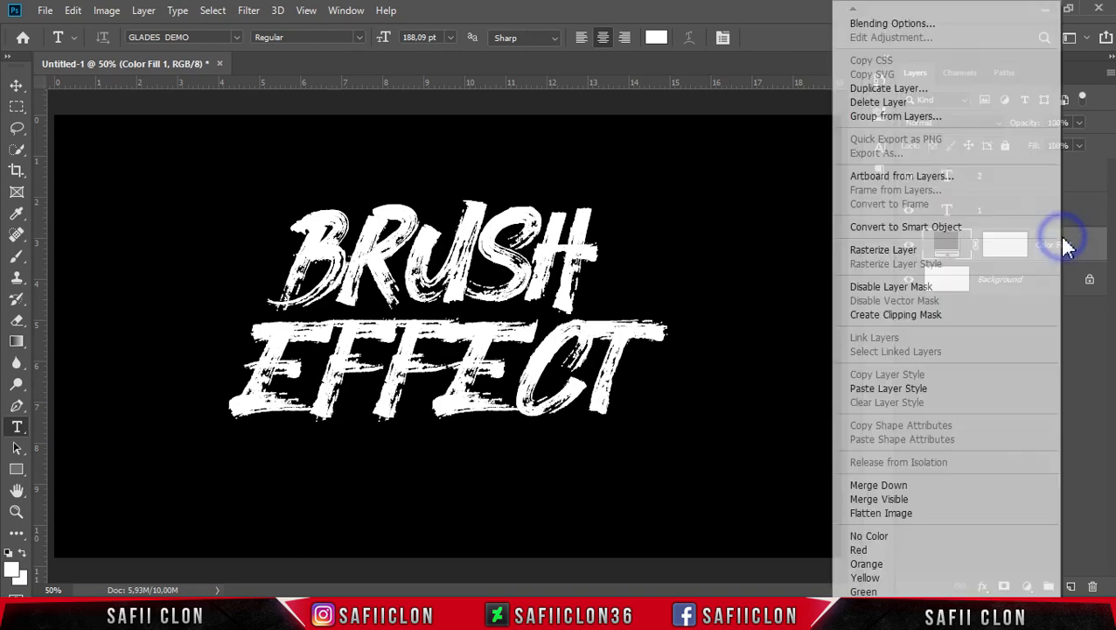
left_click(883, 116)
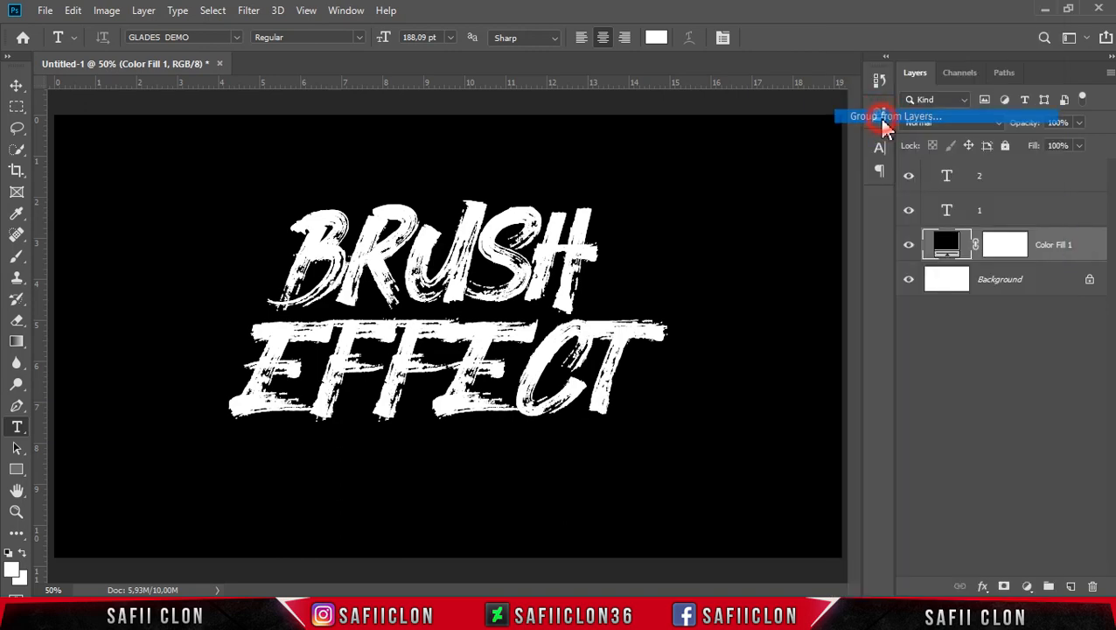
type("BACKGROUND")
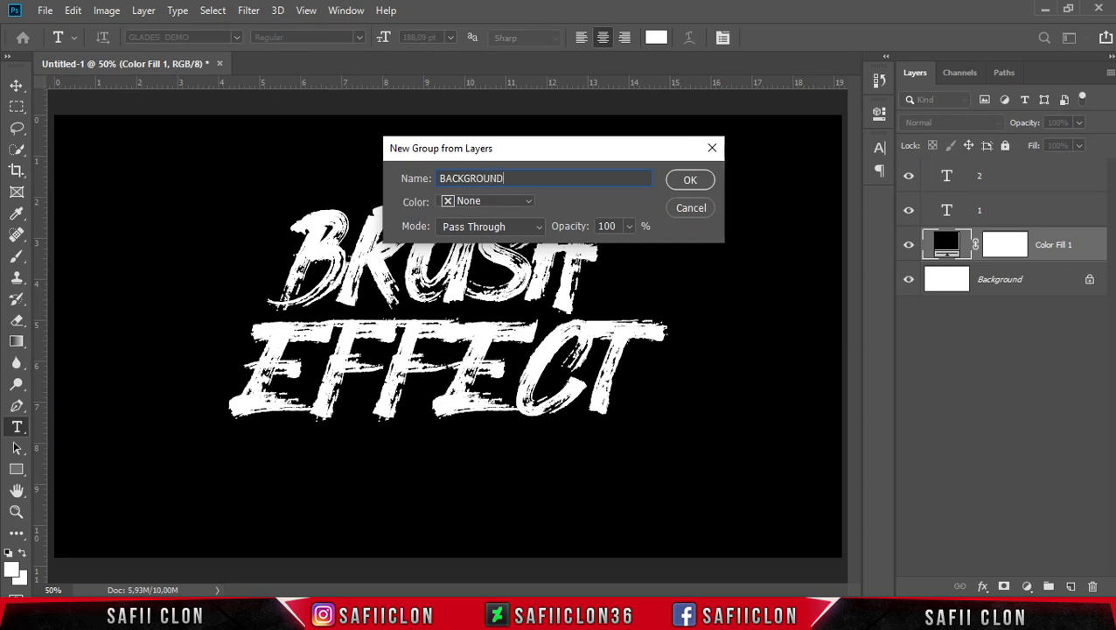
left_click(688, 183)
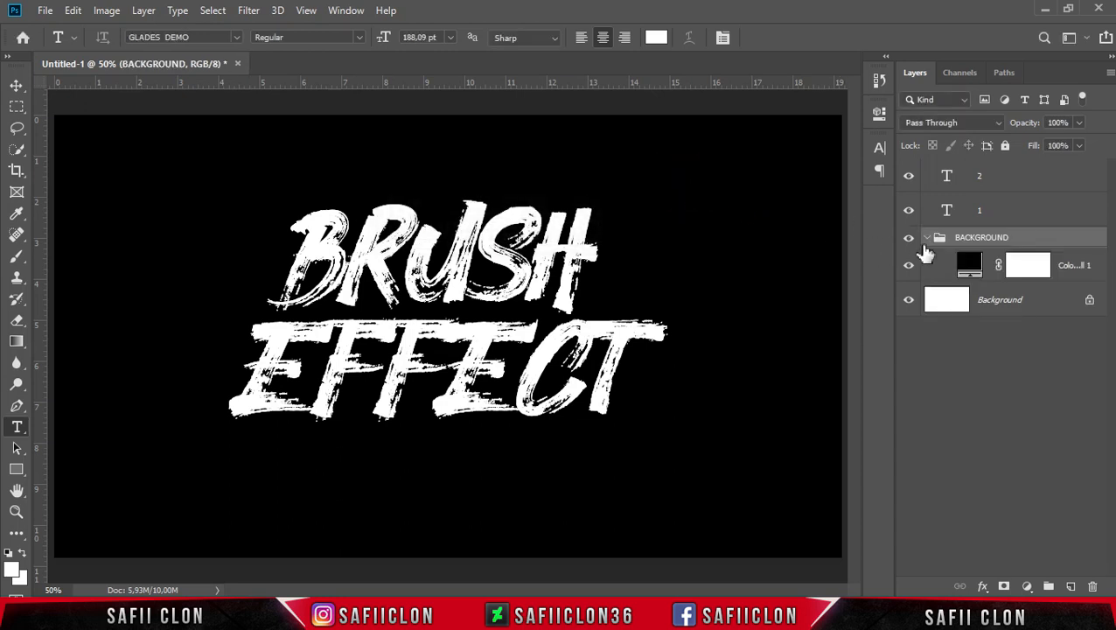
left_click(926, 238)
Step: Put text layers 1 and 2 into a new group named TEXT
left_click(1020, 186)
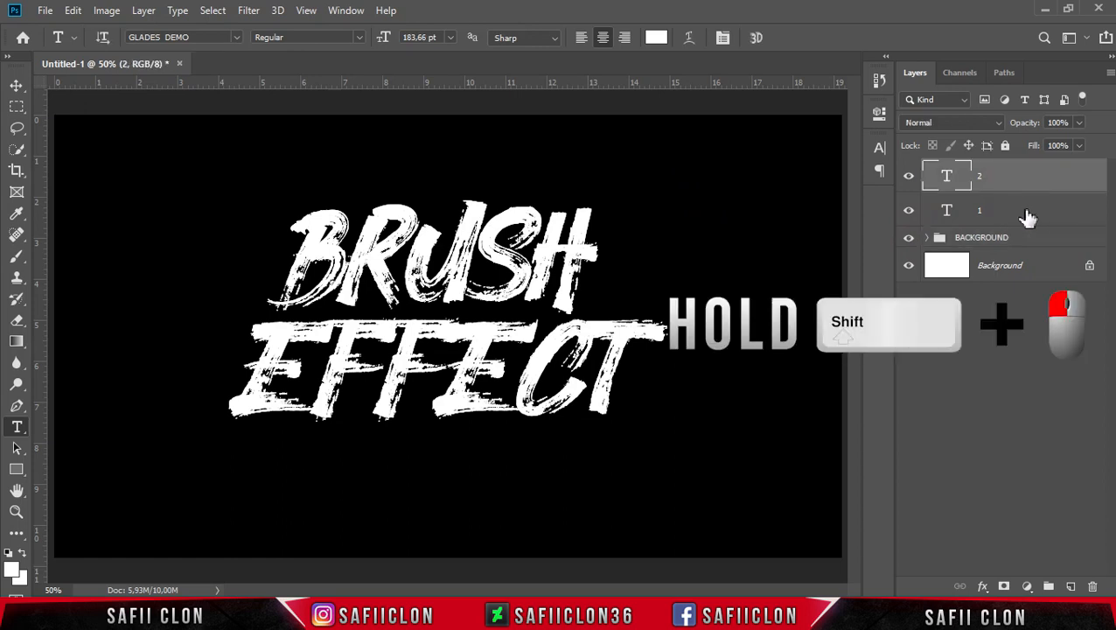
left_click(1026, 217, "shift")
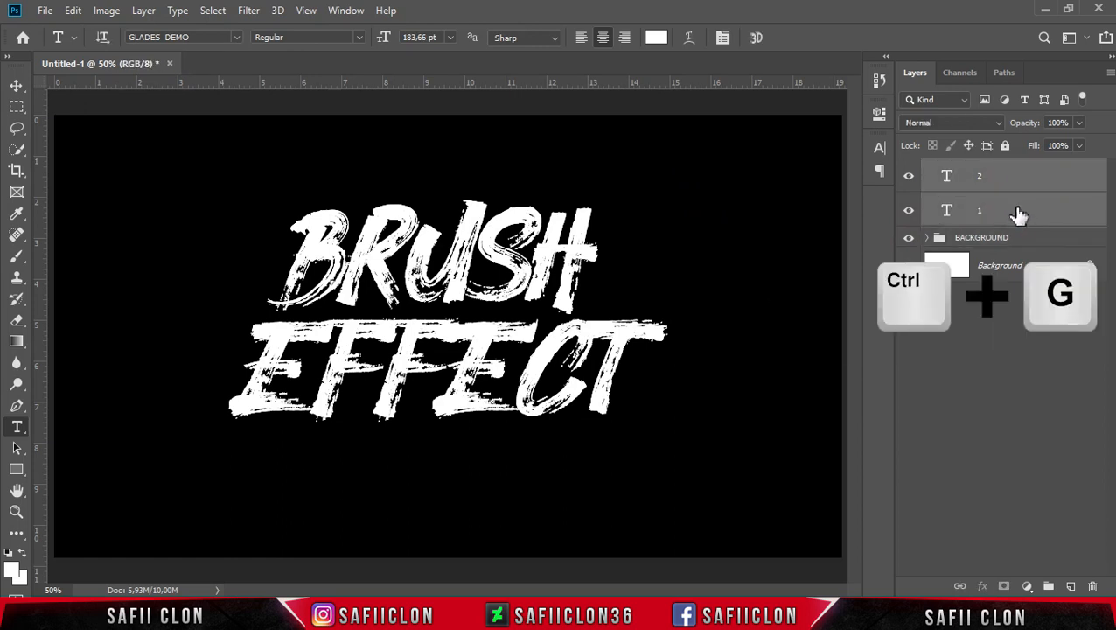
key("ctrl+g")
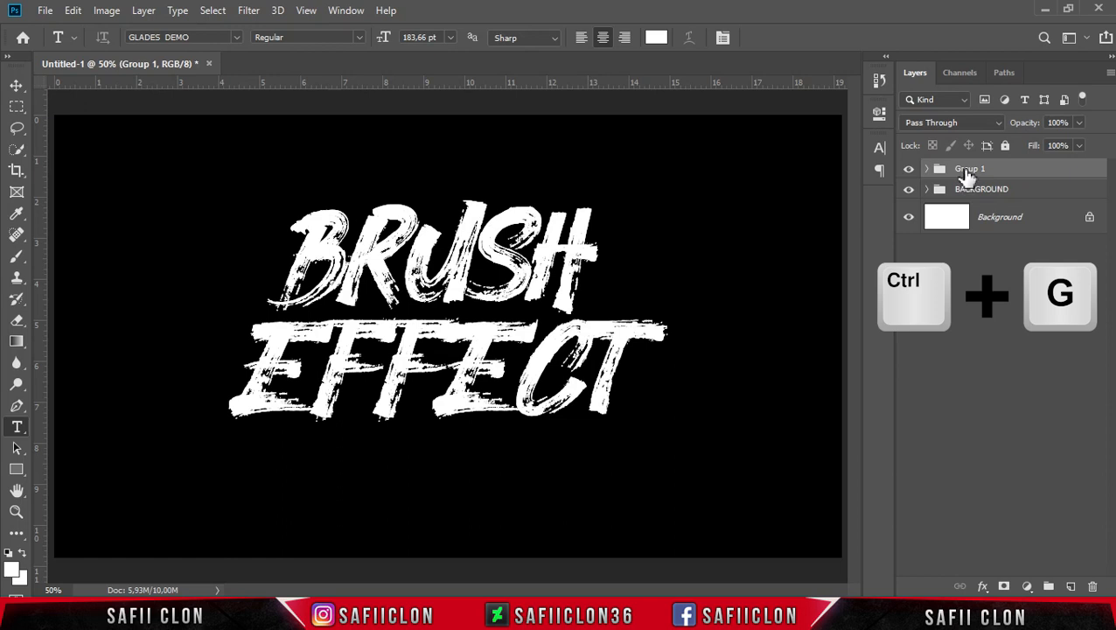
double_click(969, 169)
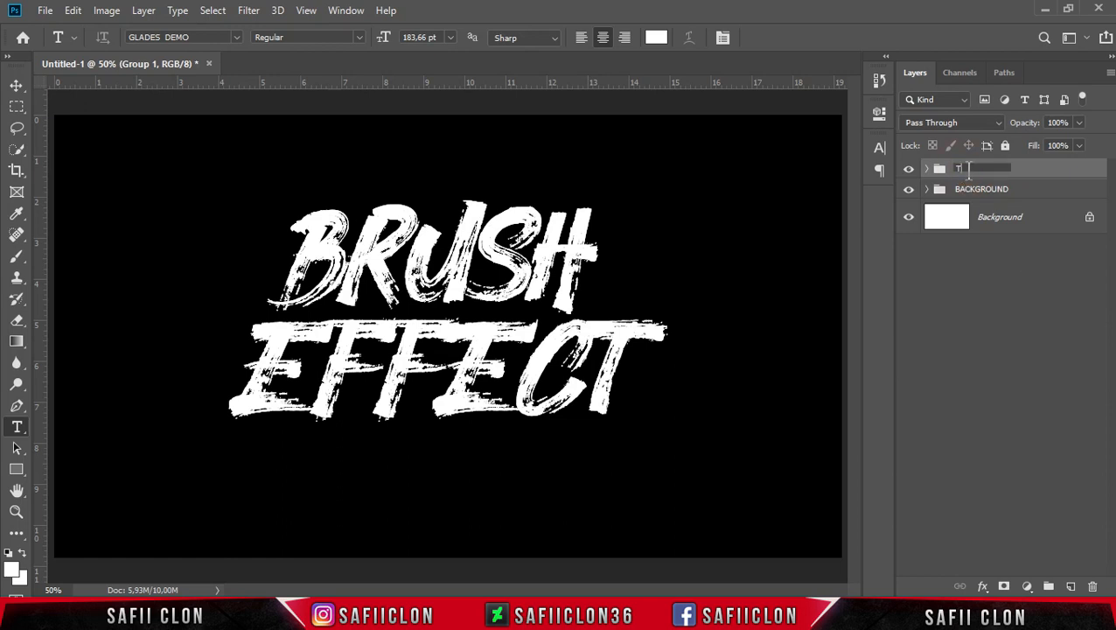
left_click(1031, 174)
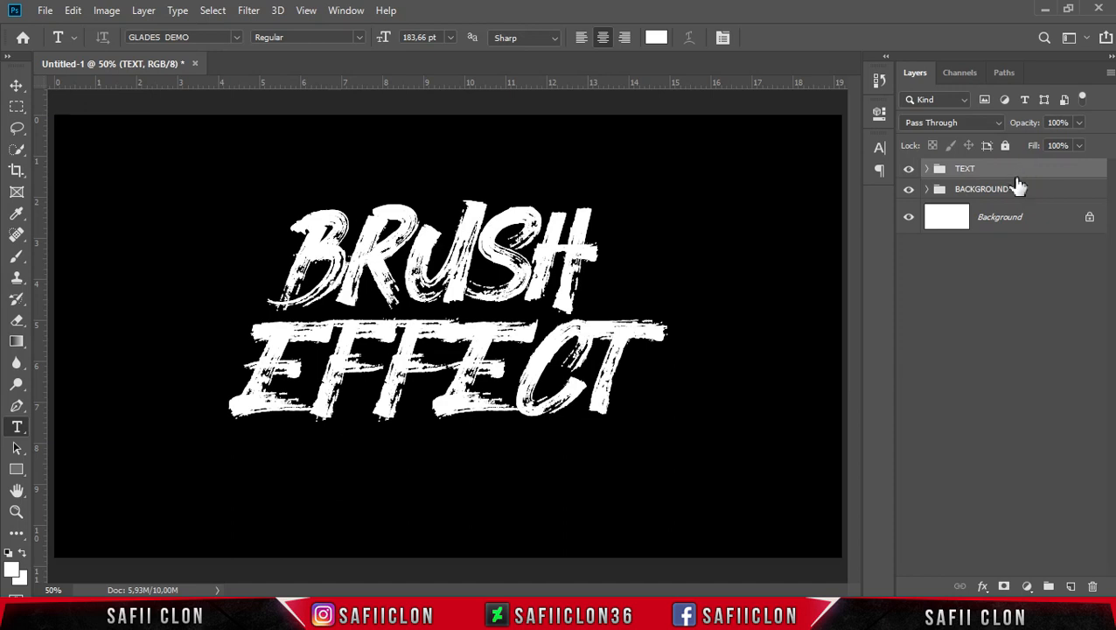
Step: Add a new empty layer directly above the BACKGROUND group and name it BRUSH
left_click(1025, 195)
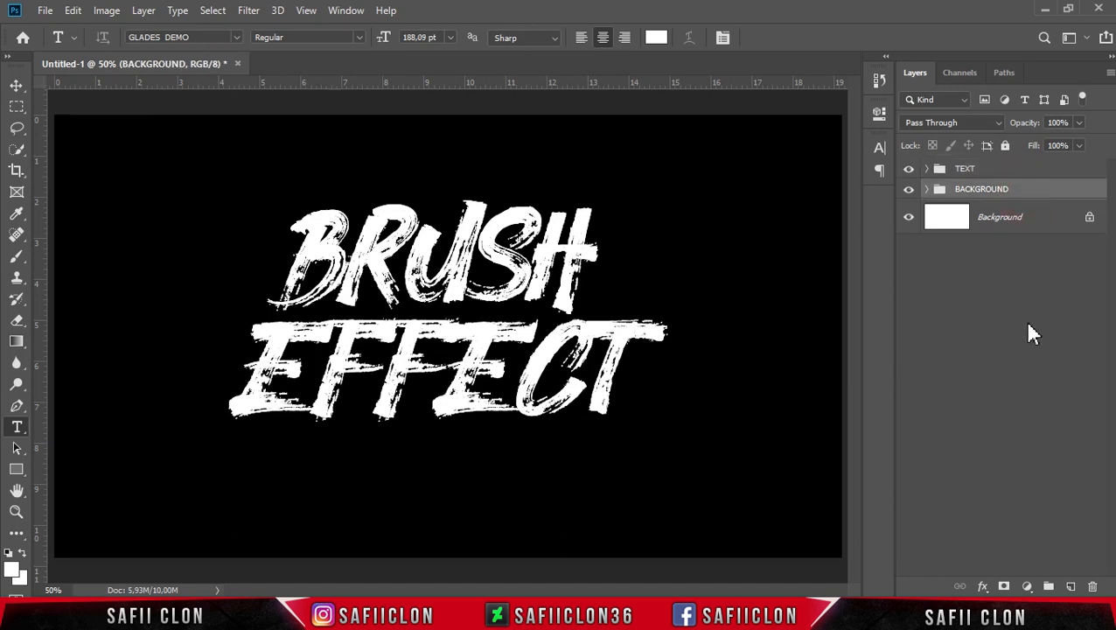
left_click(1072, 587)
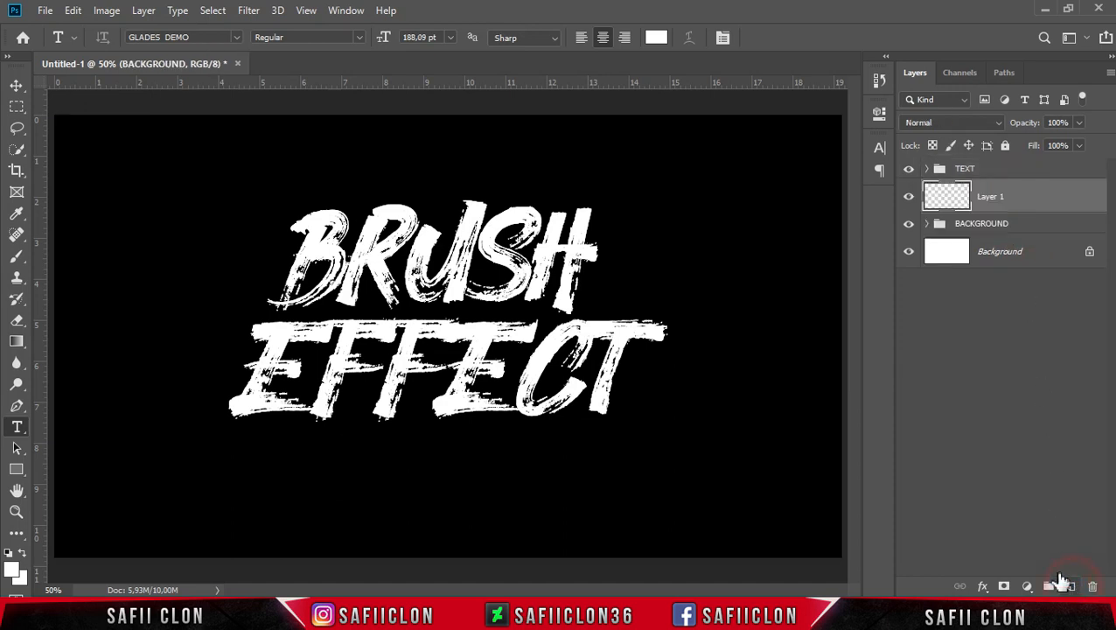
double_click(991, 200)
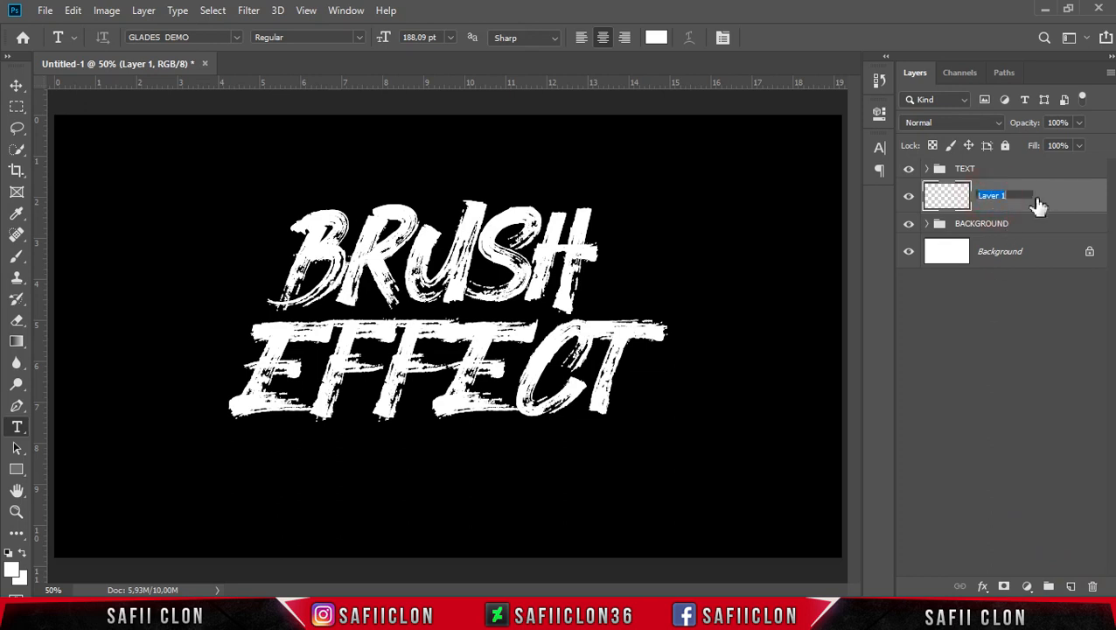
type("BRUSH")
key("Return")
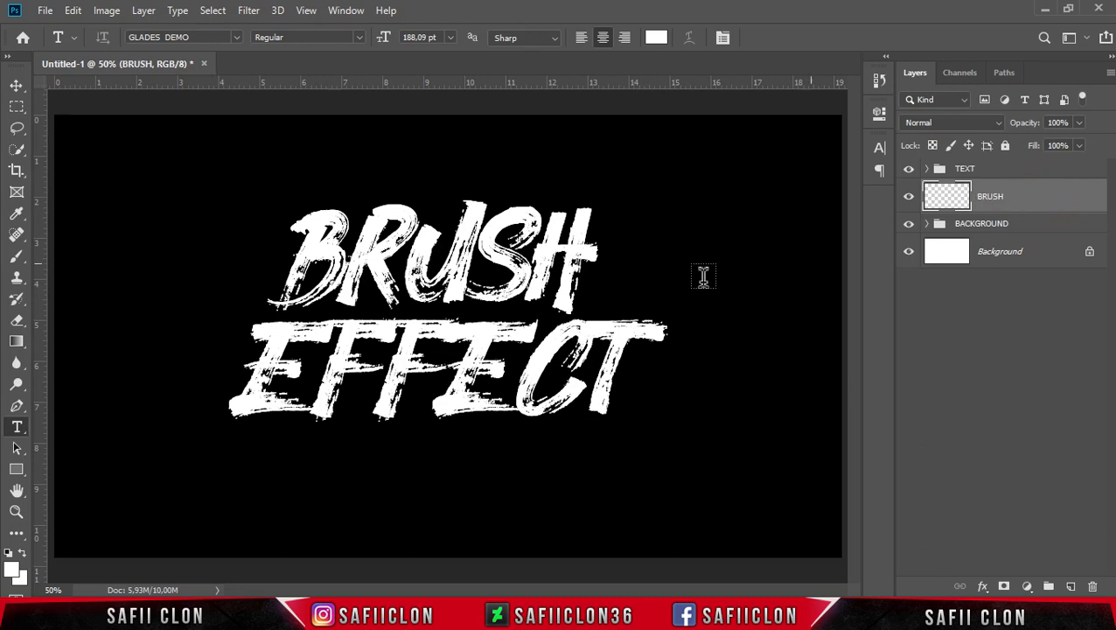
Step: With the Brush tool, load the 20 Painter Brushes ABR file into the brush presets through the Preset Manager
left_click(19, 261)
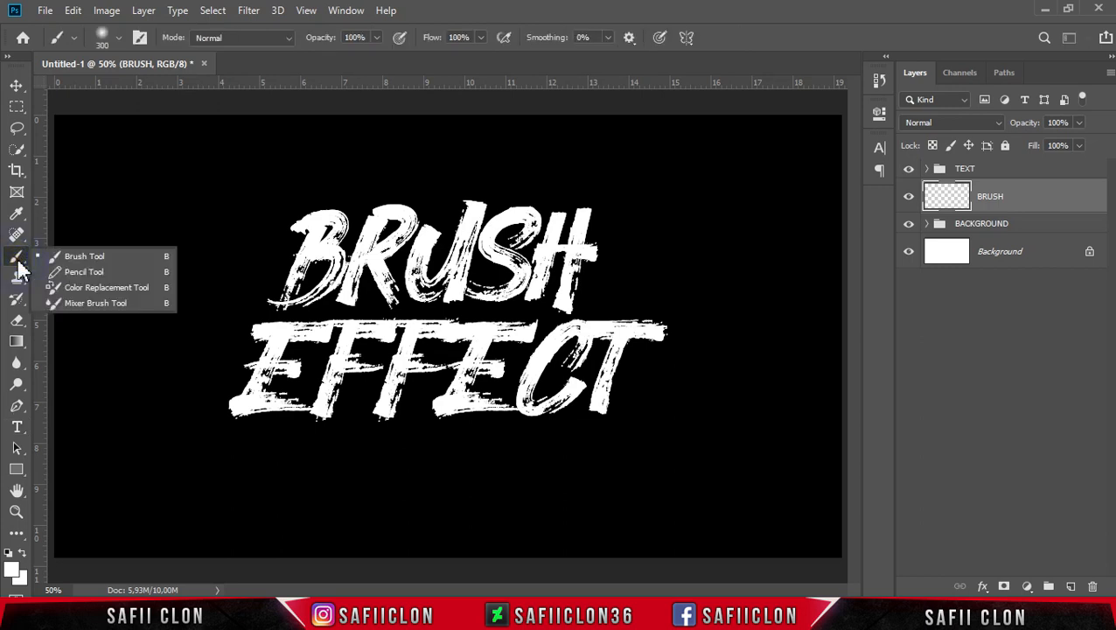
left_click(87, 254)
left_click(119, 39)
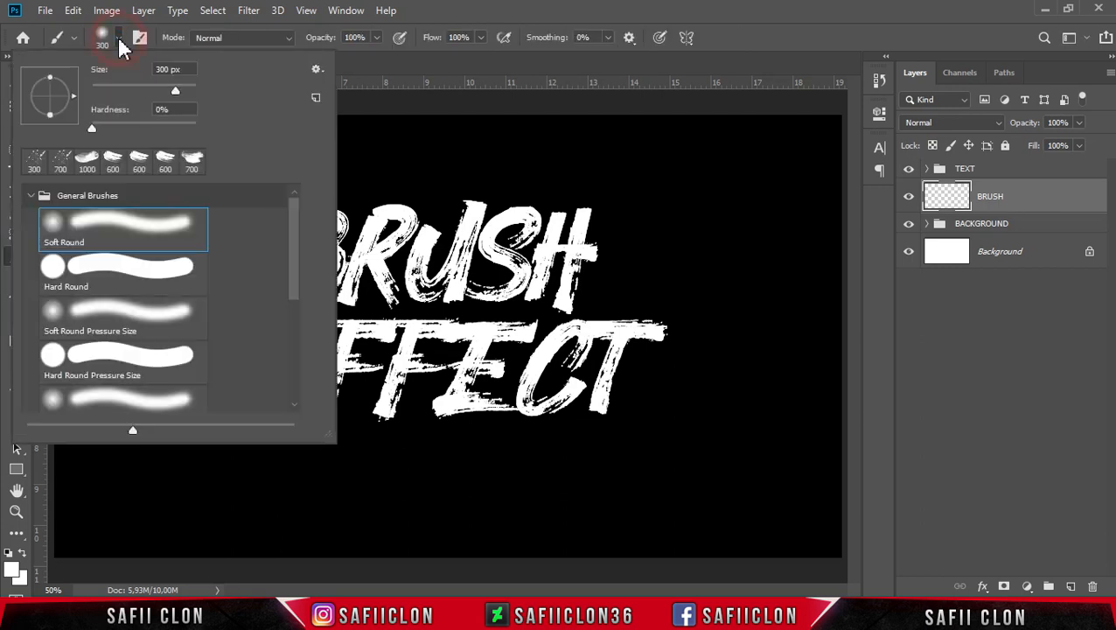
left_click(316, 70)
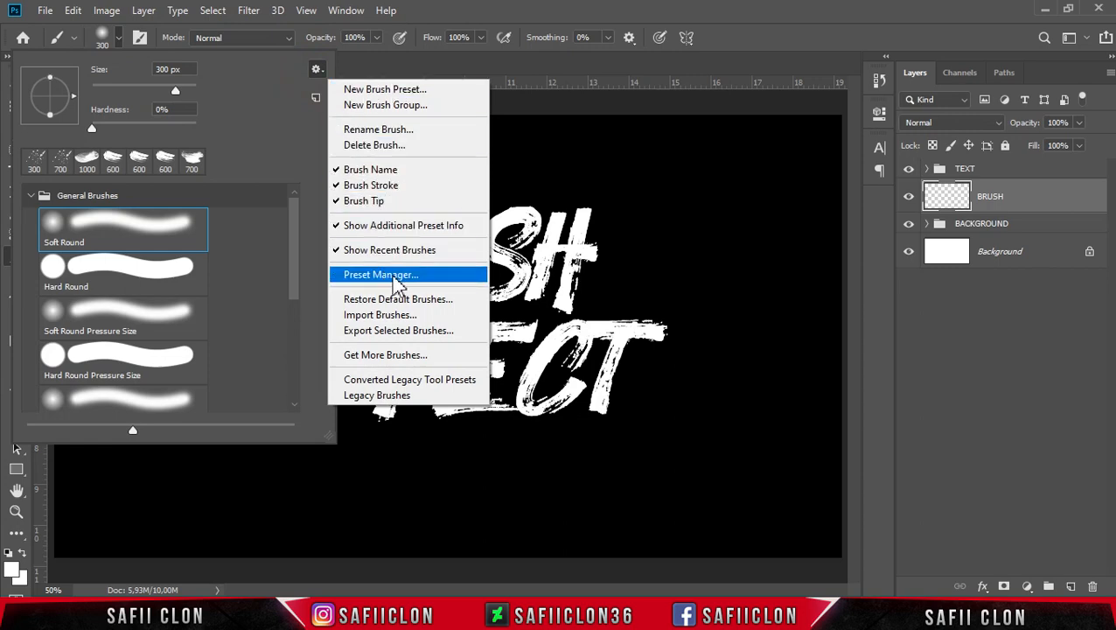
left_click(402, 278)
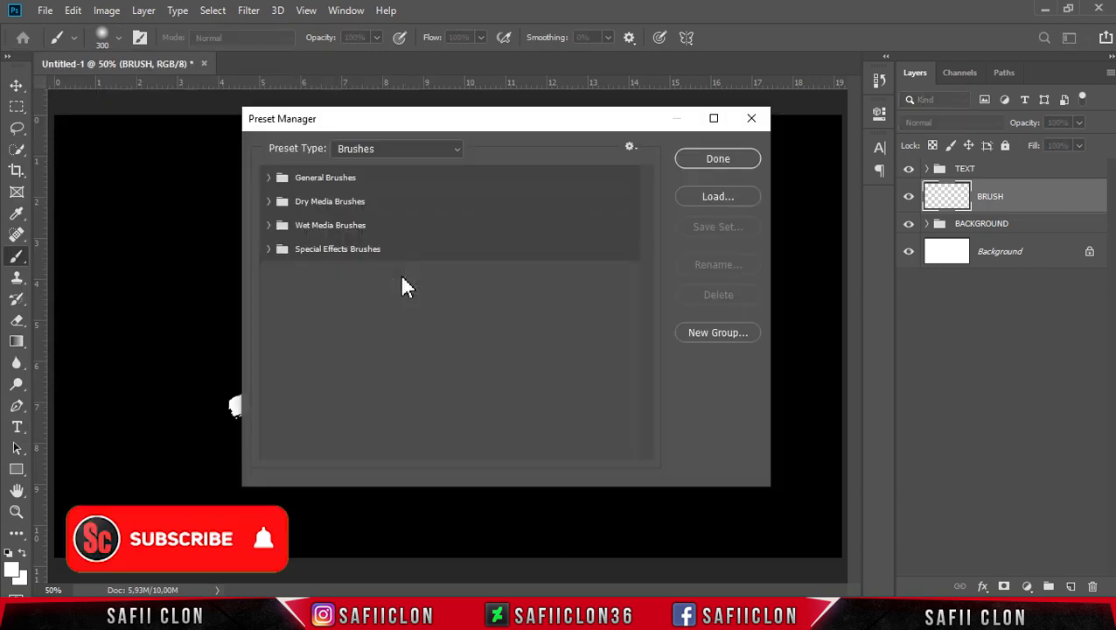
left_click(724, 197)
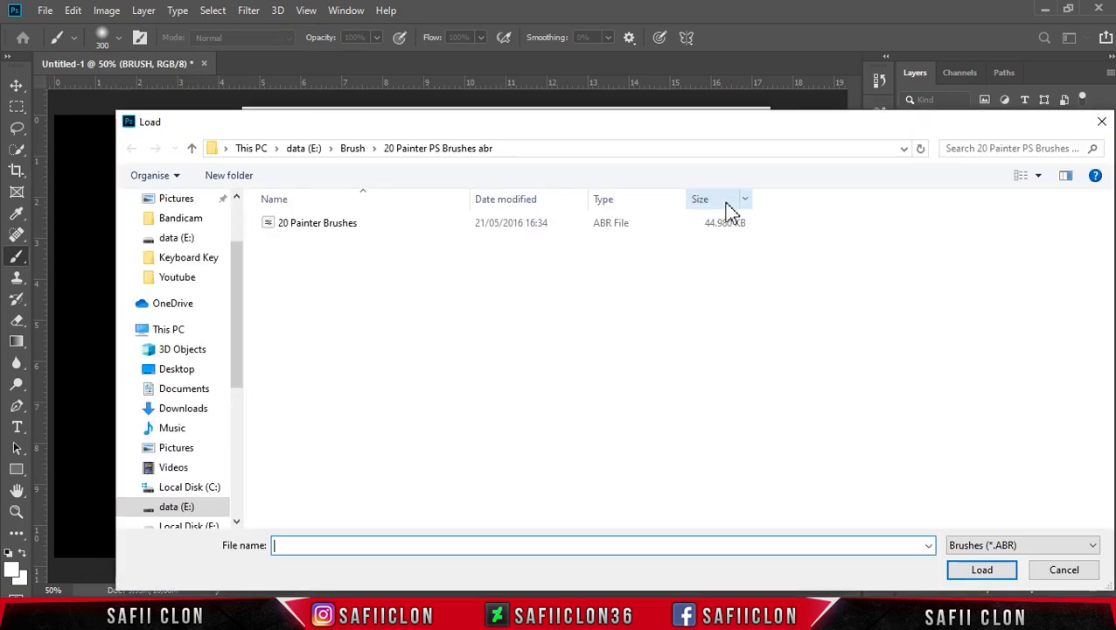
left_click(335, 226)
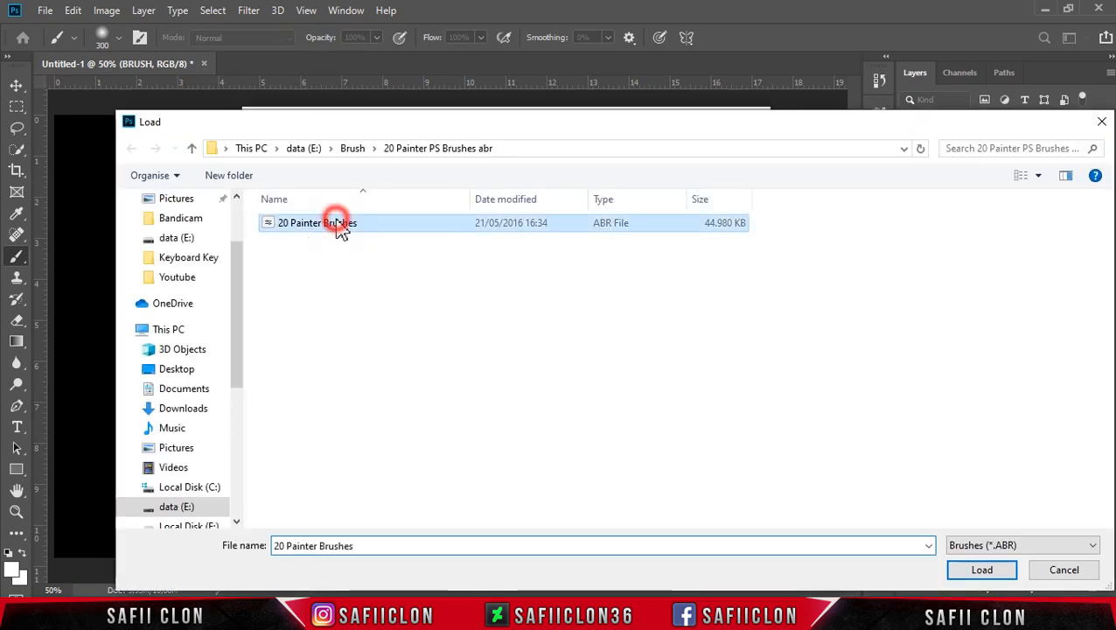
left_click(982, 573)
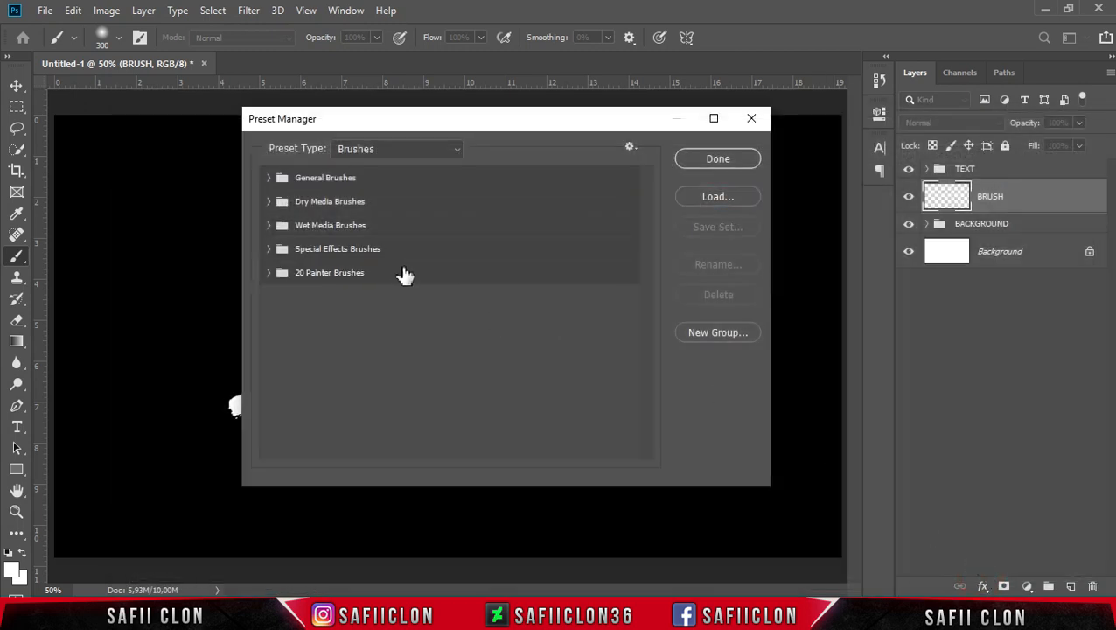
left_click(404, 272)
left_click(719, 161)
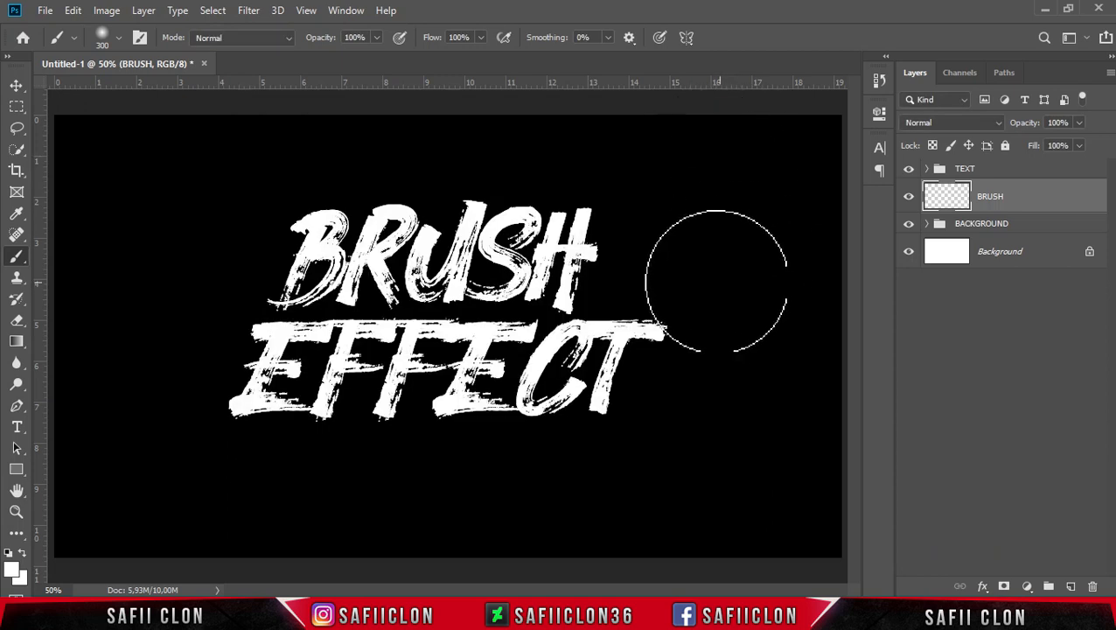
Step: Choose the Painter 17 brush from the 20 Painter Brushes set, sized 1811 px, at 100% opacity
left_click(114, 38)
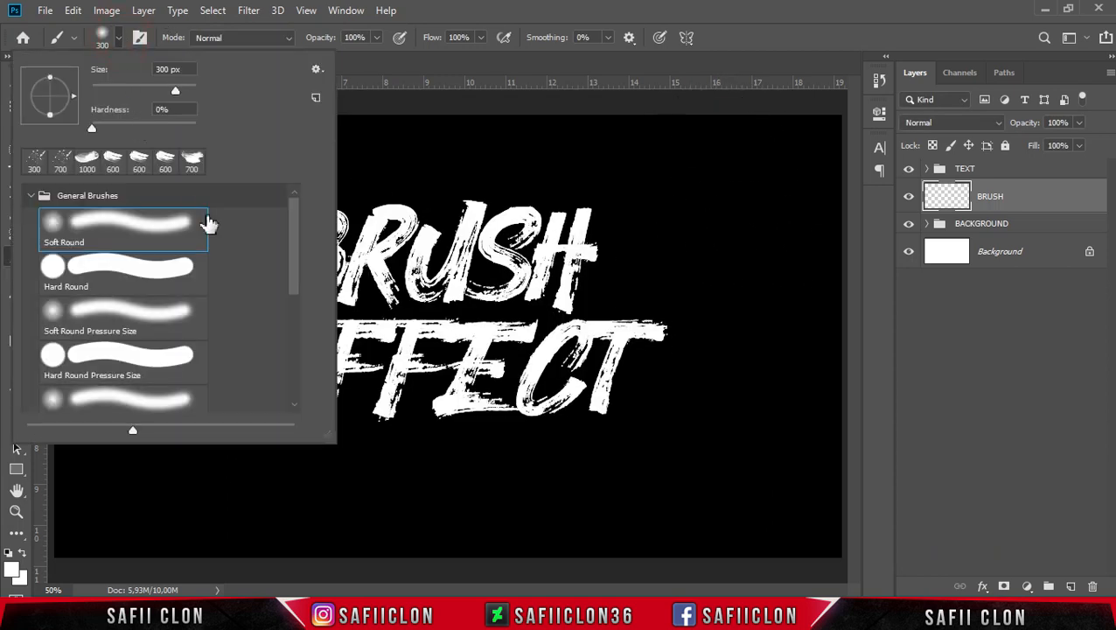
left_click_drag(295, 234, 303, 376)
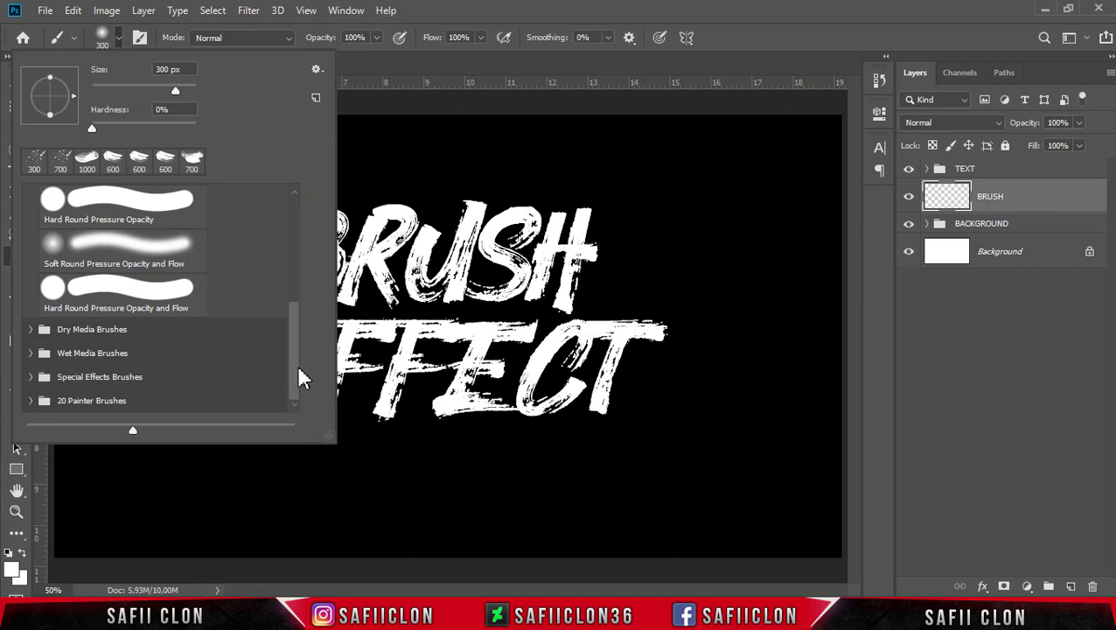
left_click(30, 403)
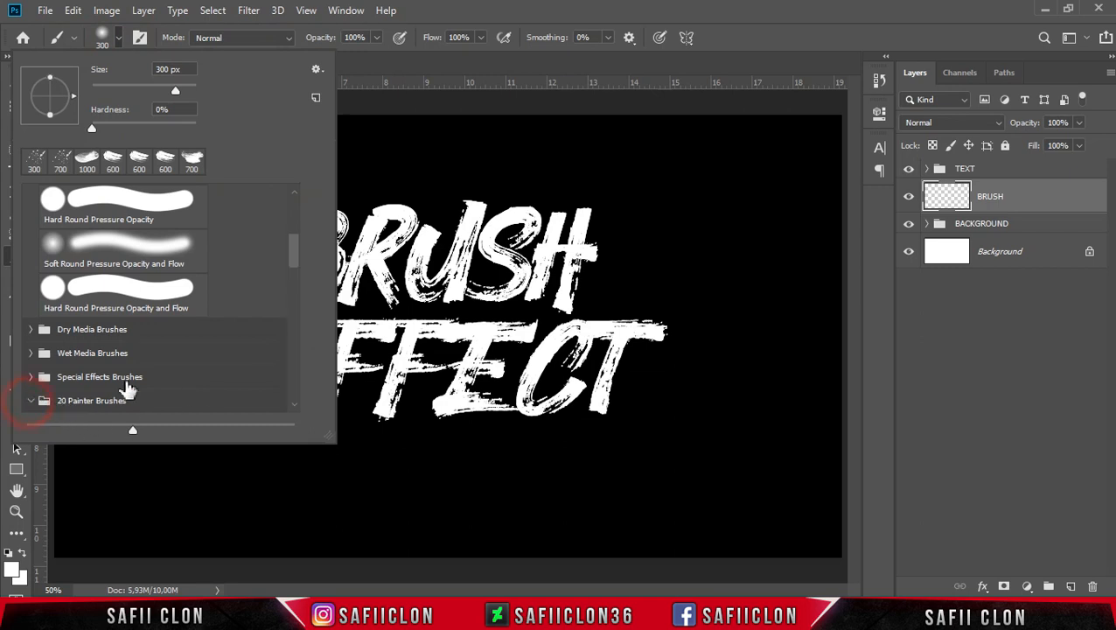
left_click_drag(292, 260, 296, 379)
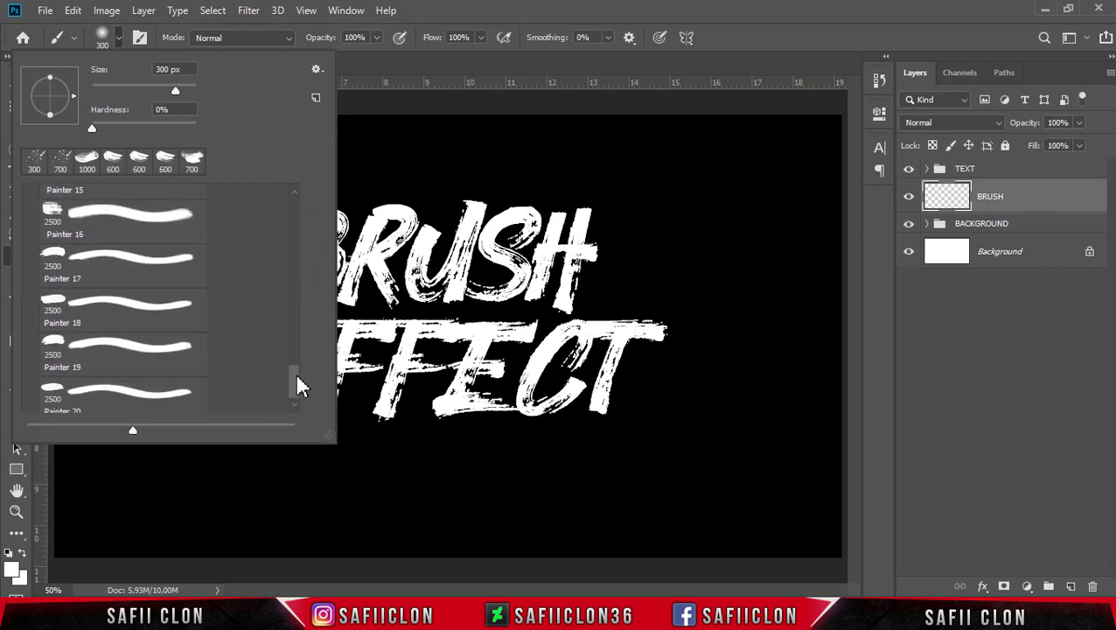
left_click(89, 267)
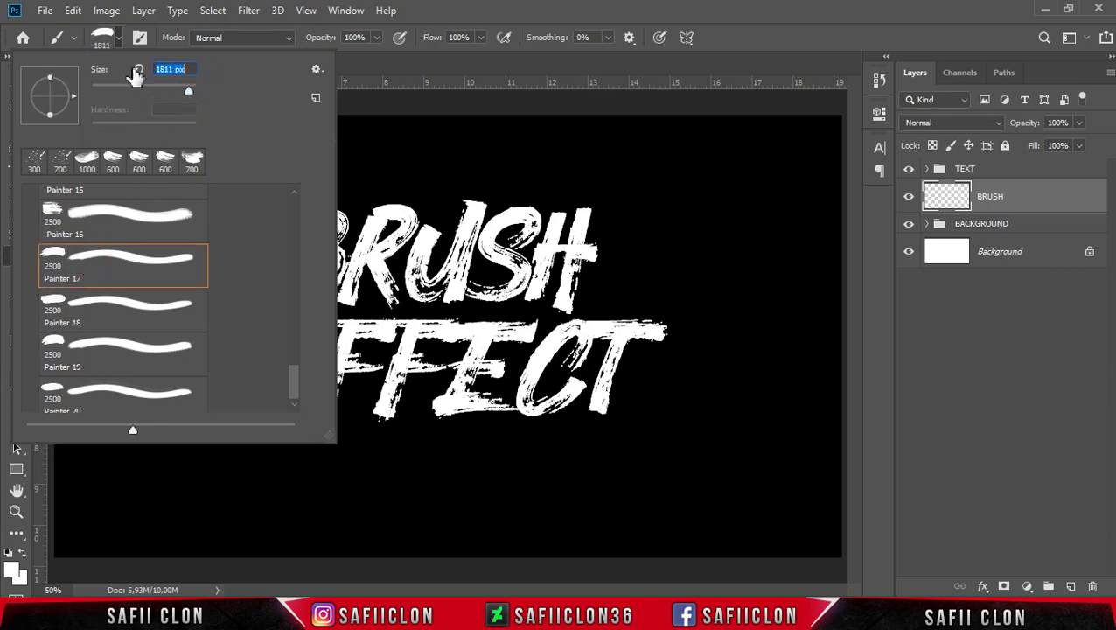
left_click(119, 38)
left_click(376, 39)
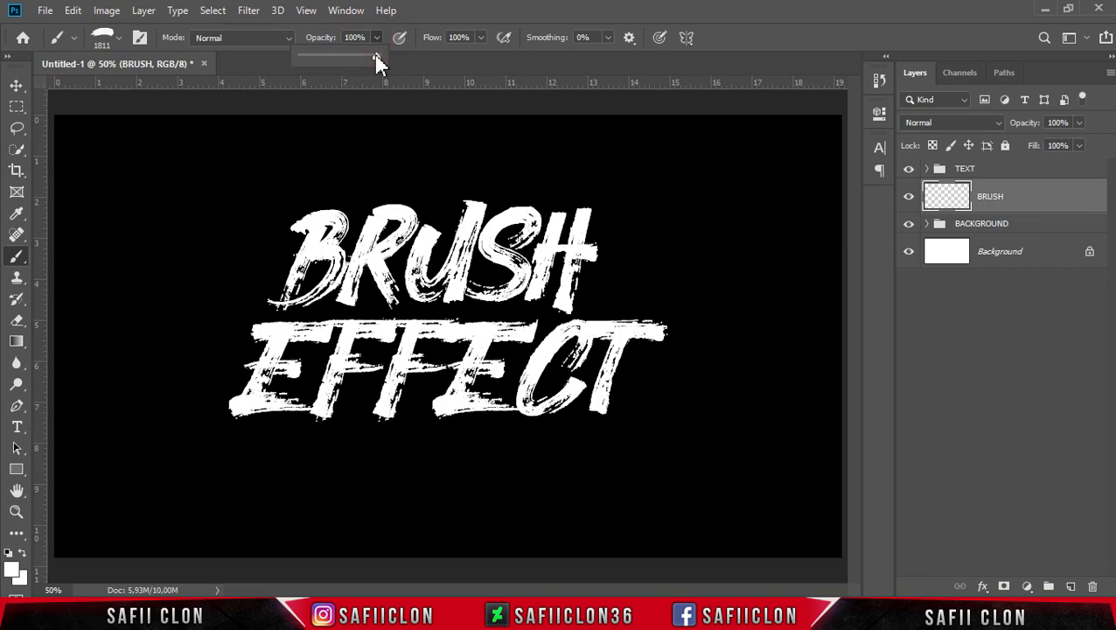
left_click(386, 54)
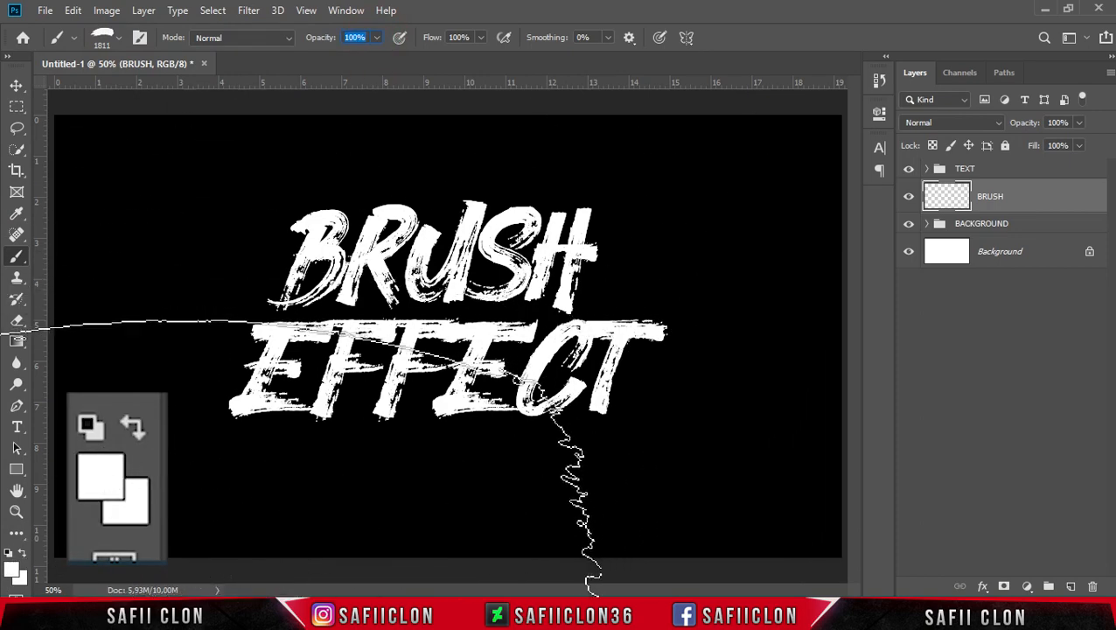
Step: Set the foreground color to purple #5e26c6
left_click(10, 568)
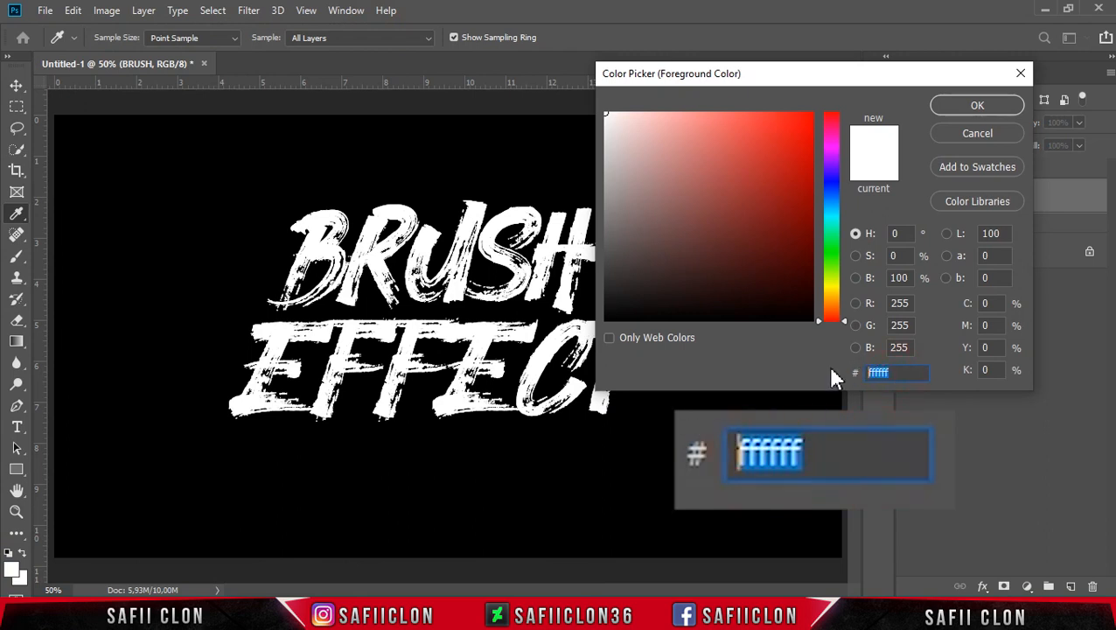
type("5e")
type("26c6")
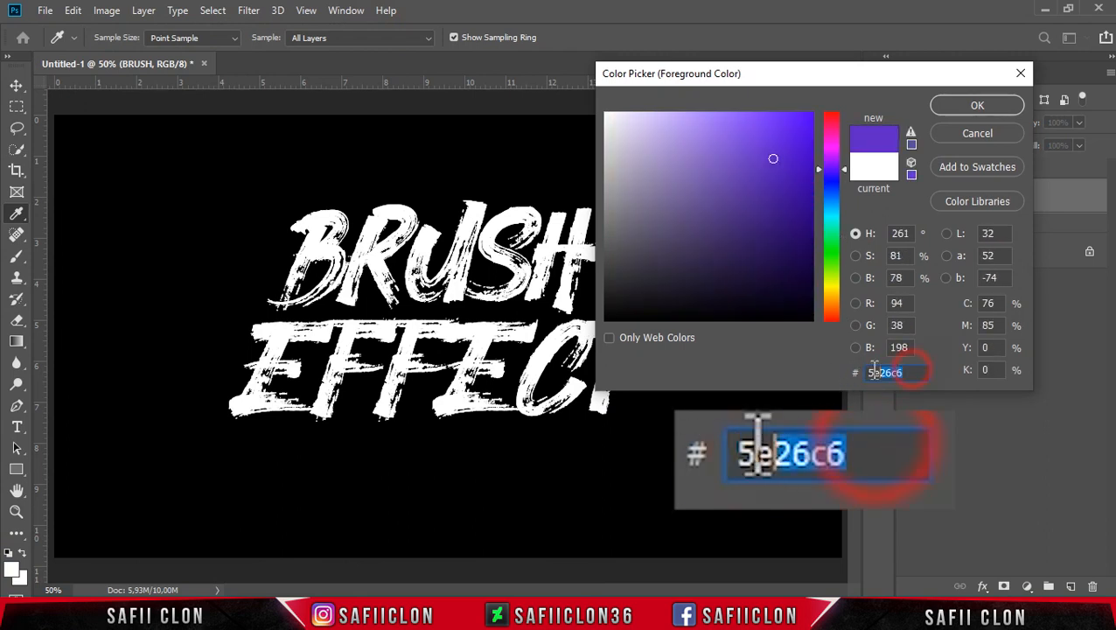
left_click(974, 107)
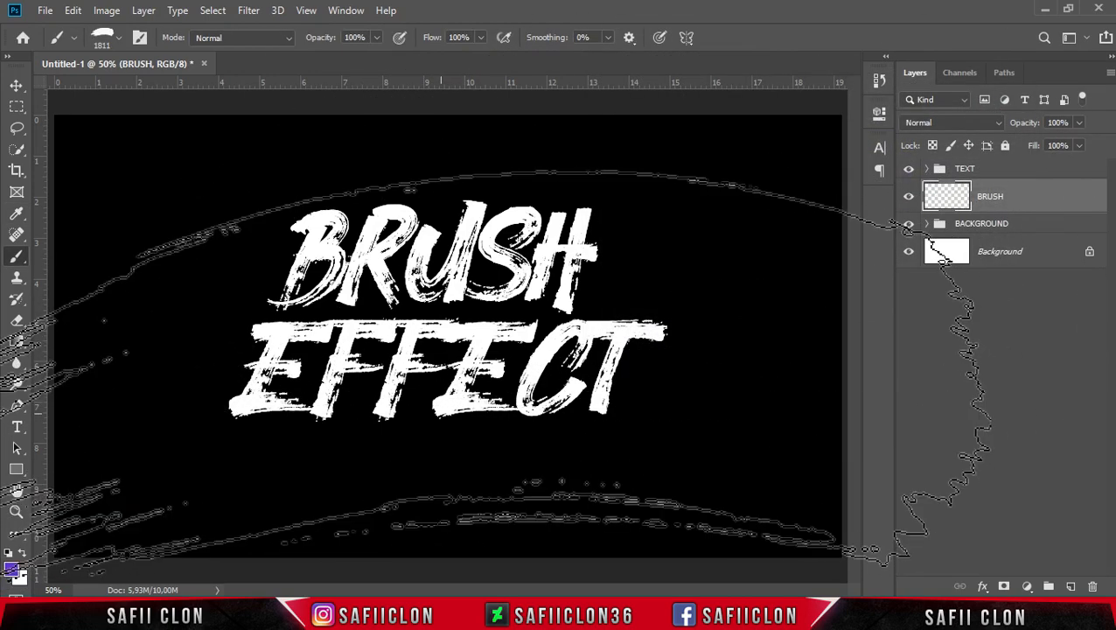
Step: Reduce the brush size to 1100 px and stamp one purple brush mark behind the word EFFECT on the BRUSH layer
key("bracketleft")
key("bracketleft")
key("bracketleft")
key("bracketleft")
key("bracketleft")
key("bracketleft")
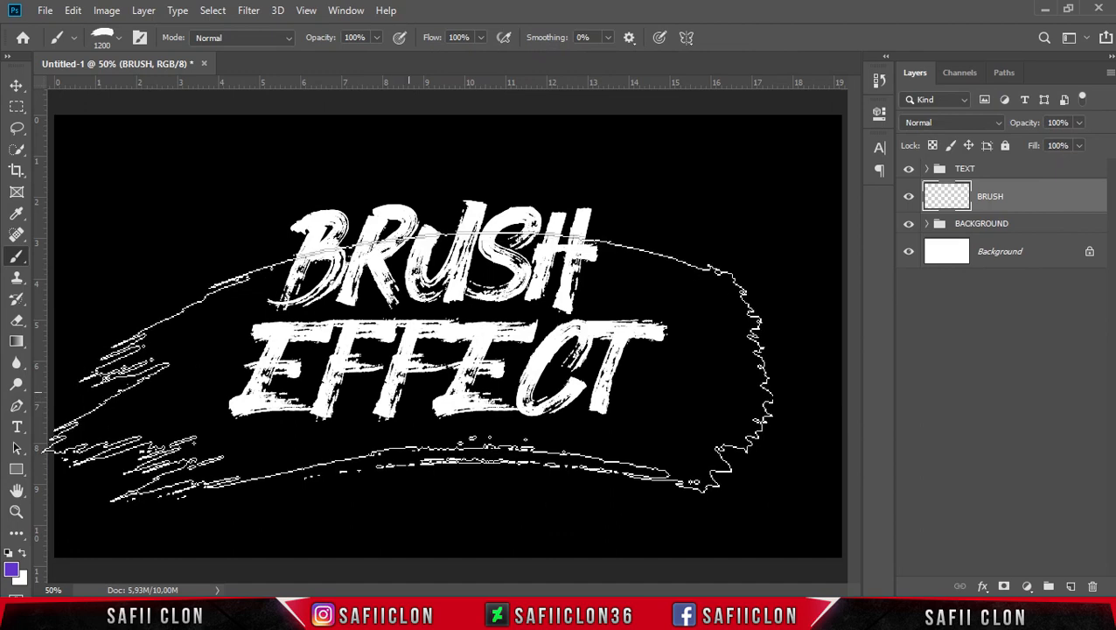
key("bracketleft")
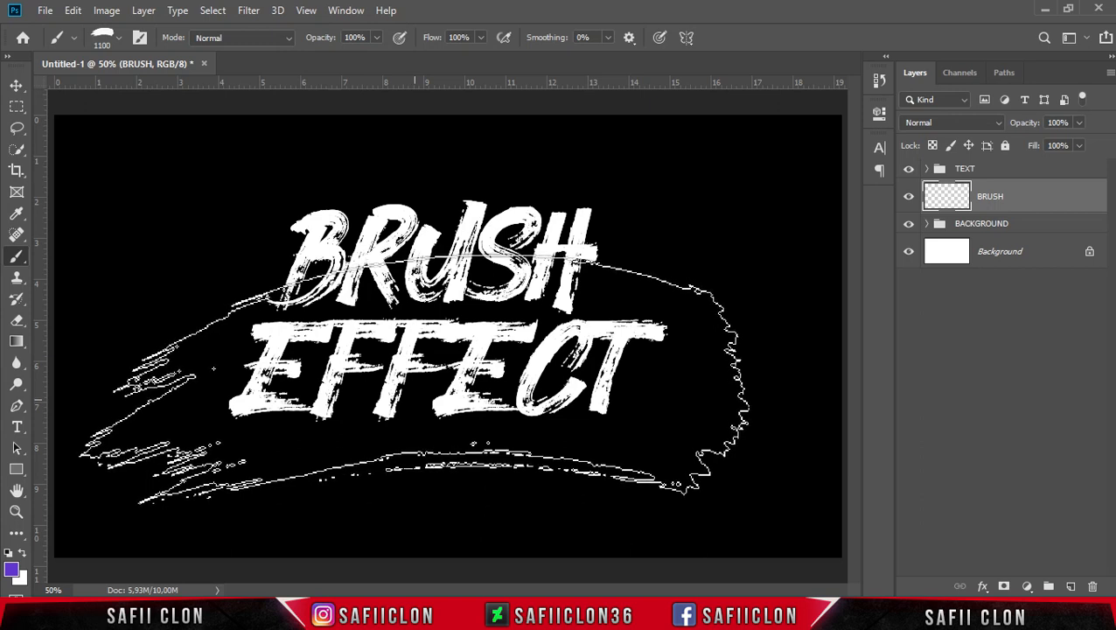
left_click(410, 401)
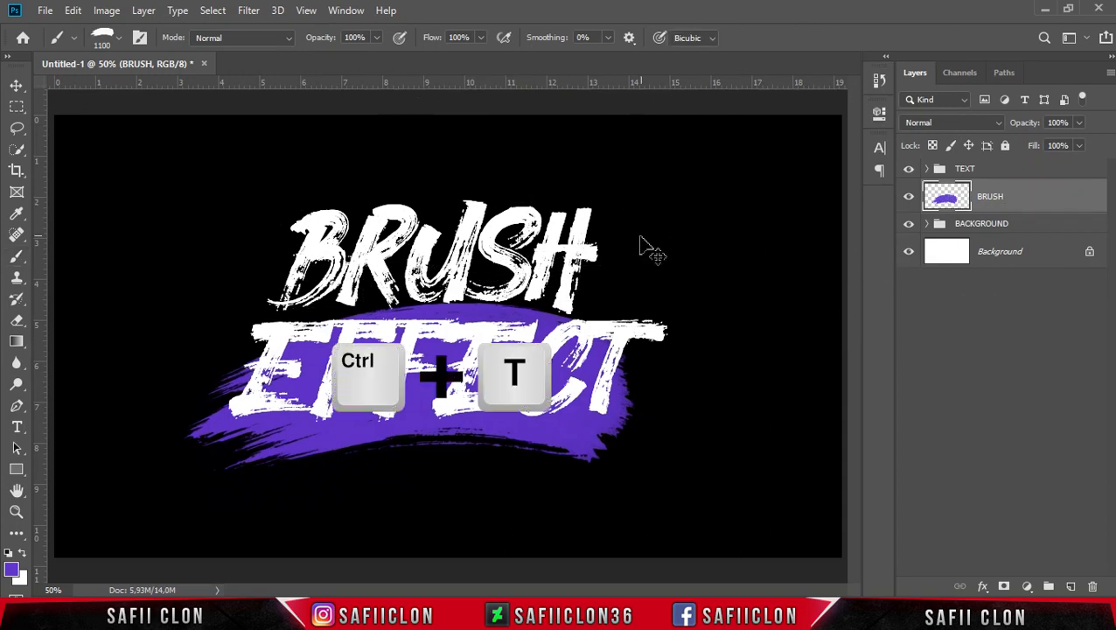
Step: Free-transform the purple brush mark to about 103% width and 76% height so it fits behind EFFECT
key("ctrl+t")
left_click_drag(411, 508, 424, 464)
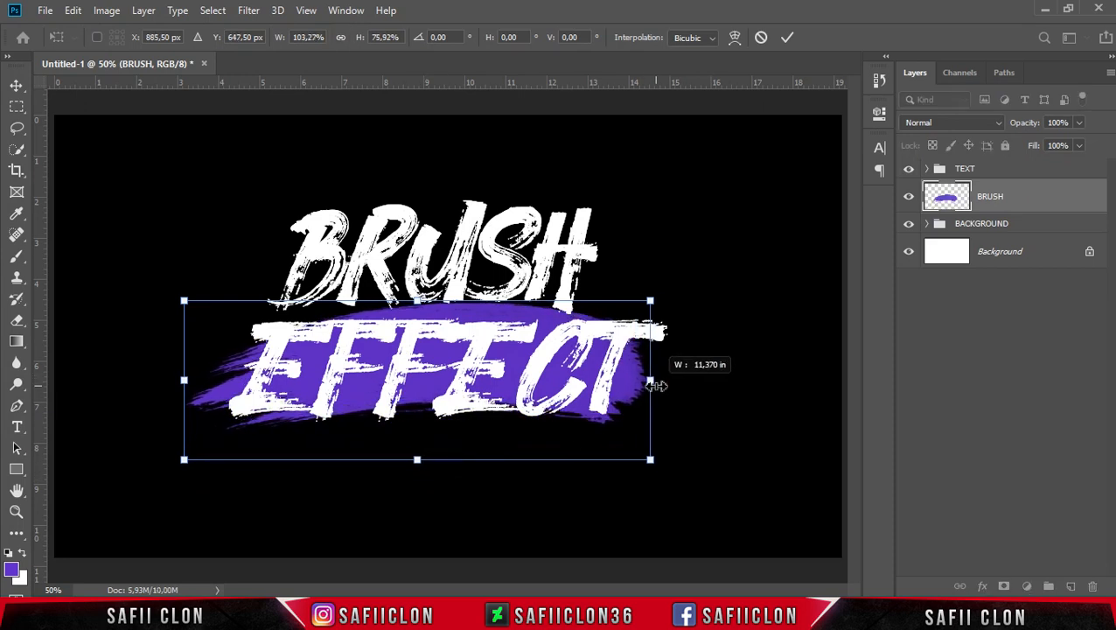
left_click(786, 39)
Step: Switch the Brush tool to the Painter 19 preset at 2500 px
key("b")
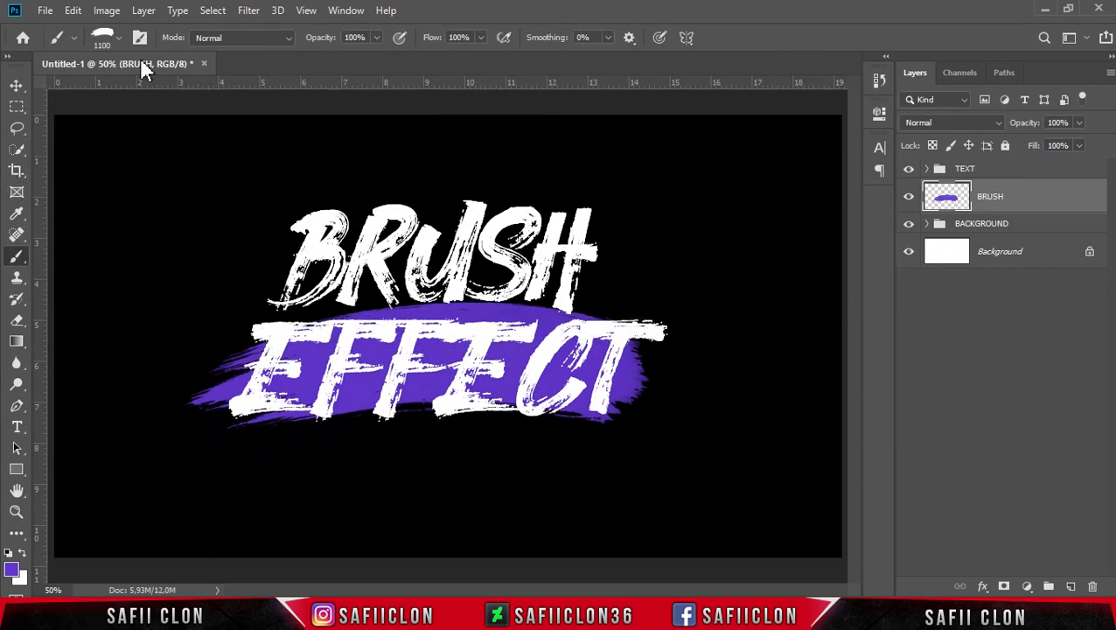
left_click(118, 38)
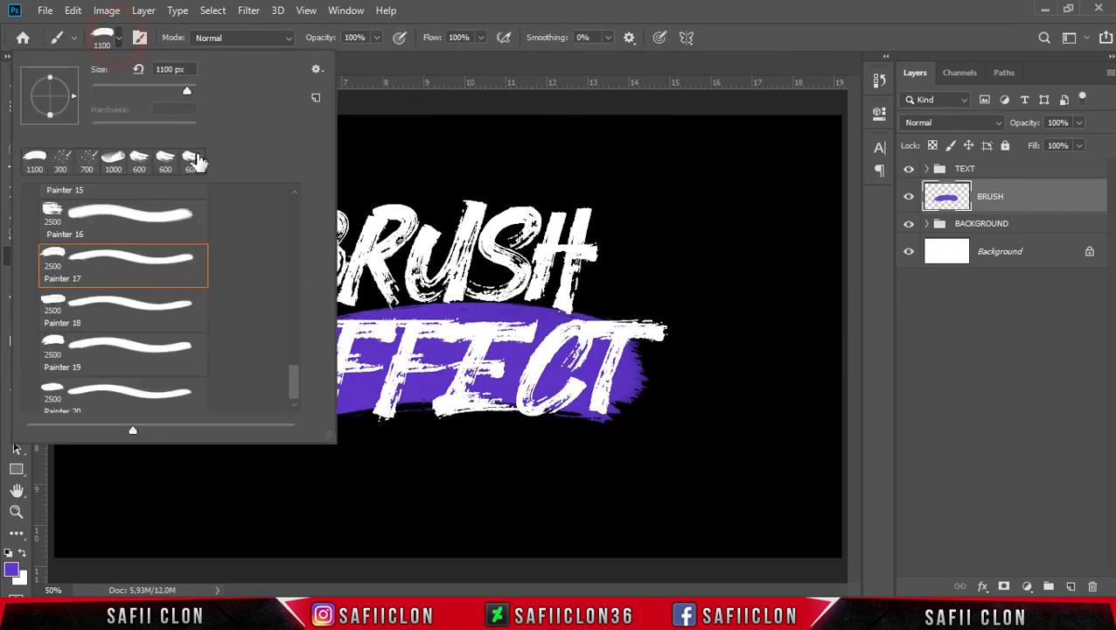
left_click(297, 385)
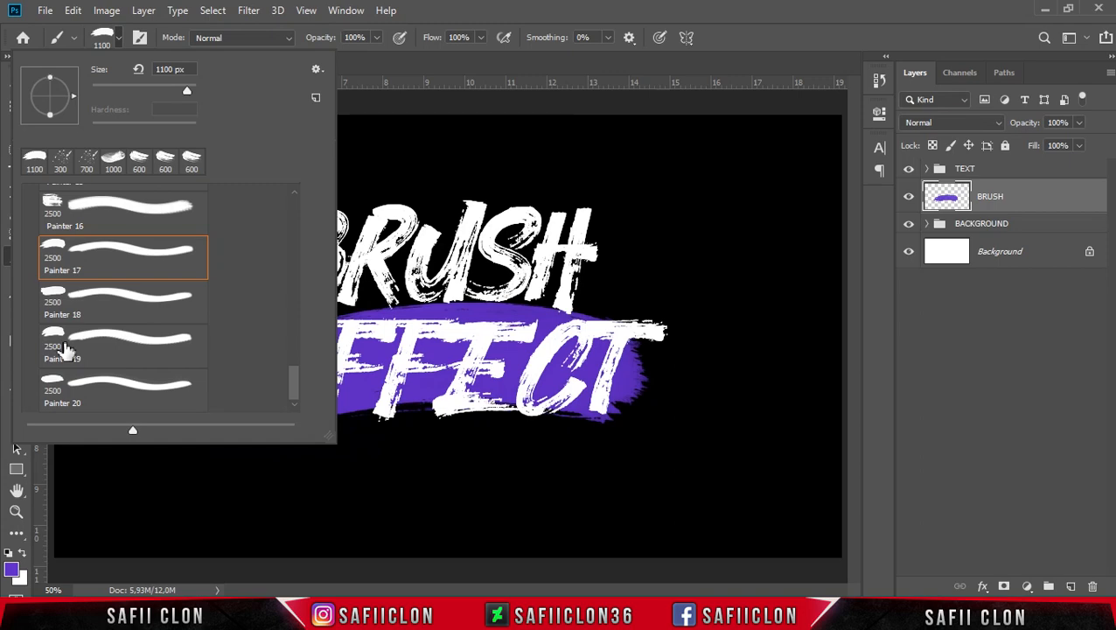
left_click(118, 38)
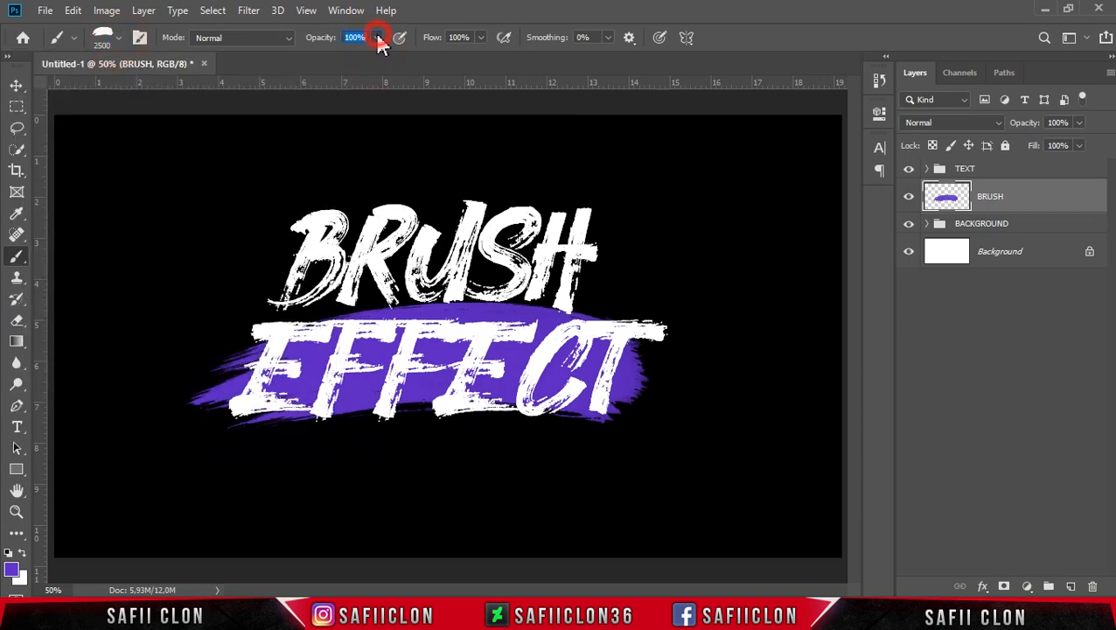
Step: Reduce the brush size to 800 px, adjust the tip angle, and stamp one purple mark behind the word BRUSH
key("Return")
key("bracketleft")
key("bracketleft")
key("bracketleft")
key("bracketleft")
key("bracketleft")
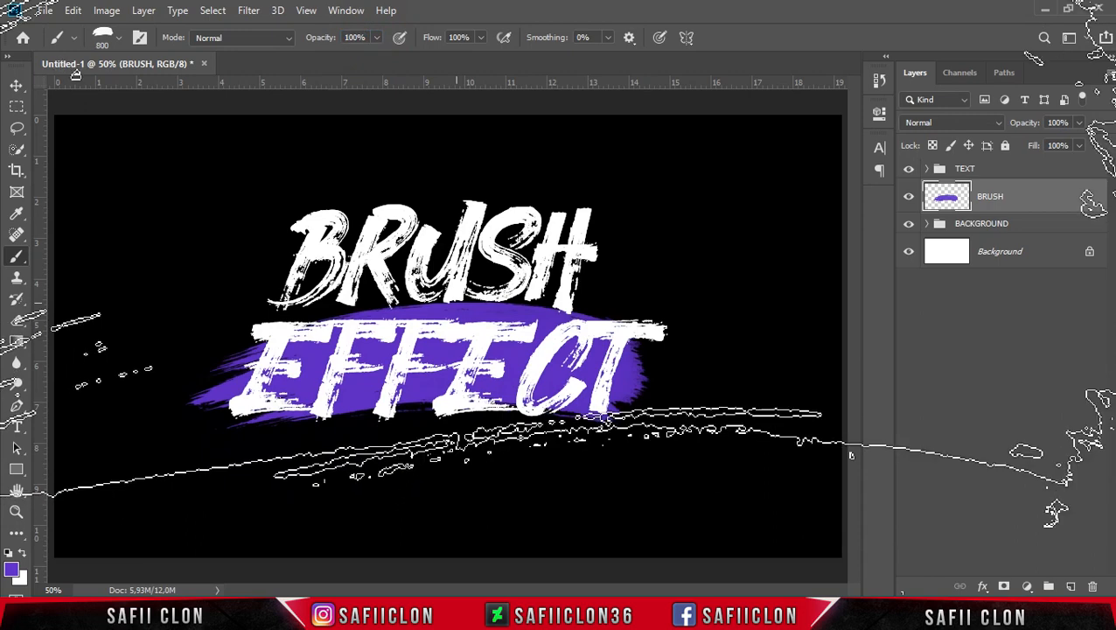
key("bracketright")
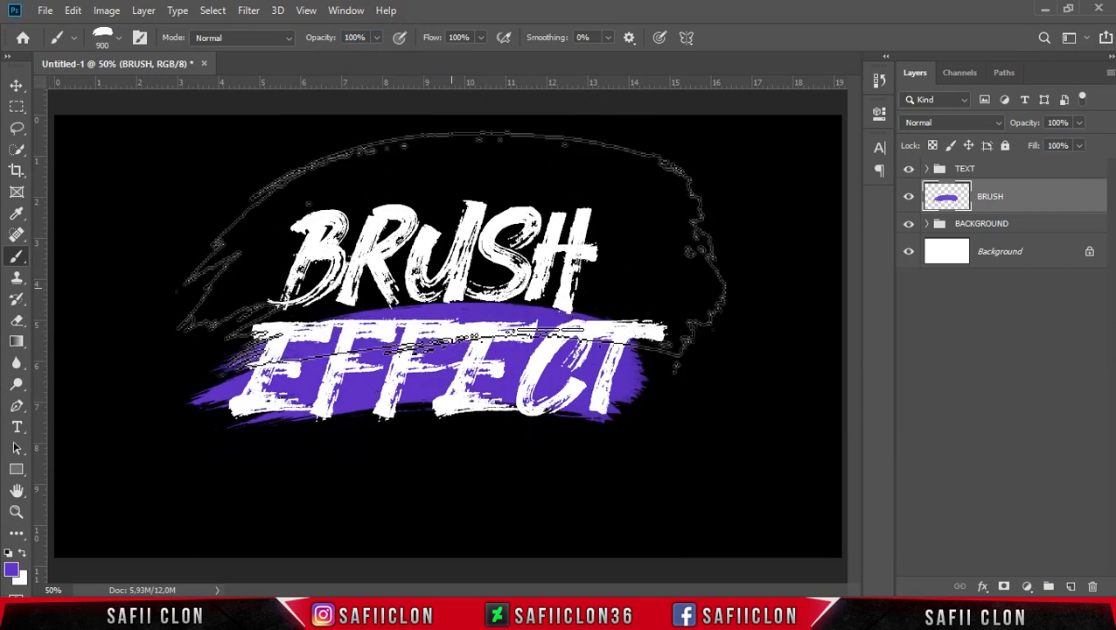
right_click(442, 208)
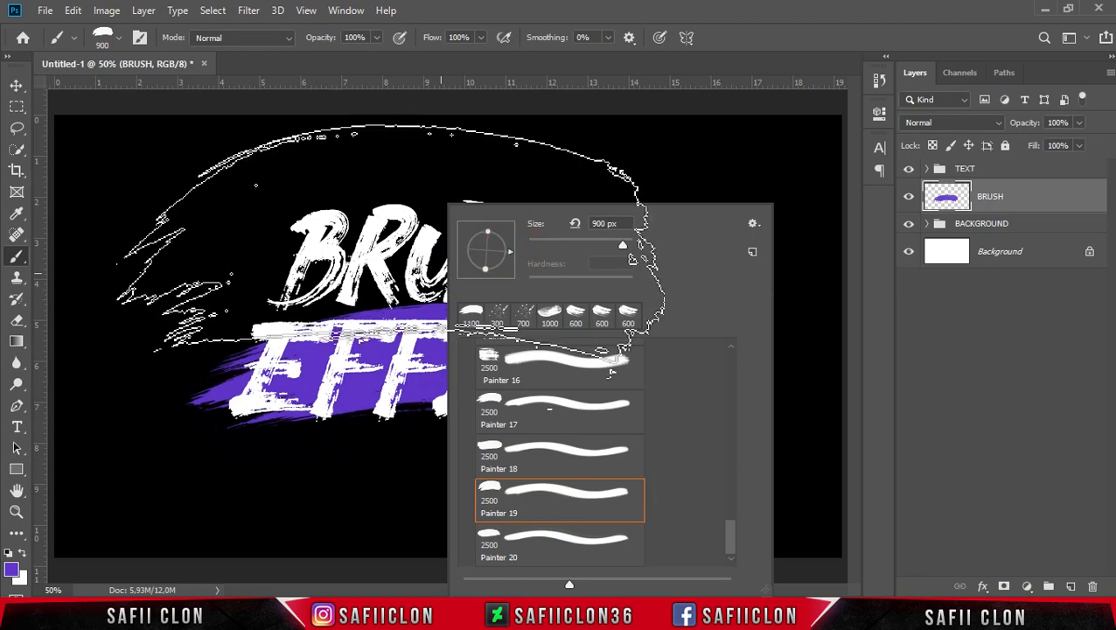
left_click(598, 70)
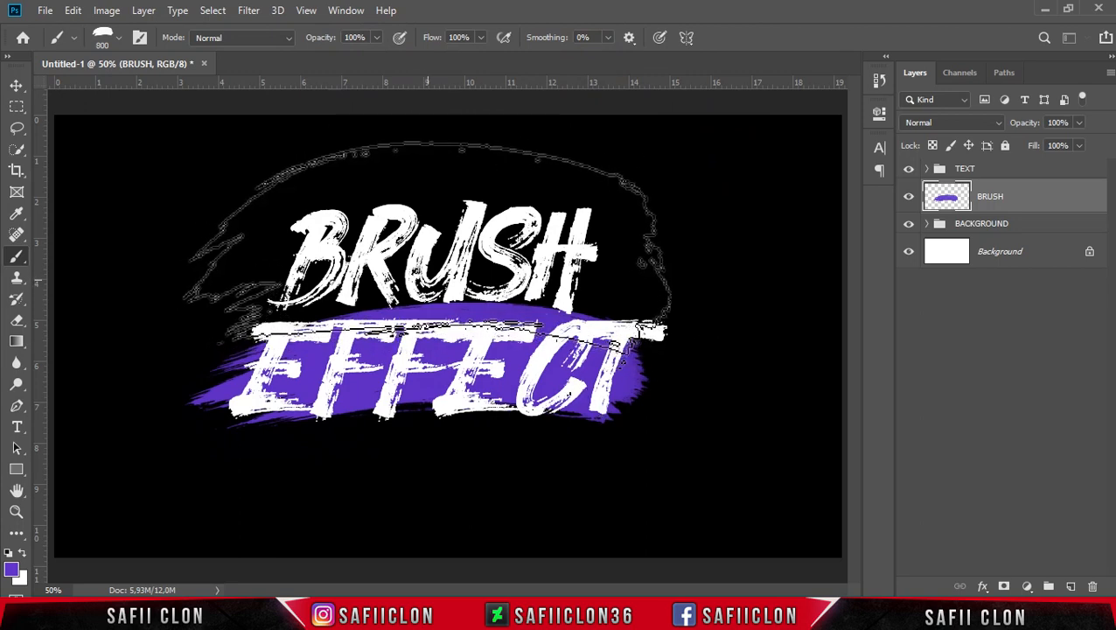
left_click(408, 262)
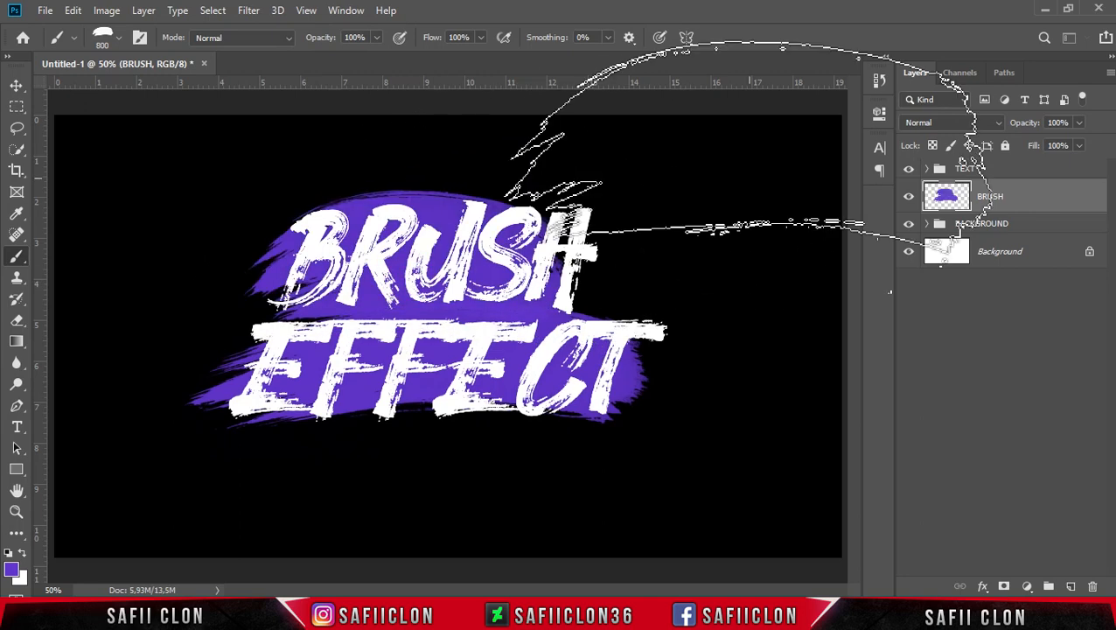
Step: Stamp purple behind the H of BRUSH with the Painter 7 brush at 600 px, then add a layer mask to the BRUSH layer
left_click(118, 40)
left_click_drag(300, 378, 290, 313)
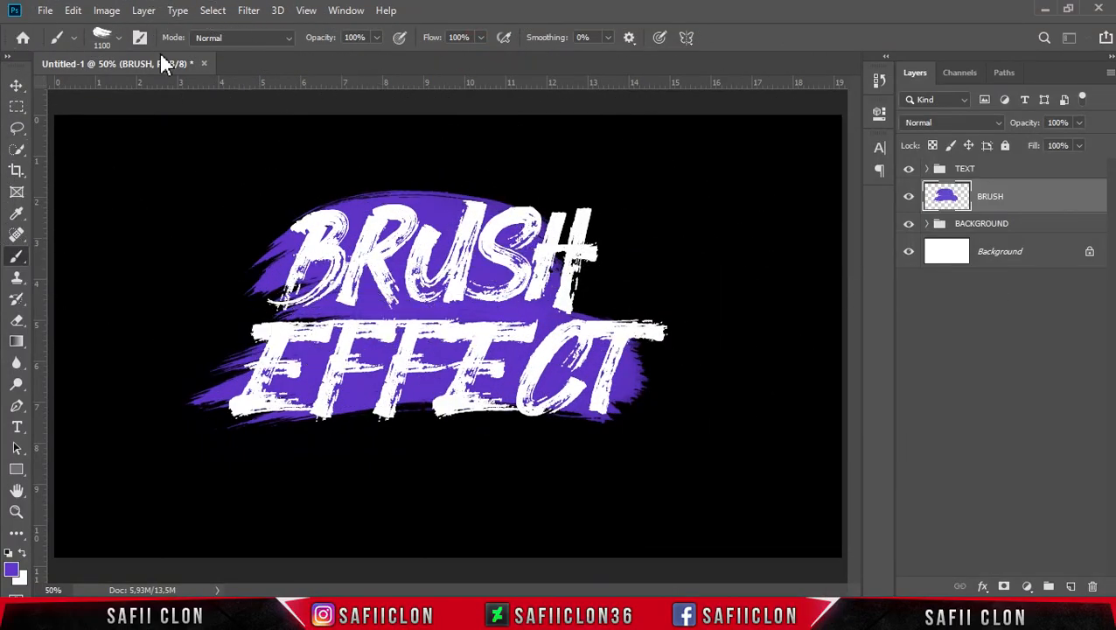
left_click(75, 36)
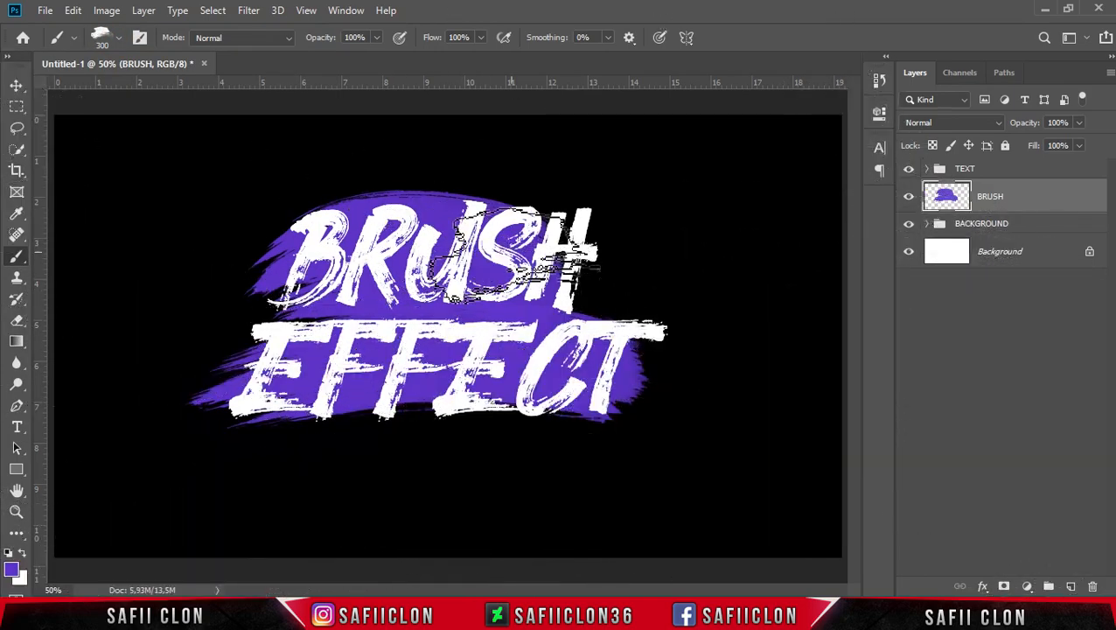
right_click(581, 250)
left_click(542, 39)
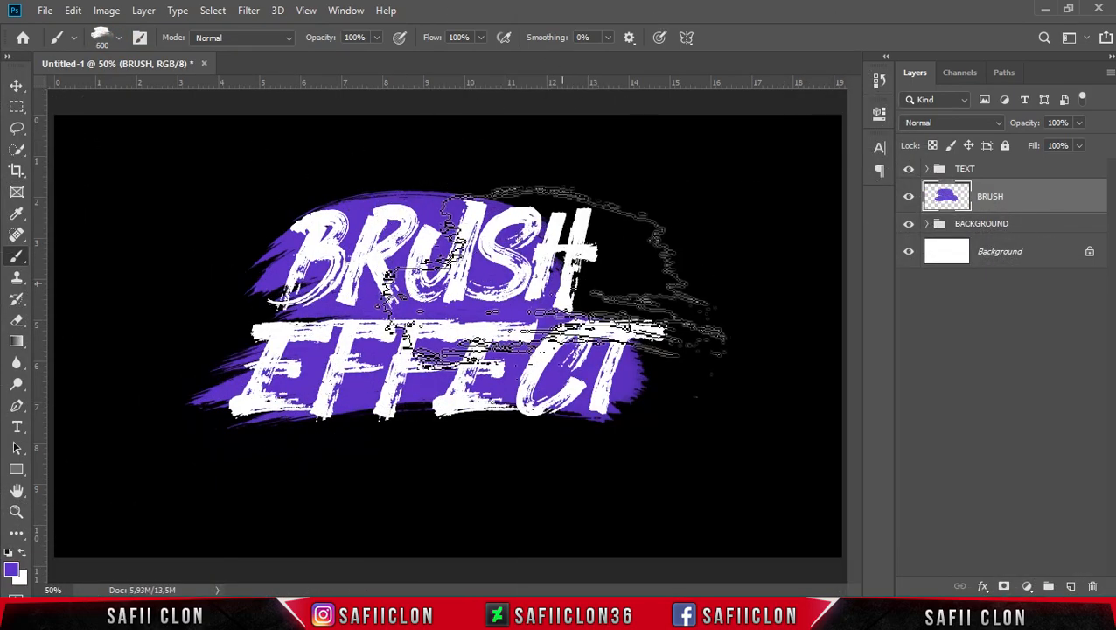
right_click(628, 253)
left_click(569, 7)
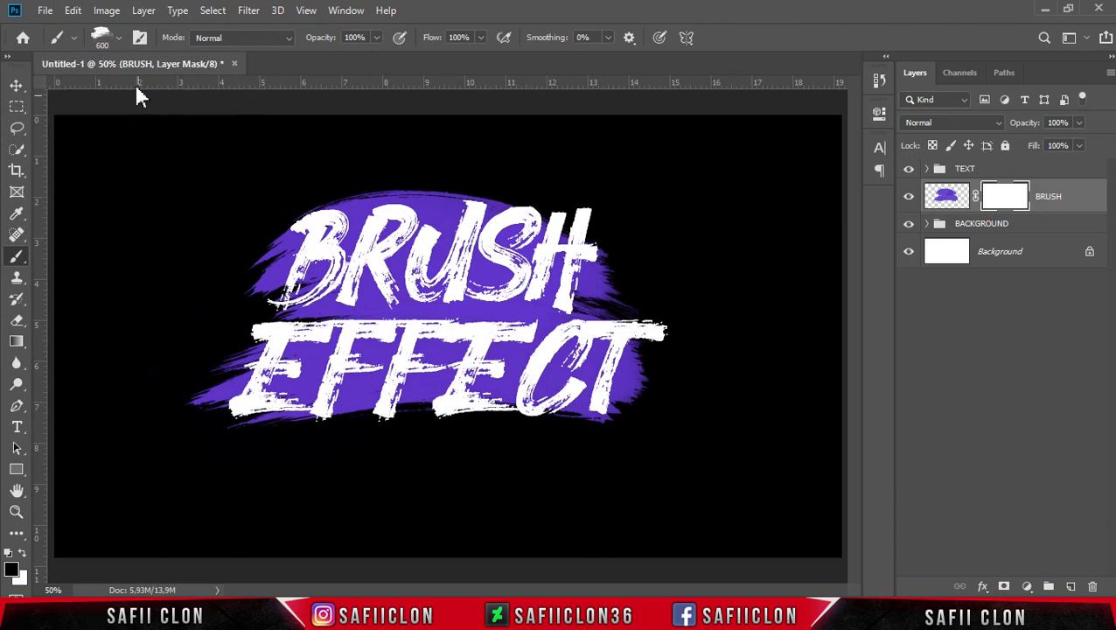
Step: Stamp black on the BRUSH layer mask with the Painter 3 brush at 700 px to streak the purple behind the word BRUSH
left_click(120, 38)
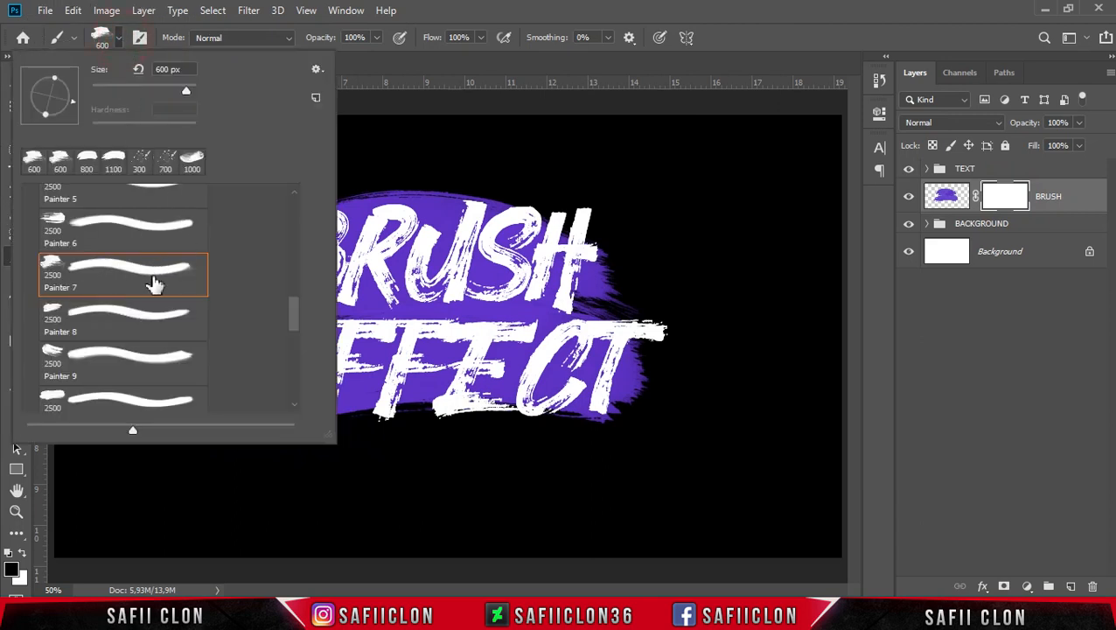
left_click_drag(296, 326, 296, 282)
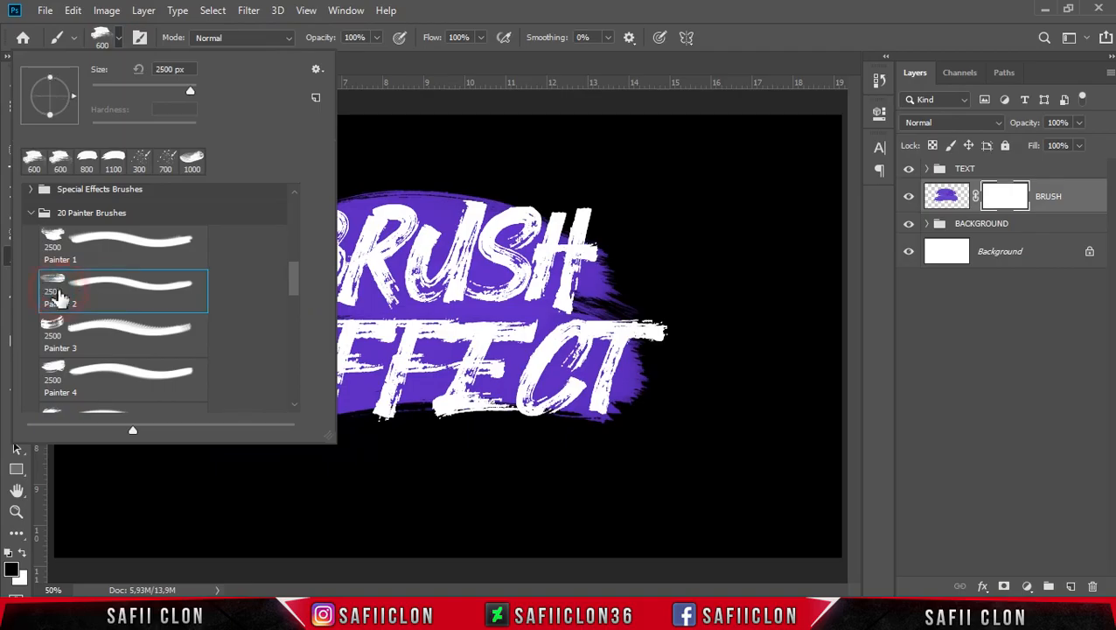
left_click(57, 289)
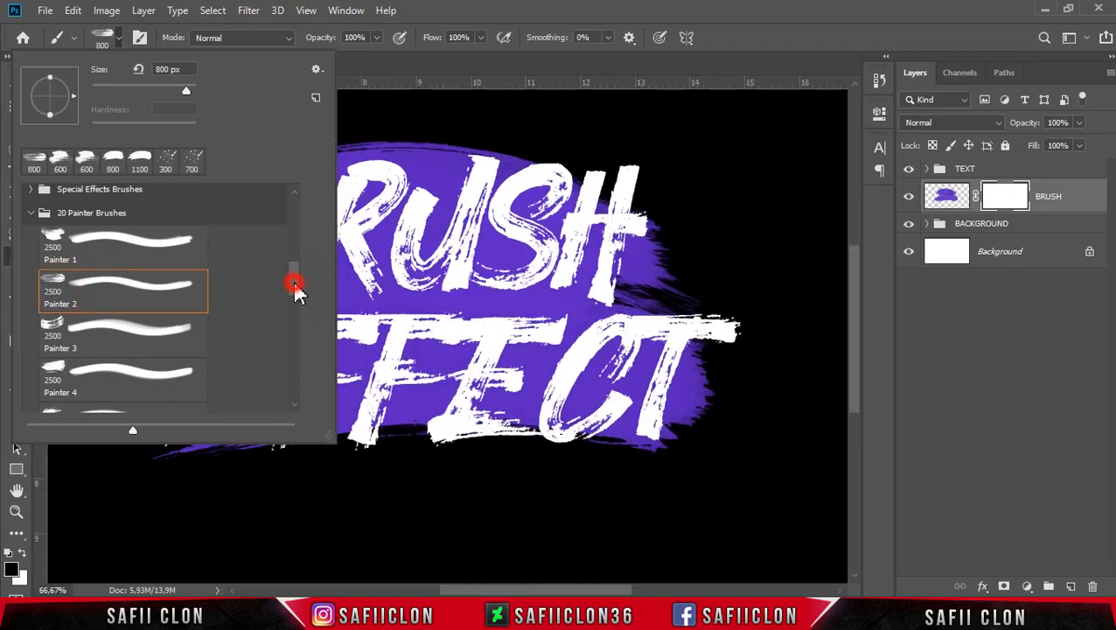
left_click_drag(293, 286, 292, 279)
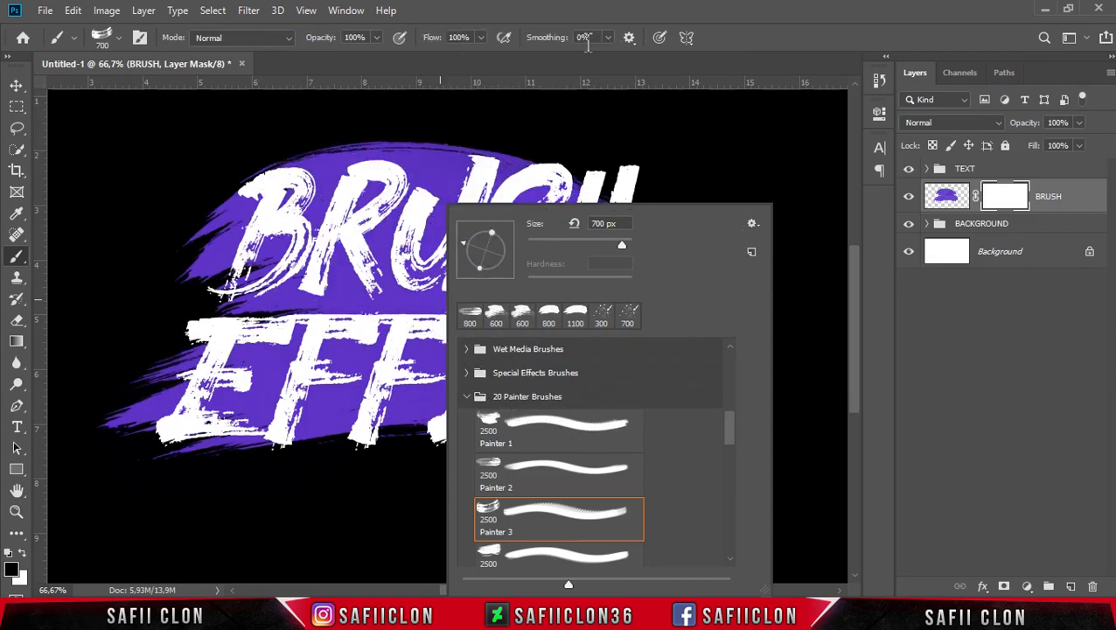
left_click(600, 10)
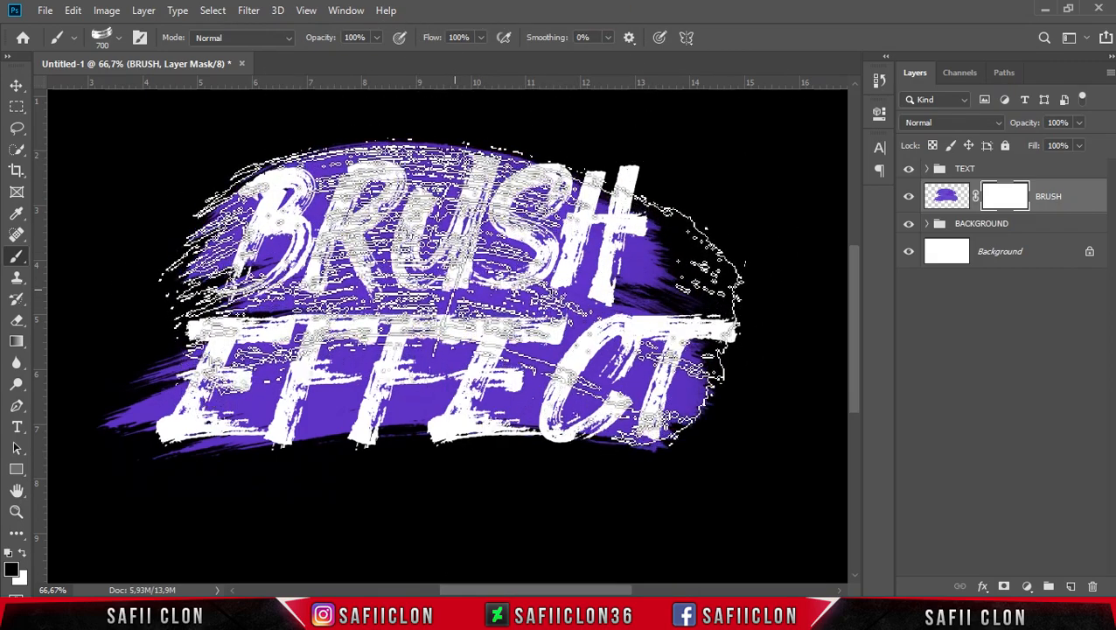
left_click(453, 281)
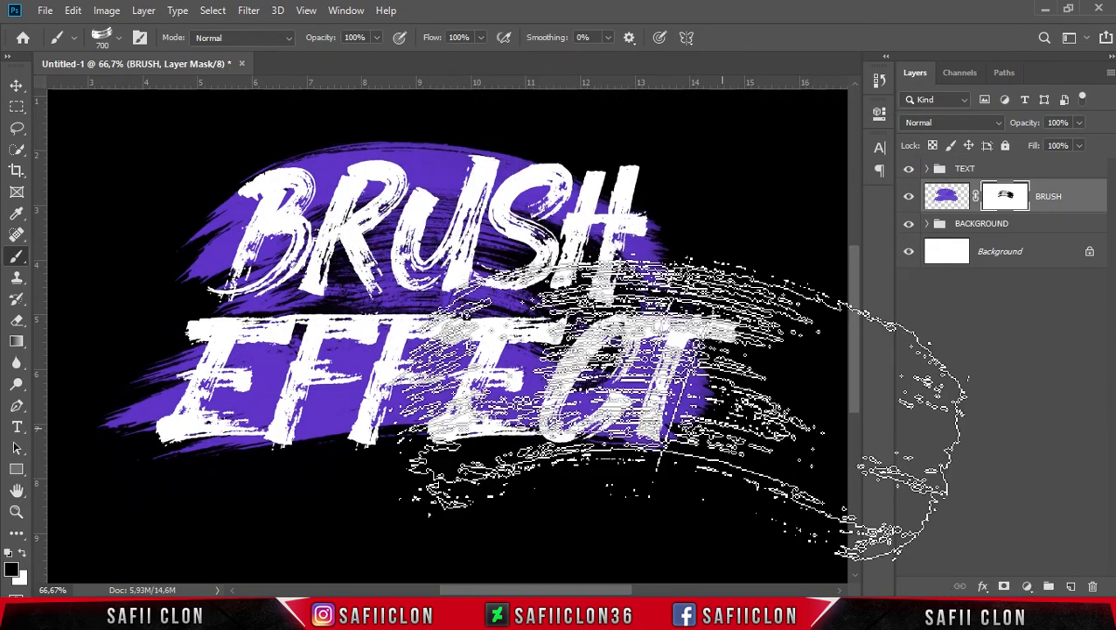
Step: Stamp black on the BRUSH layer mask with the Painter 1 brush at 500 px to roughen the purple marks
left_click(118, 37)
left_click(52, 276)
left_click(176, 90)
type("500")
key("Return")
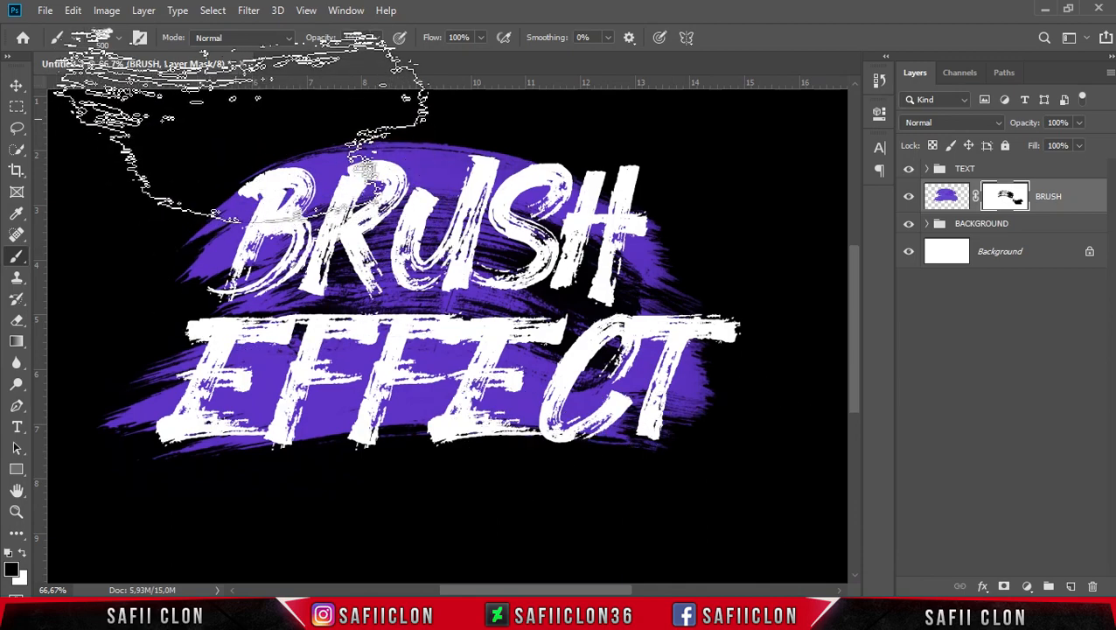
left_click(298, 103)
Step: Stamp black on the mask with another Painter brush at 800 px to roughen the purple marks' upper edge above BRUSH
left_click(102, 37)
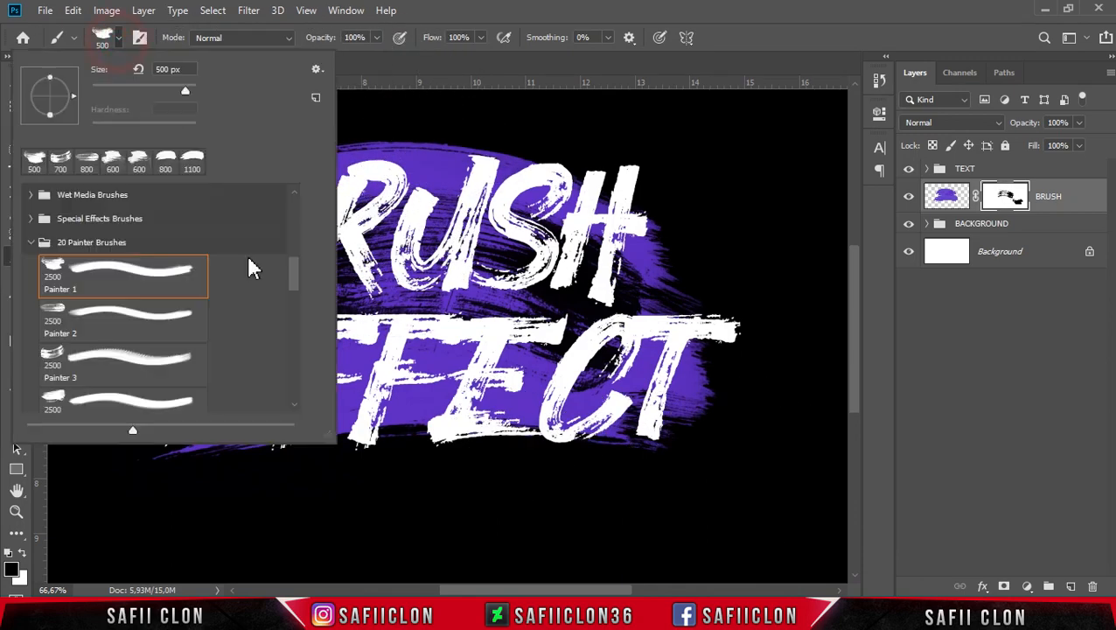
scroll(298, 306, "down", 6)
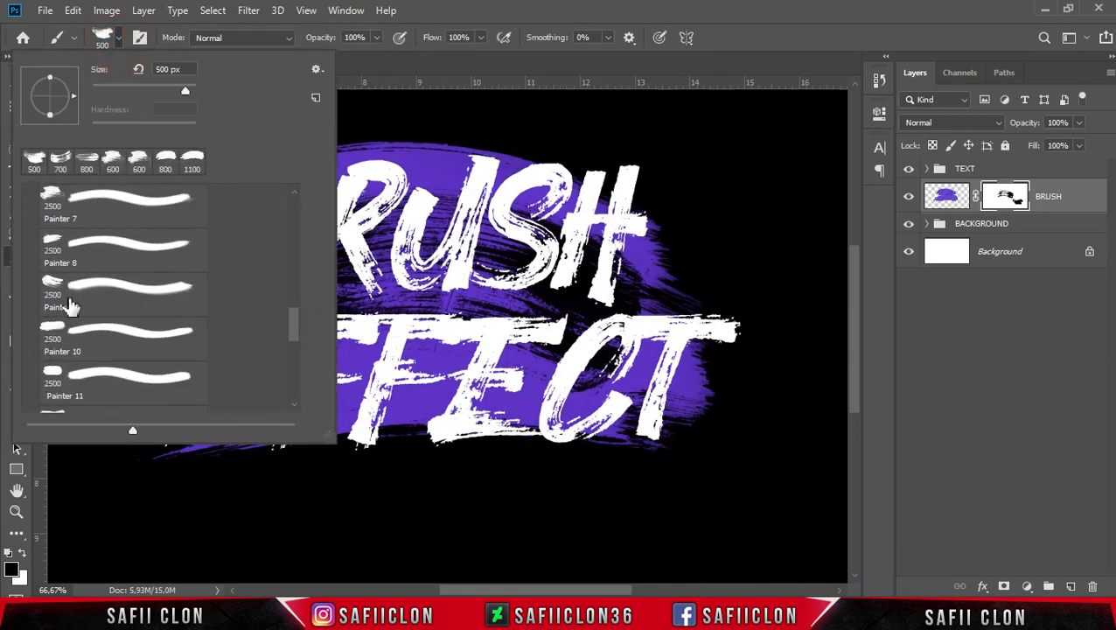
left_click(120, 40)
key("bracketright")
key("bracketright")
key("bracketright")
key("bracketright")
key("bracketright")
key("bracketright")
key("bracketright")
key("bracketright")
scroll(490, 114, "up", 2)
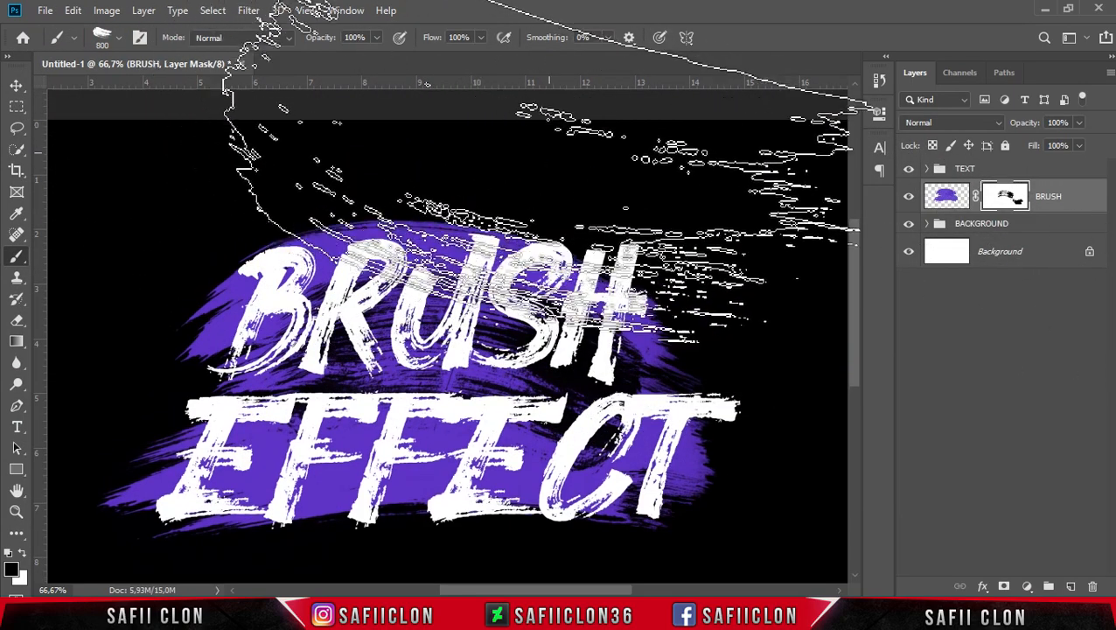
right_click(634, 204)
left_click(622, 155)
left_click(574, 167)
left_click(576, 147)
scroll(481, 245, "down", 3)
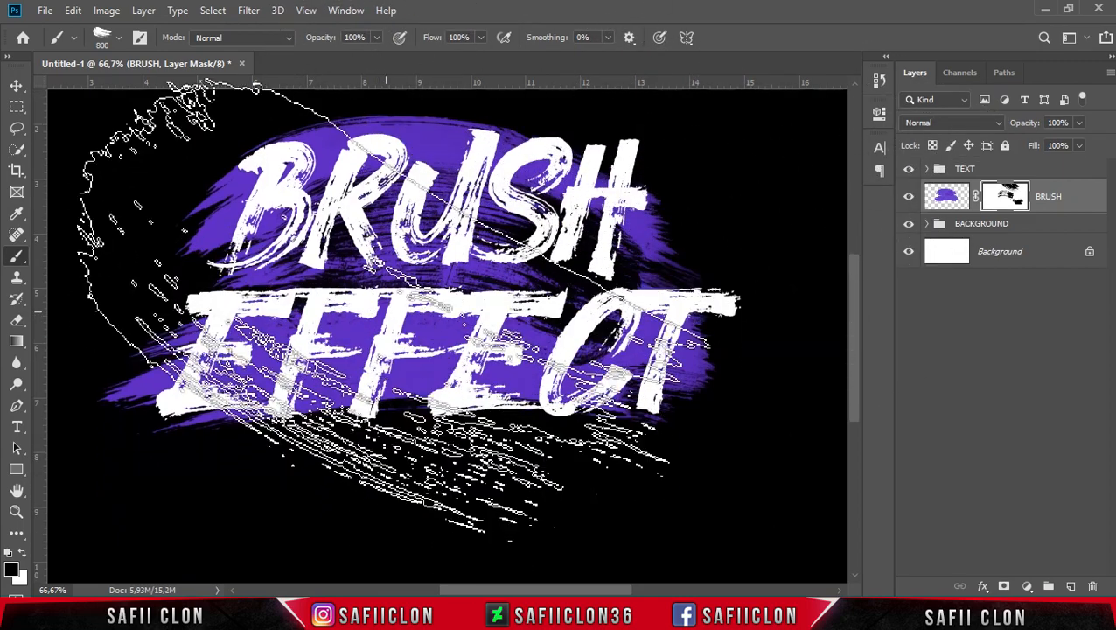
scroll(481, 245, "up", 2)
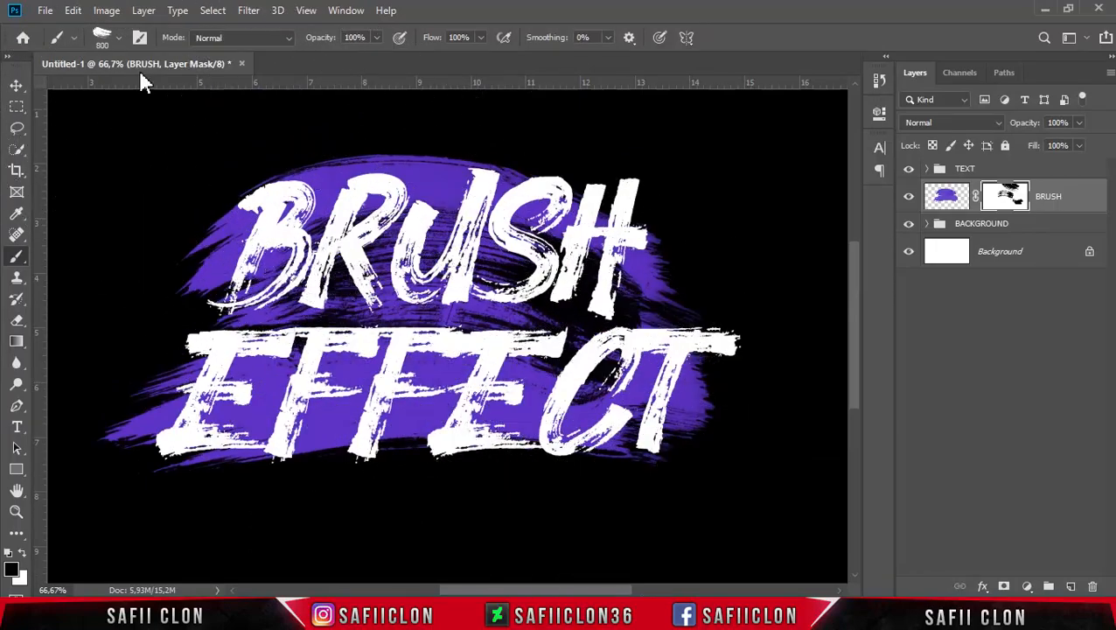
Step: Switch the foreground to white and restore purple on the mask with the Painter 16 brush at 300 px and Painter 15 at 250 px
left_click(118, 40)
left_click_drag(298, 330, 320, 378)
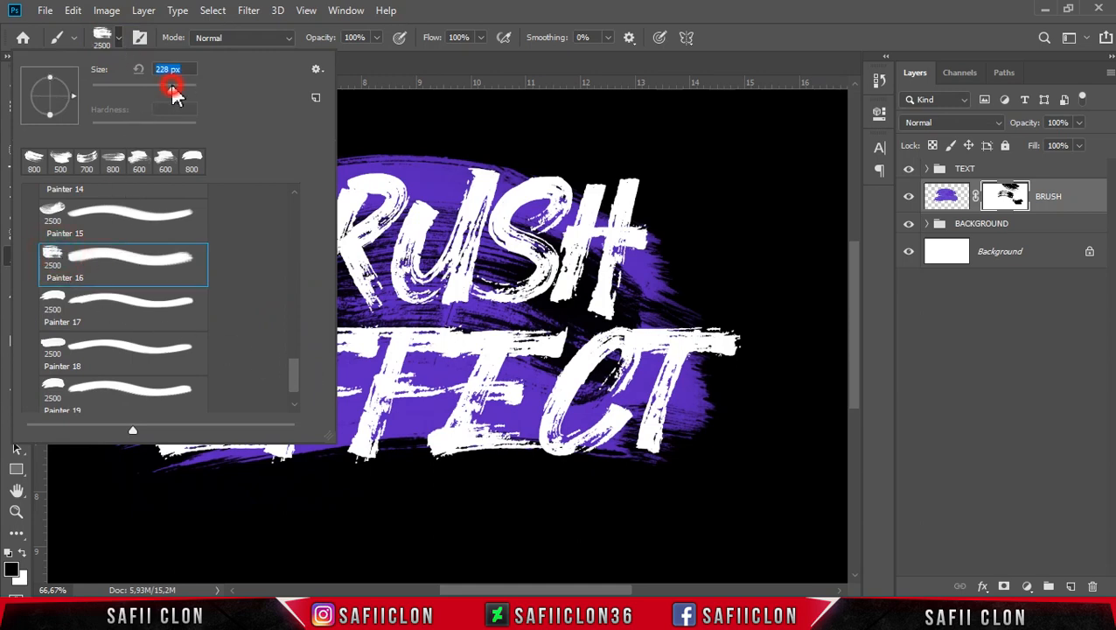
left_click(128, 41)
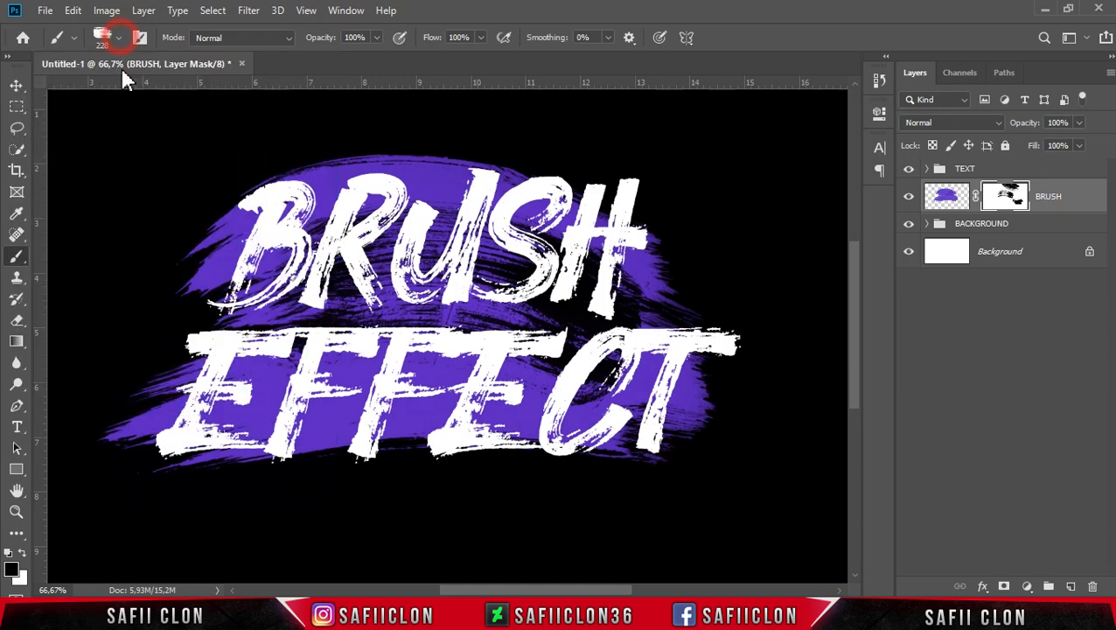
left_click(17, 563)
key("bracketright")
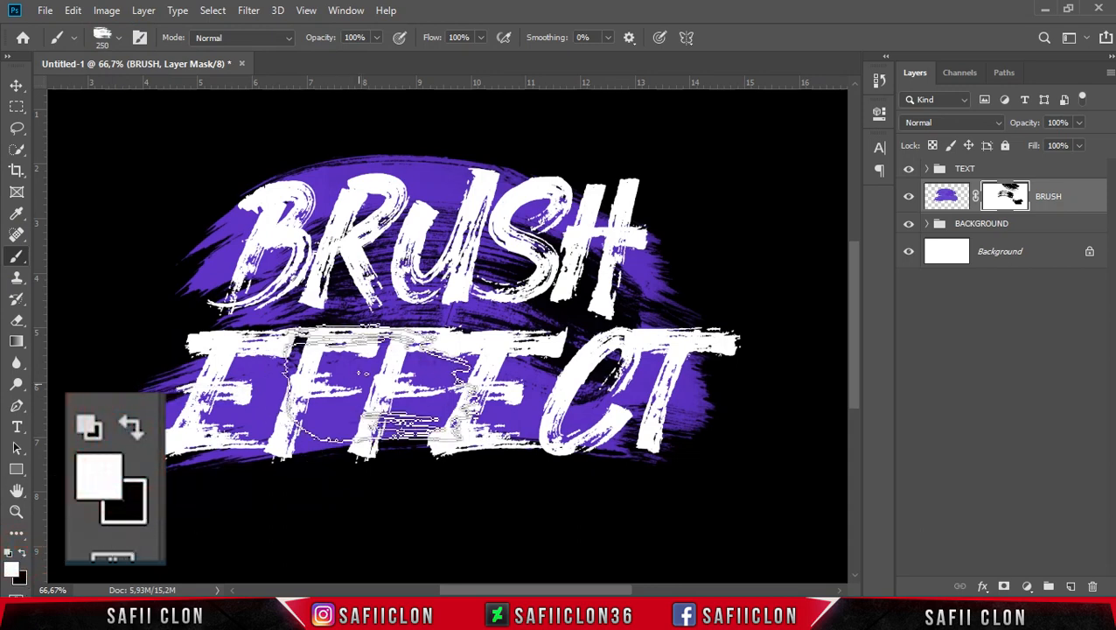
key("bracketright")
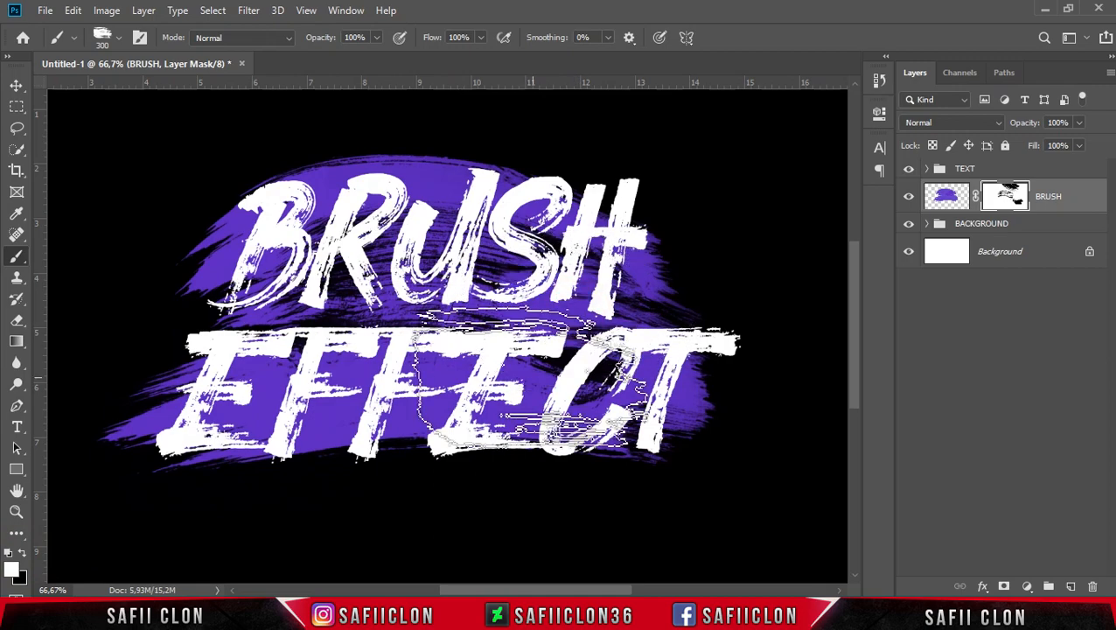
left_click(102, 38)
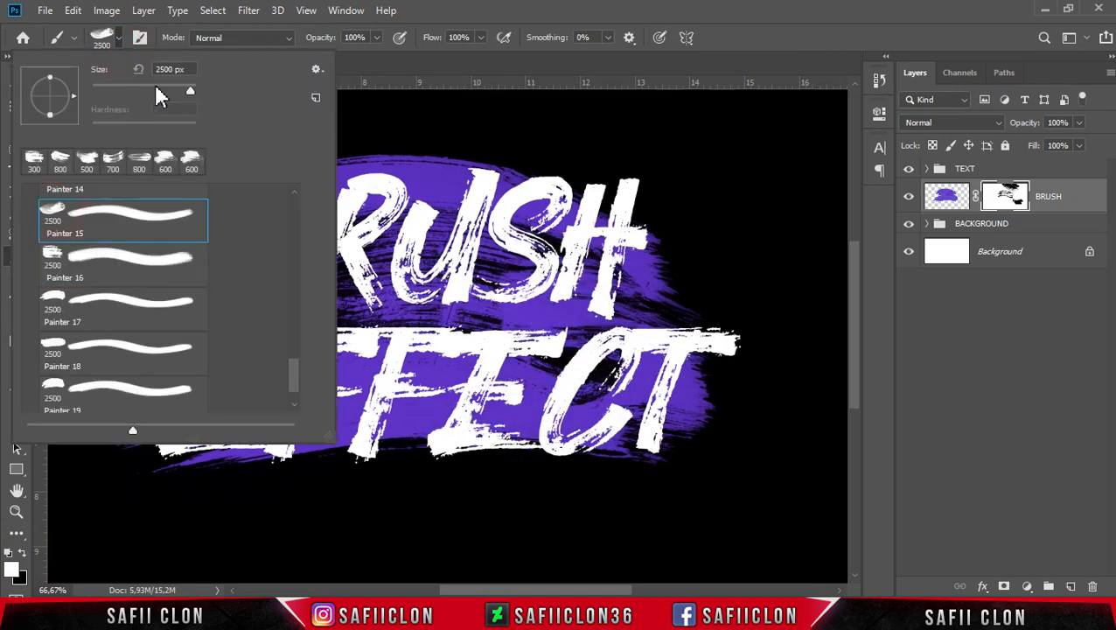
key("Escape")
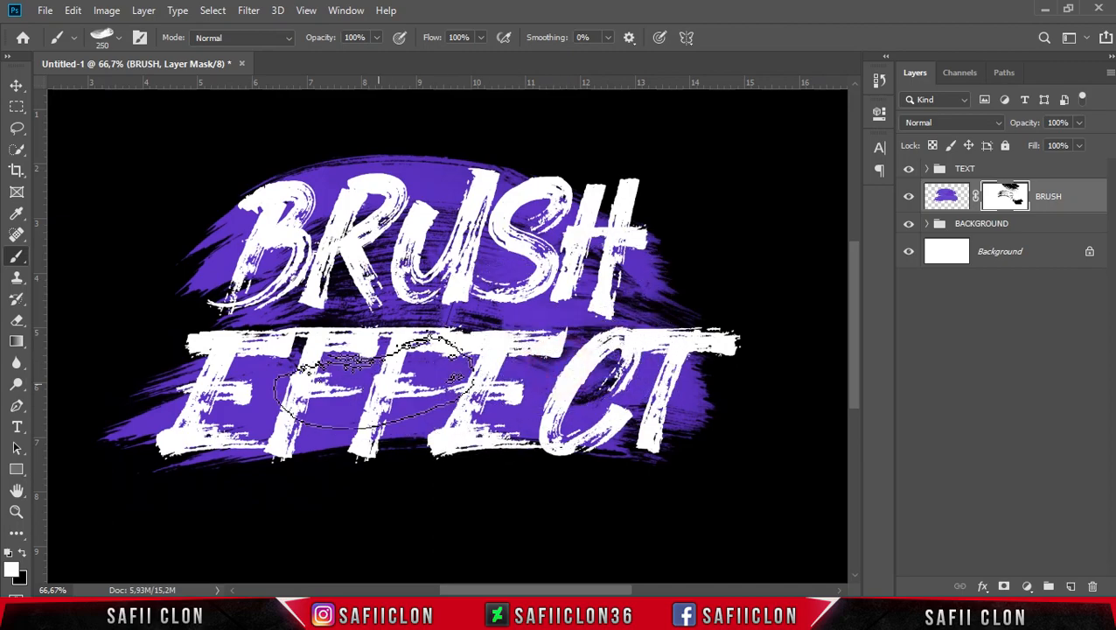
Step: Stamp white on the mask with the Painter 6 brush at 400 px between the words, then reduce its size to 200 px for smaller touch-ups
left_click(114, 37)
left_click_drag(299, 349, 298, 296)
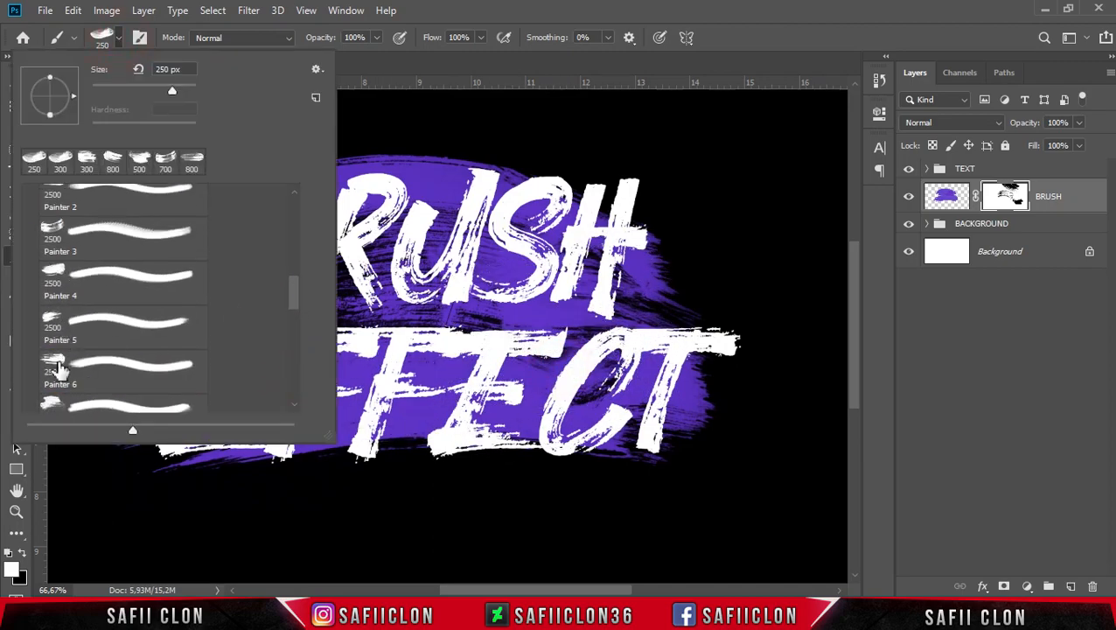
left_click(121, 38)
key("bracketleft")
key("bracketleft")
key("bracketleft")
key("bracketleft")
key("bracketleft")
key("bracketleft")
key("bracketleft")
key("bracketleft")
key("bracketleft")
key("bracketleft")
key("bracketleft")
key("bracketleft")
left_click(341, 332)
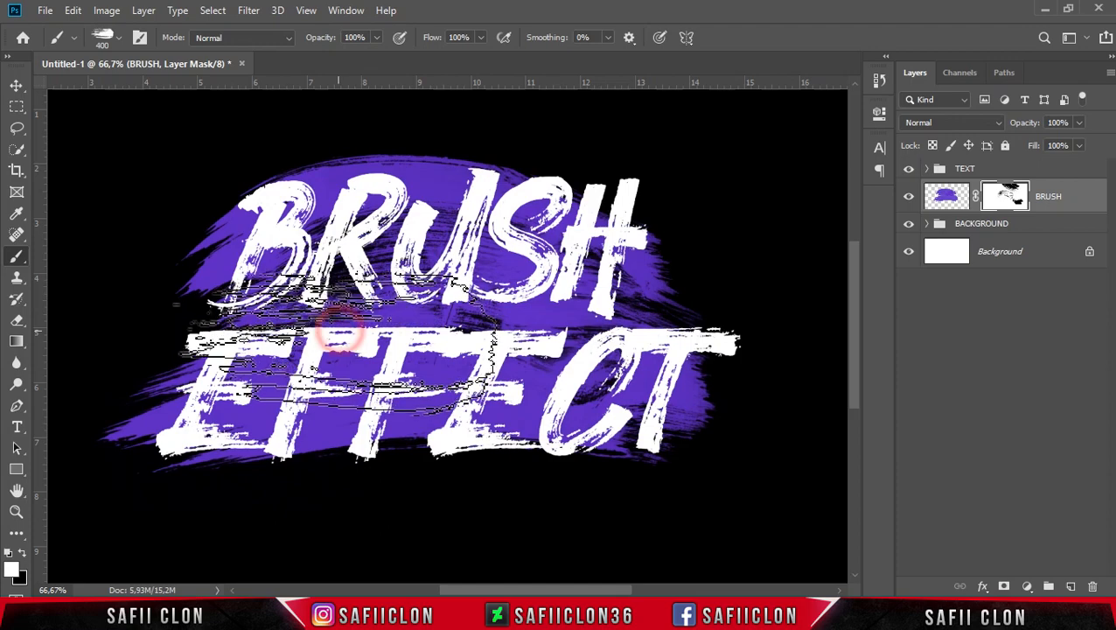
key("bracketleft")
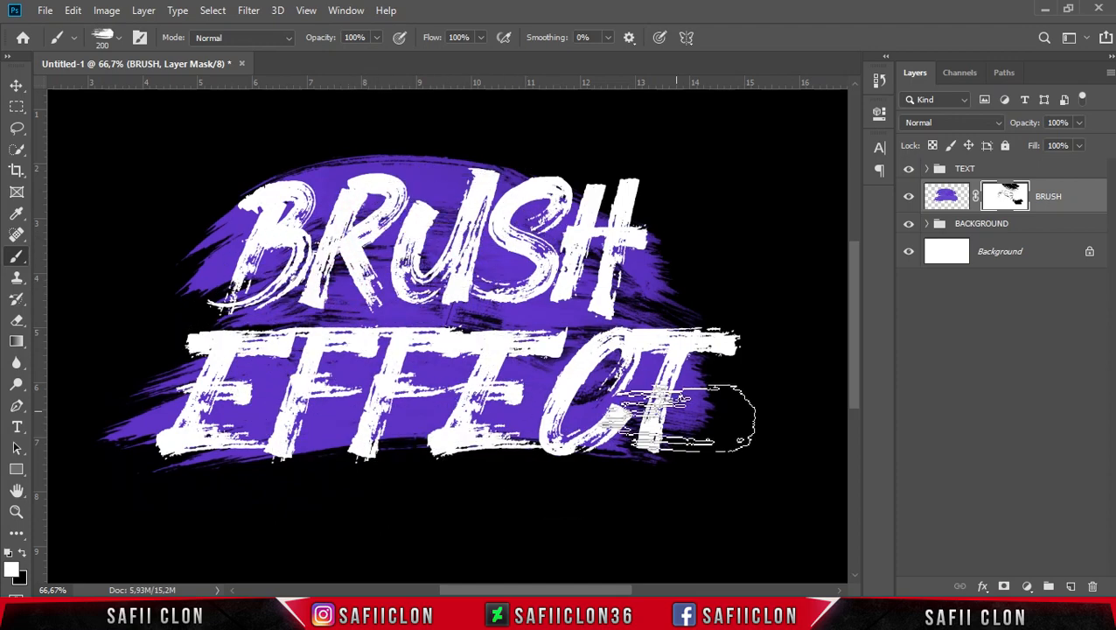
left_click(909, 200)
key("ctrl+minus")
key("ctrl+minus")
key("ctrl+plus")
key("ctrl+plus")
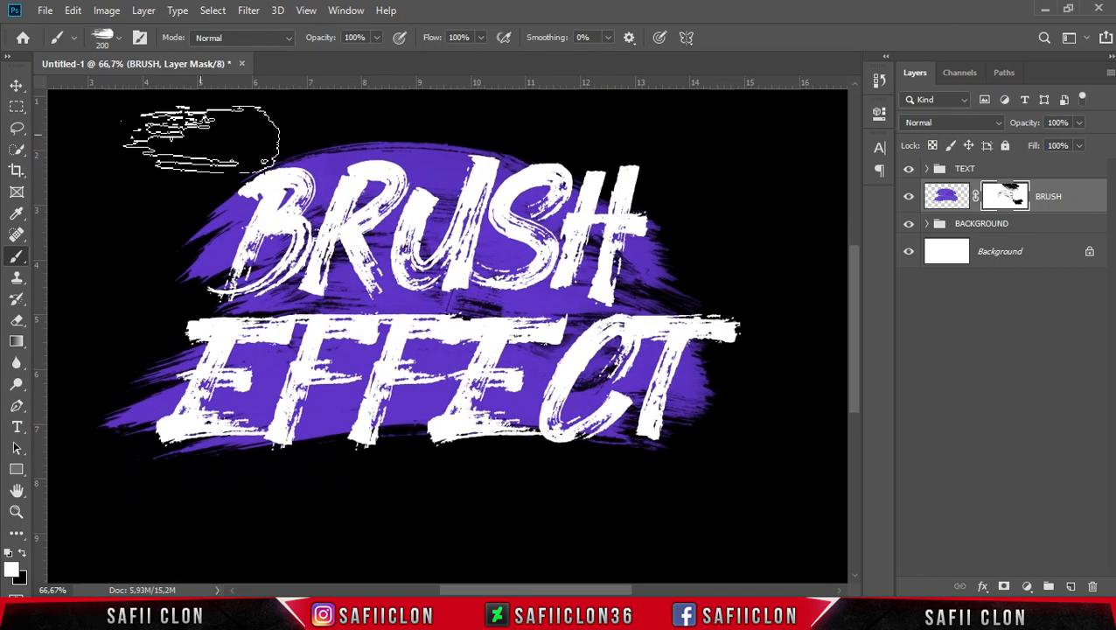
Step: Choose the Kyle's Spatter Brushes - Pressure Control brush from Special Effects Brushes and set its size to 158 px
left_click(121, 38)
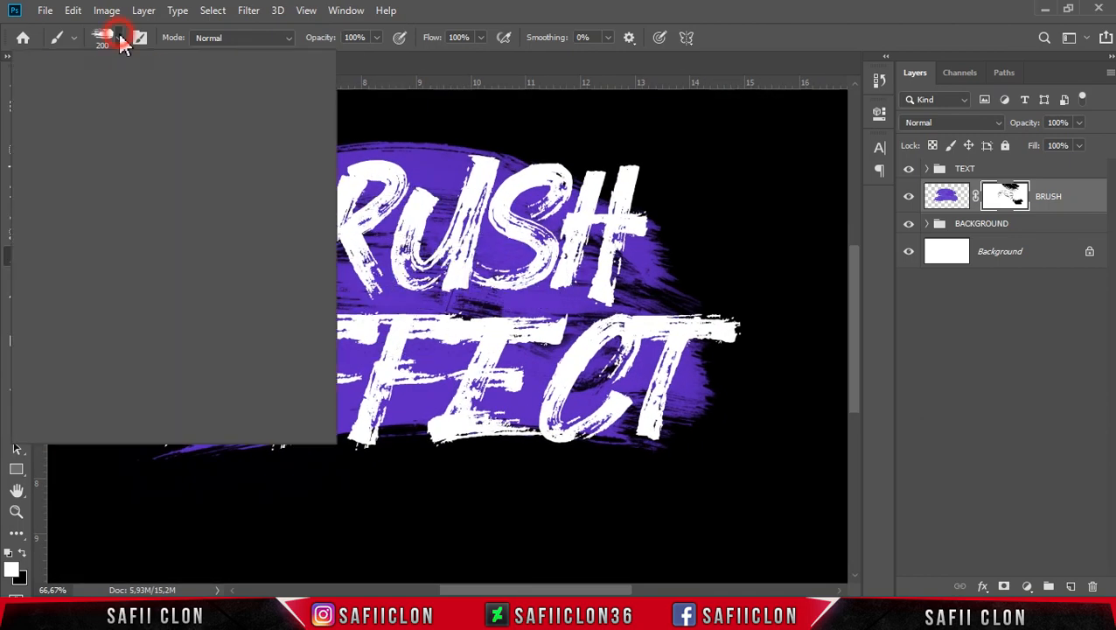
left_click_drag(294, 293, 294, 275)
scroll(301, 261, "down", 2)
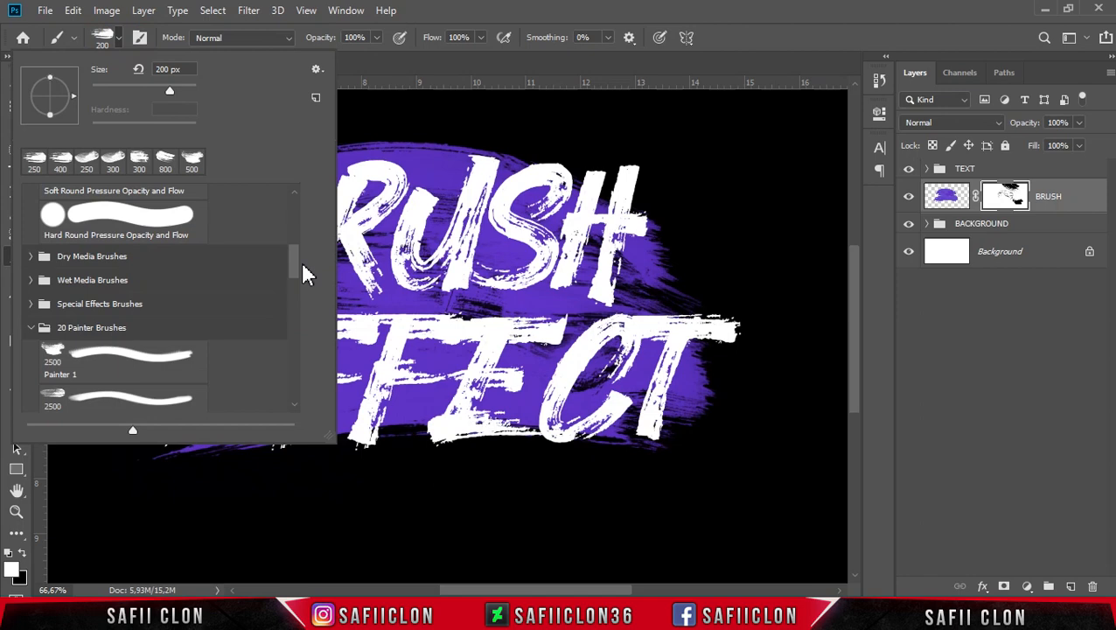
left_click(30, 305)
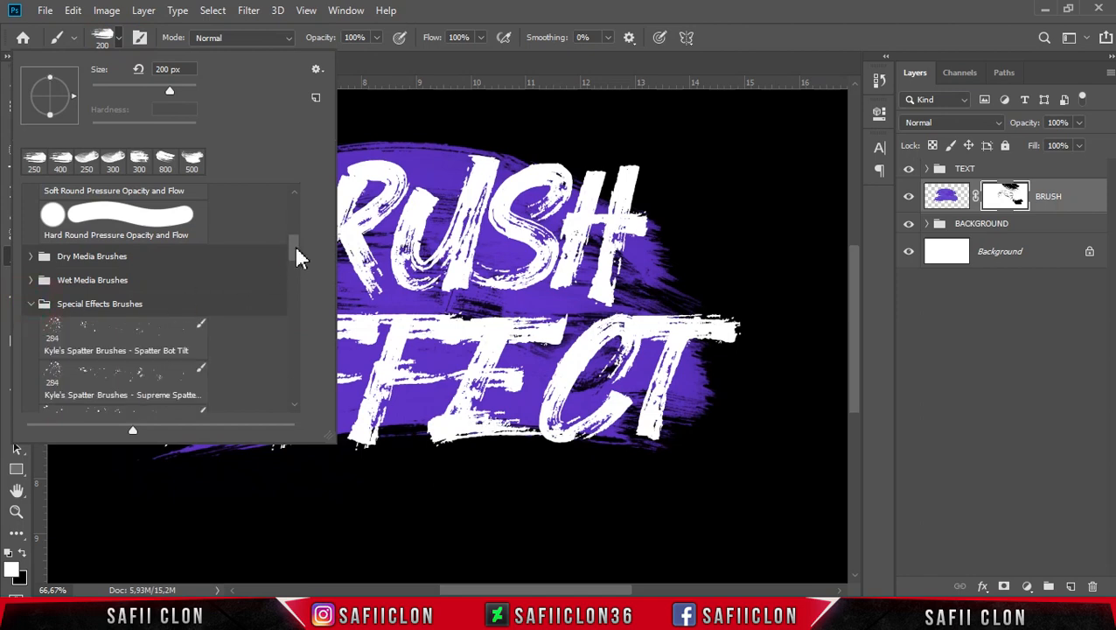
scroll(293, 253, "down", 4)
left_click(59, 281)
left_click_drag(128, 91, 150, 92)
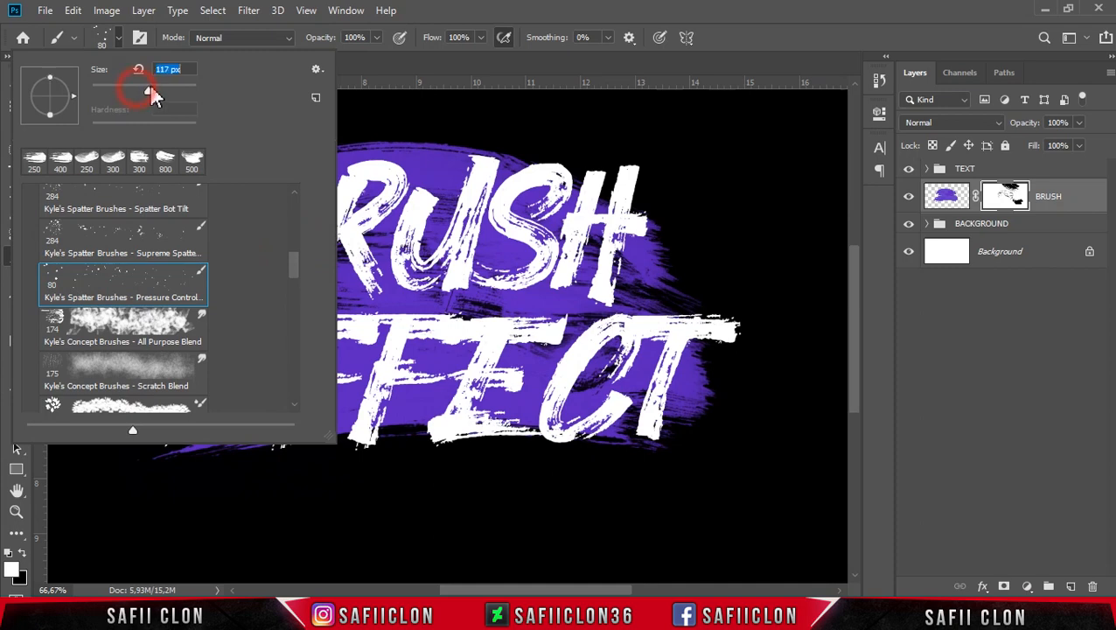
left_click(119, 37)
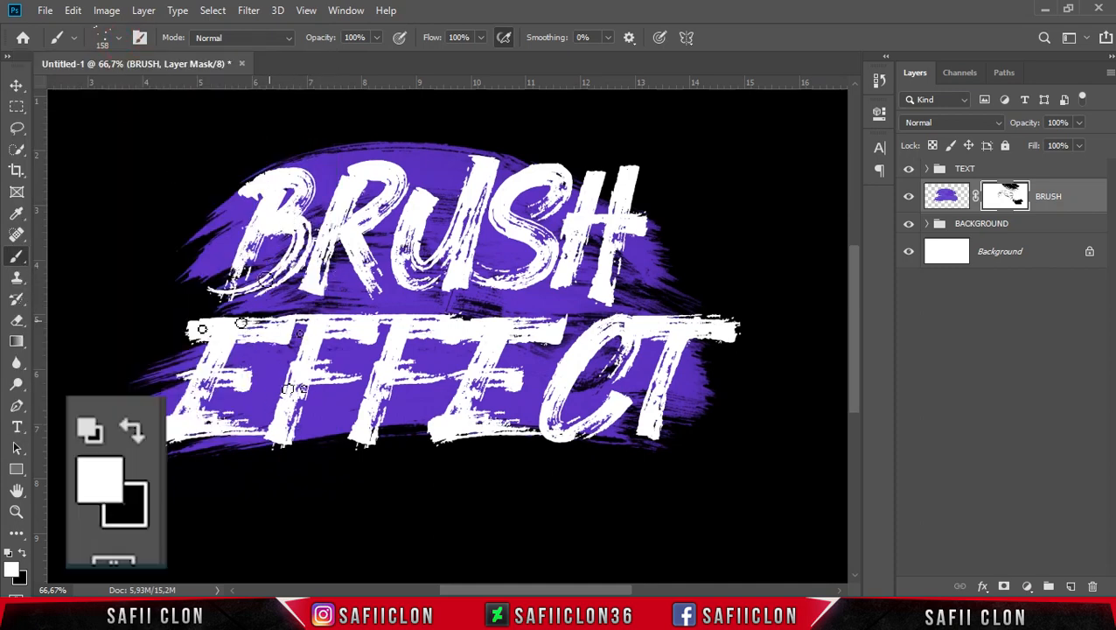
Step: Switch the foreground to black and stamp small splatters, starting at 150 px, across the purple strokes on the BRUSH layer mask
left_click(22, 543)
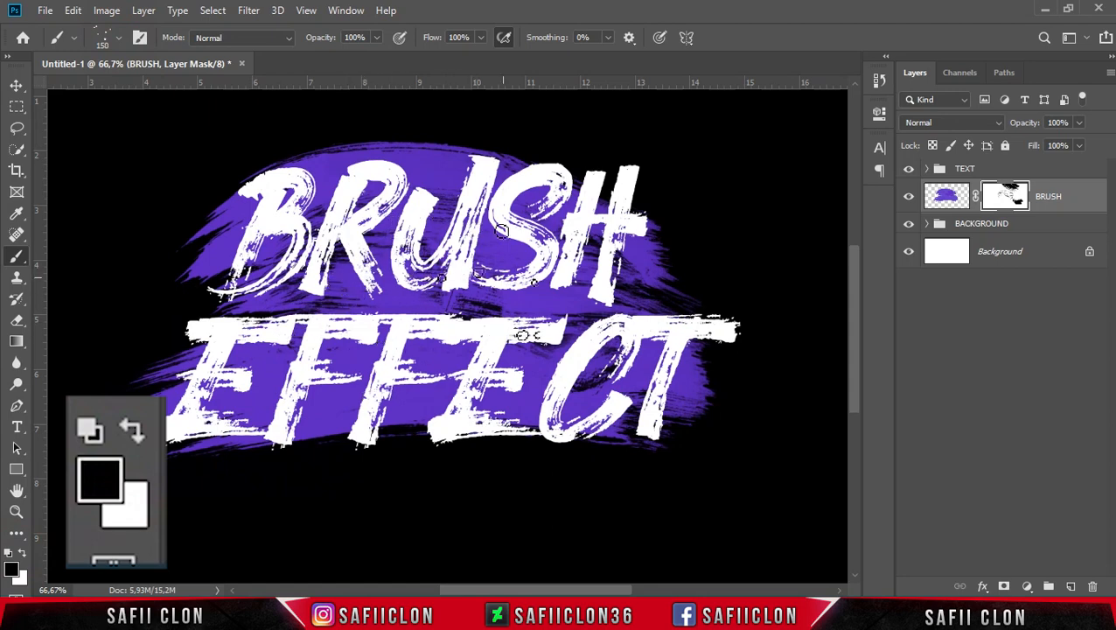
left_click(516, 279)
key("bracketright")
left_click(367, 313)
key("bracketleft")
left_click(376, 346)
left_click(311, 328)
left_click(389, 175)
left_click(472, 289)
Step: Enlarge the spatter brush to 500 px and stamp larger black splatters on the mask between the two words
key("bracketright")
key("bracketright")
key("bracketright")
key("bracketright")
key("bracketright")
key("bracketright")
key("bracketright")
left_click(442, 282)
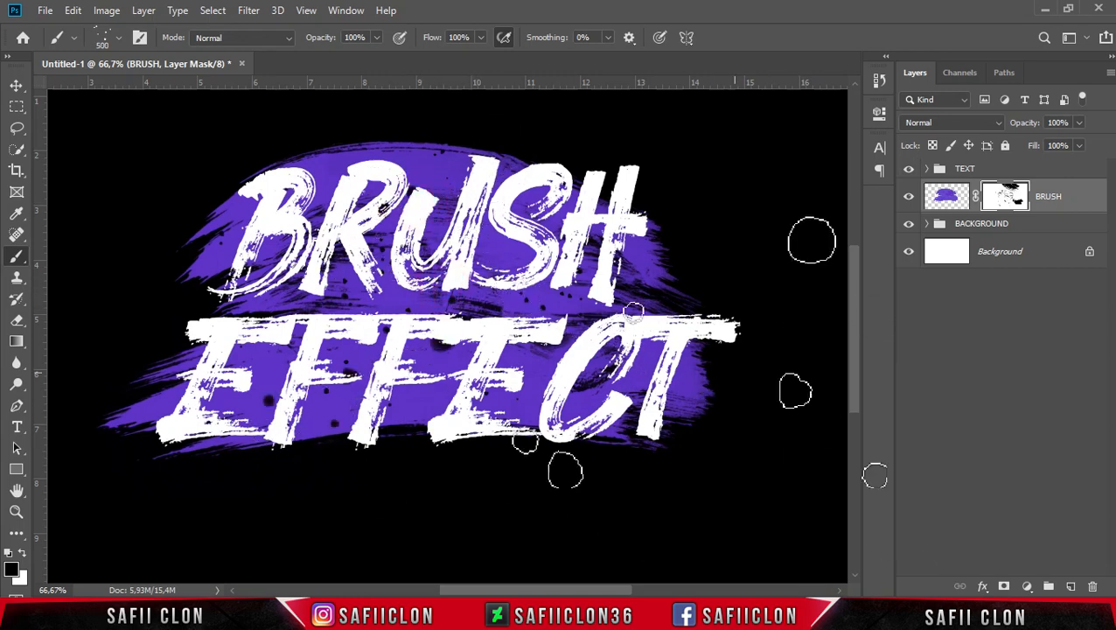
key("ctrl+minus")
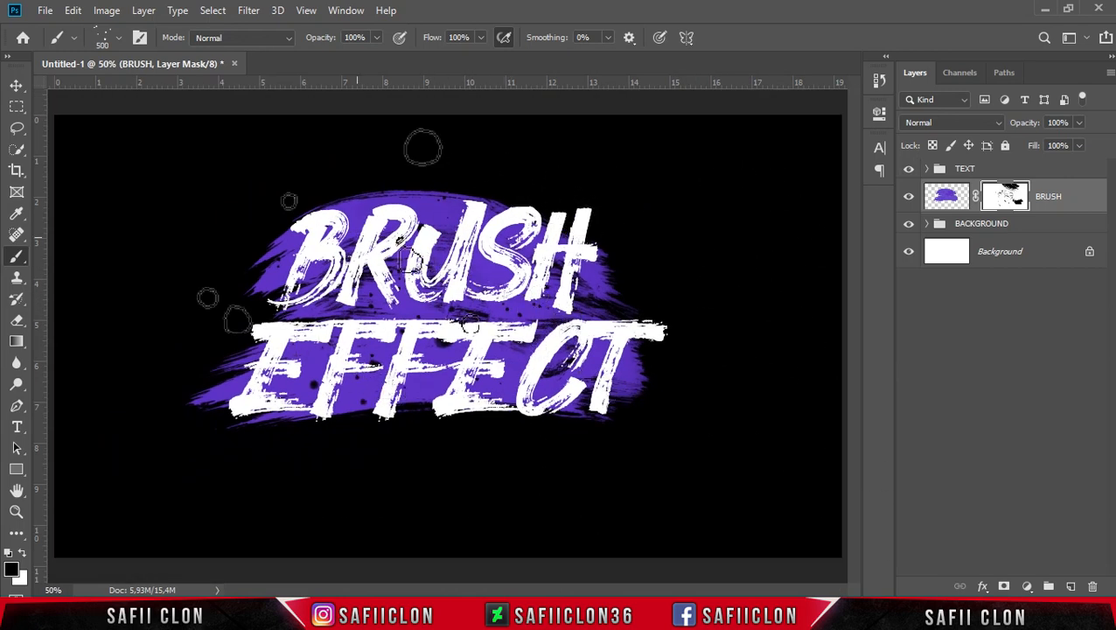
Step: Switch to the Move tool, expand the TEXT group and hide text layer 2
left_click(16, 85)
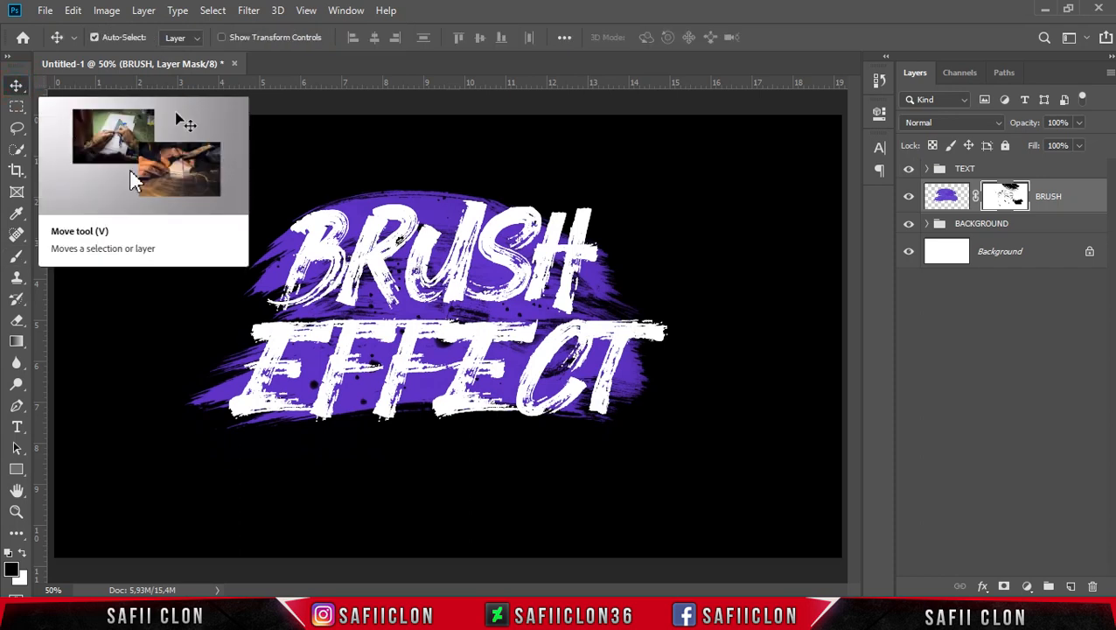
left_click(1009, 174)
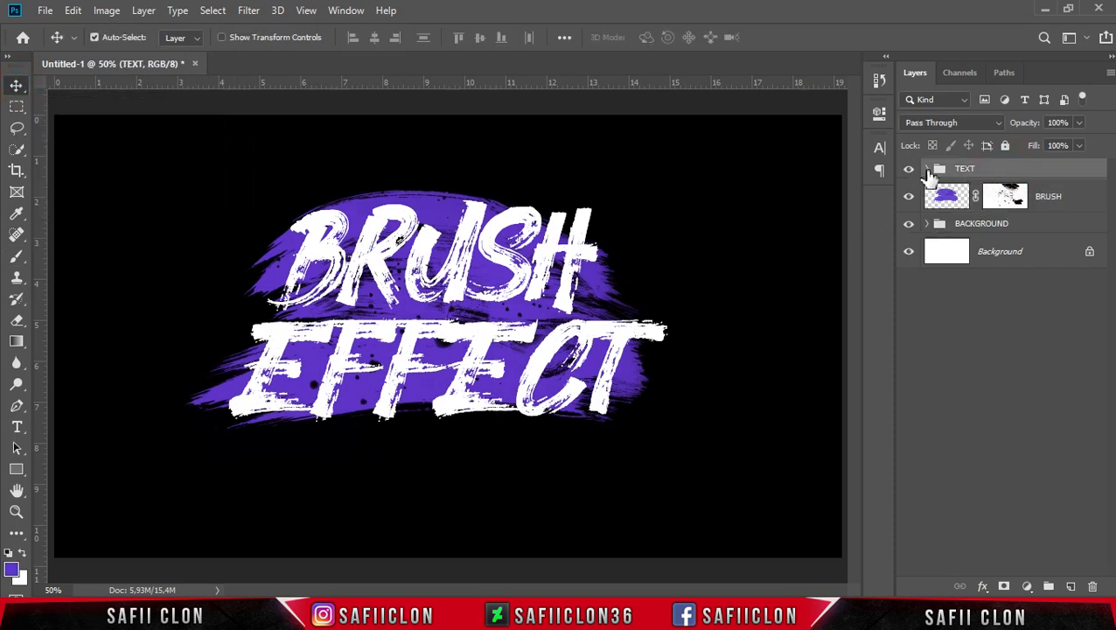
left_click(927, 169)
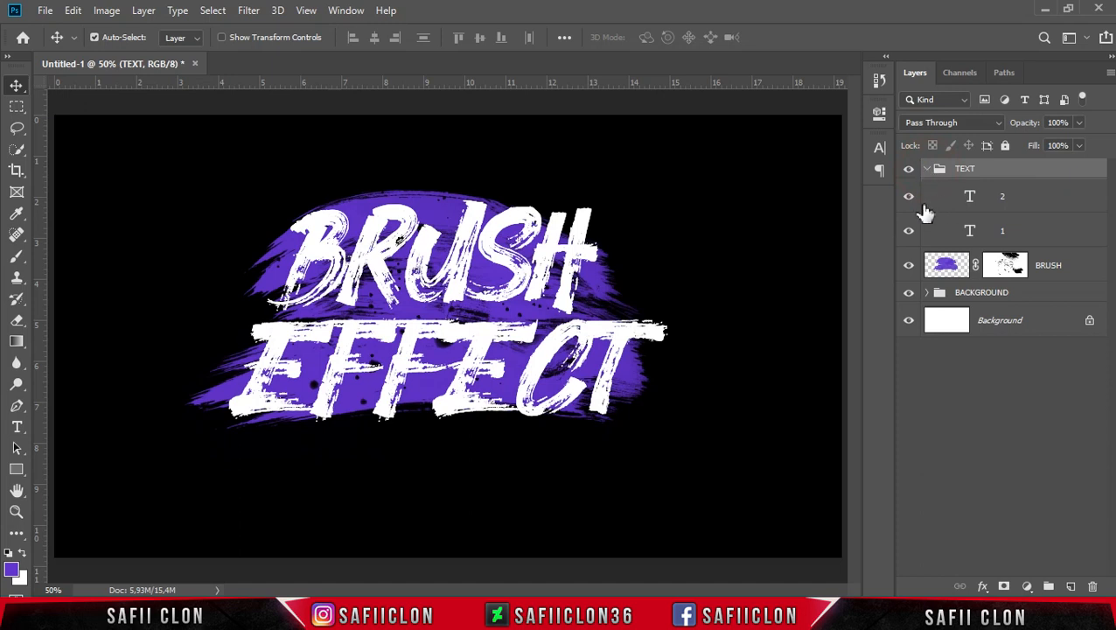
left_click(909, 200)
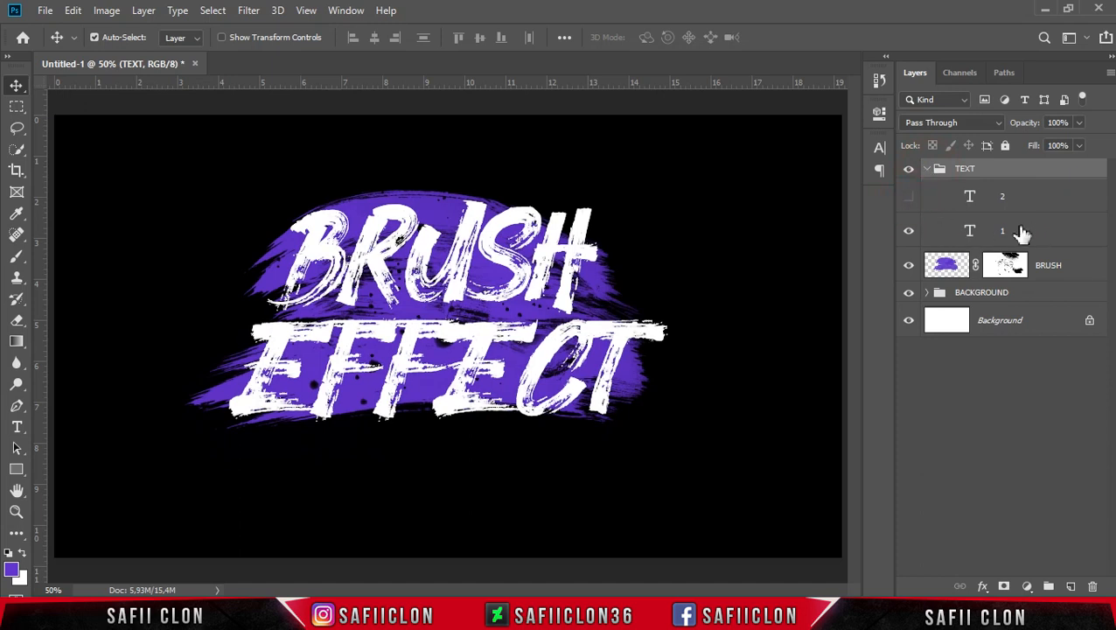
Step: Add a Color Overlay to text layer 1 with Normal blend mode, colour 5e26c6 and 100% opacity
left_click(1023, 233)
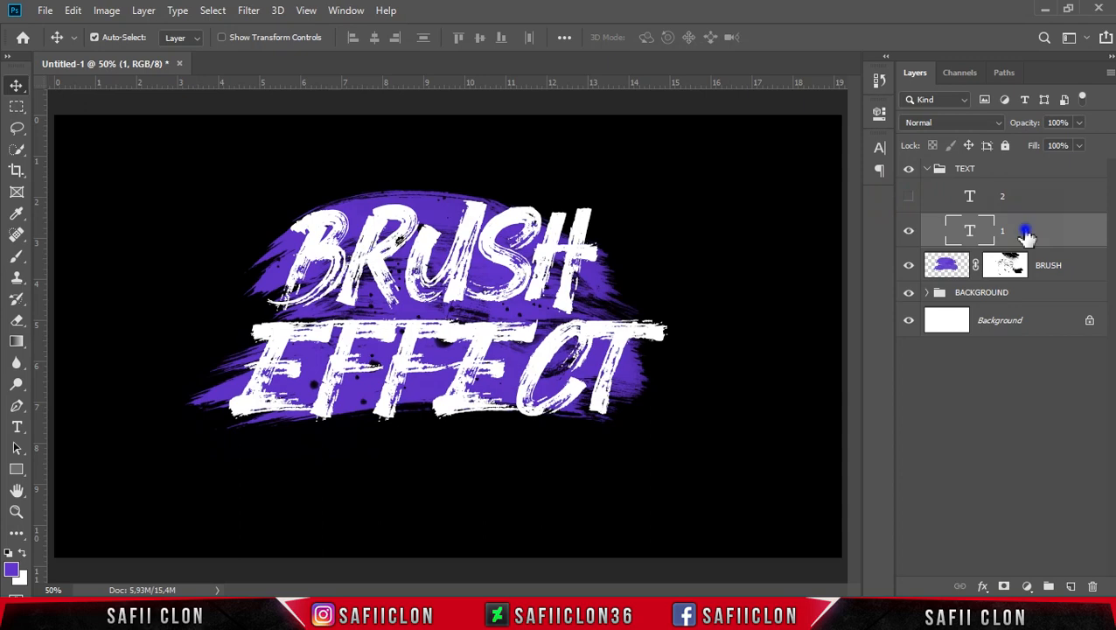
right_click(1026, 234)
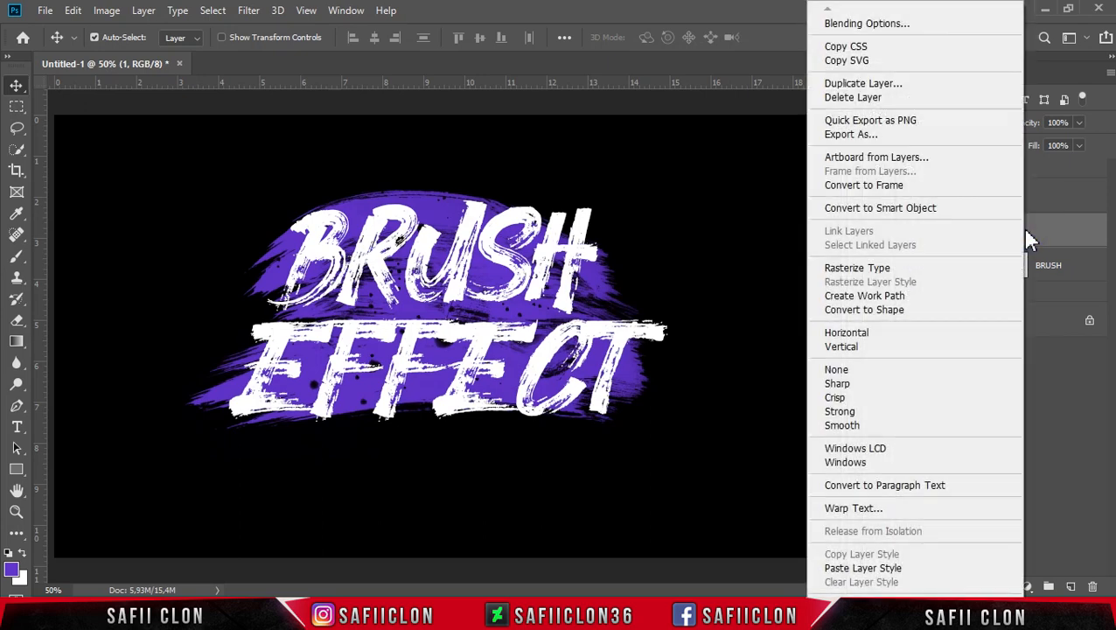
left_click(852, 27)
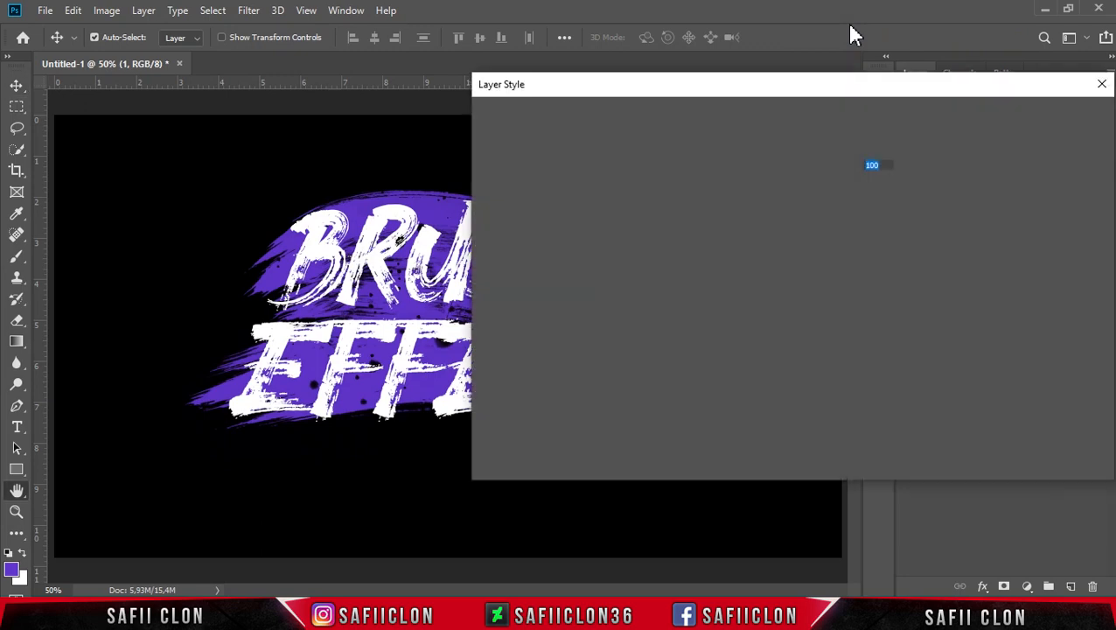
left_click_drag(686, 95, 745, 149)
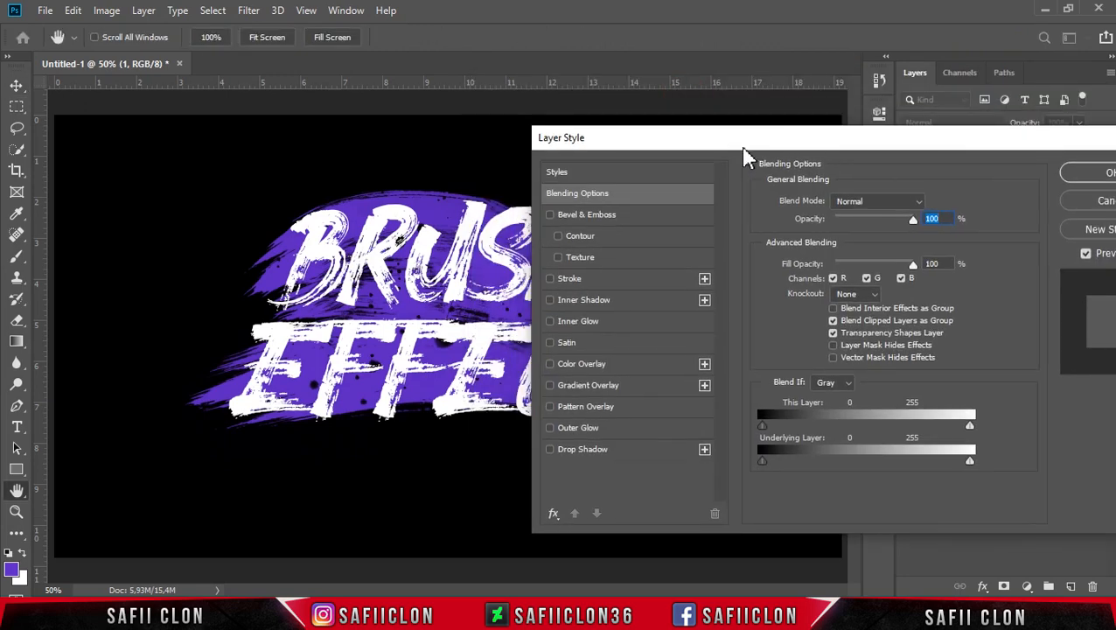
key("ctrl+plus")
mouse_move(630, 591)
left_mouse_down()
mouse_move(660, 590)
mouse_move(651, 592)
left_mouse_up()
left_click_drag(723, 144, 777, 140)
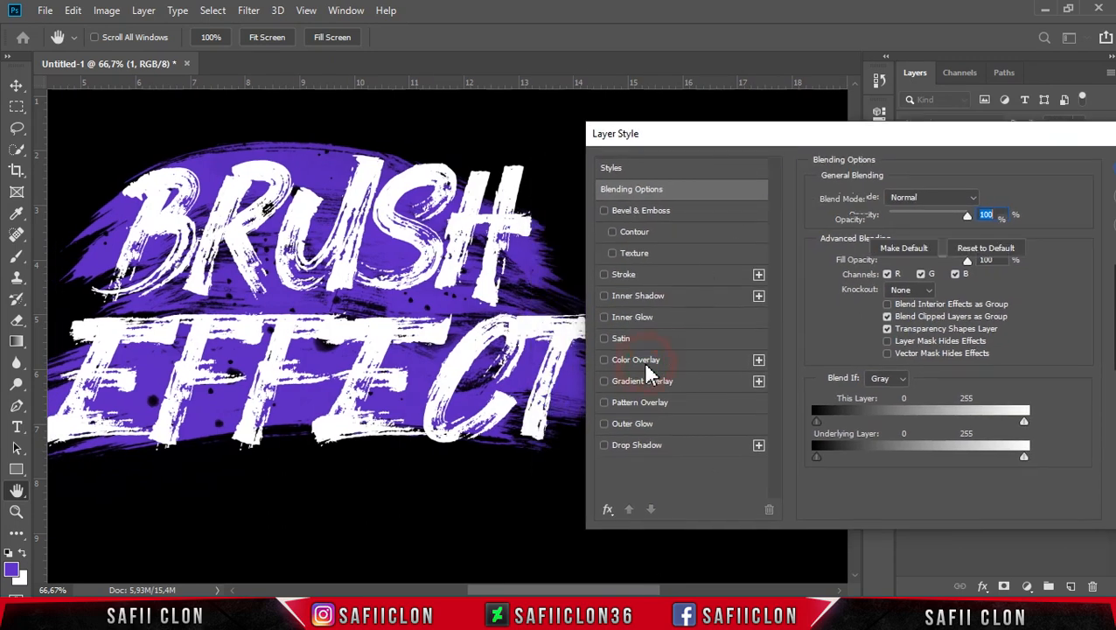
left_click(645, 361)
left_click(943, 203)
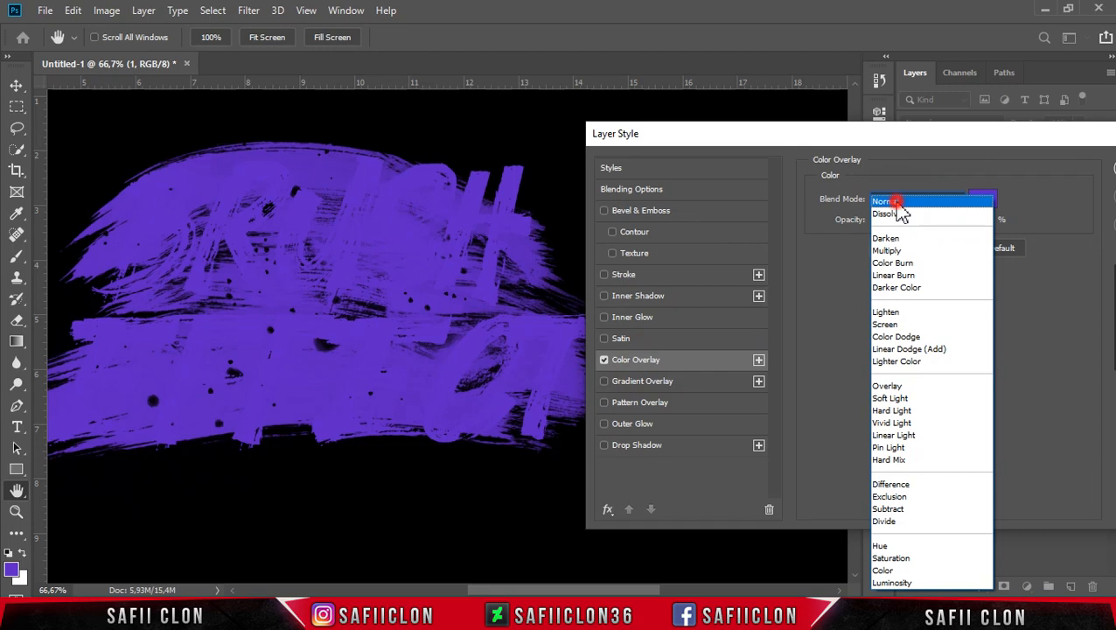
left_click(905, 211)
left_click(986, 201)
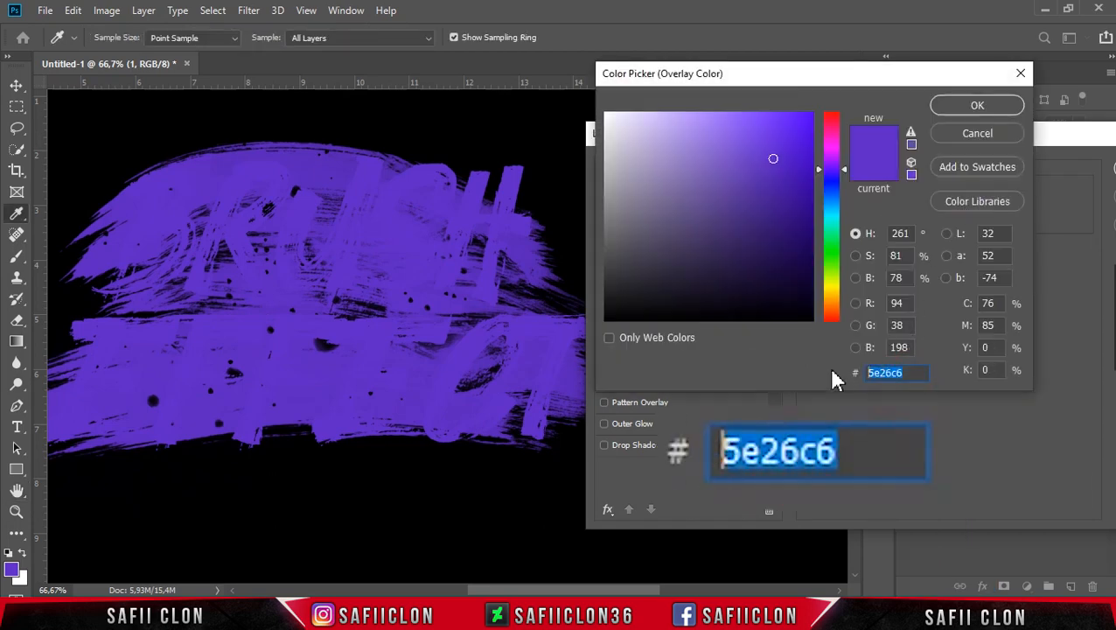
type("5e26c6")
left_click(973, 106)
left_click(945, 220)
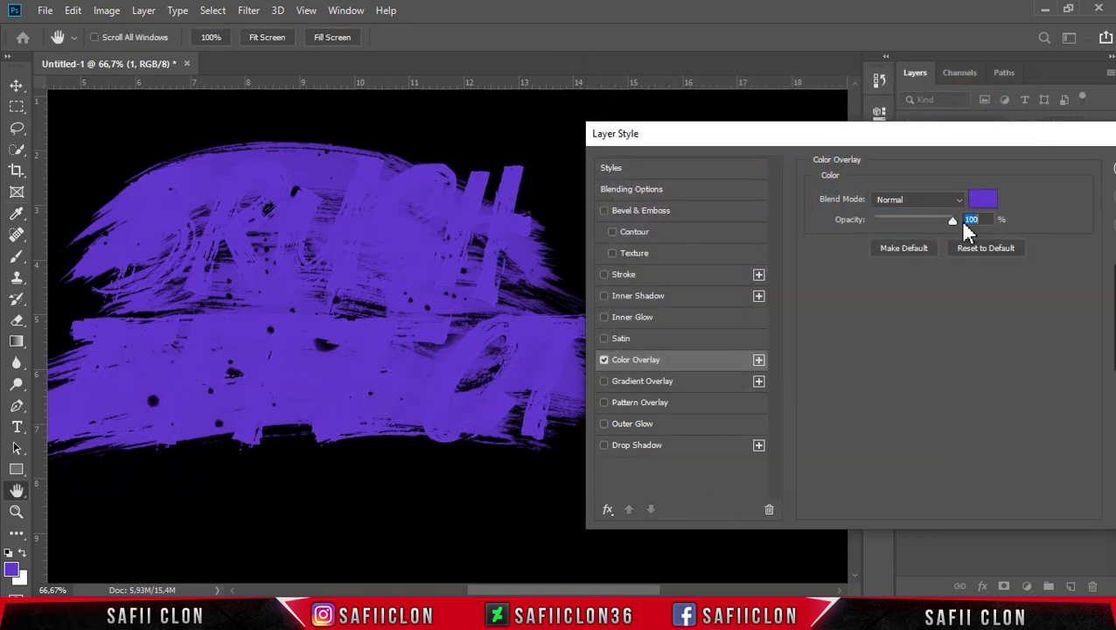
Step: Add a black Multiply drop shadow to text layer 1 with 48% opacity, 38 px distance, 13 px size and 14% noise
left_click(667, 448)
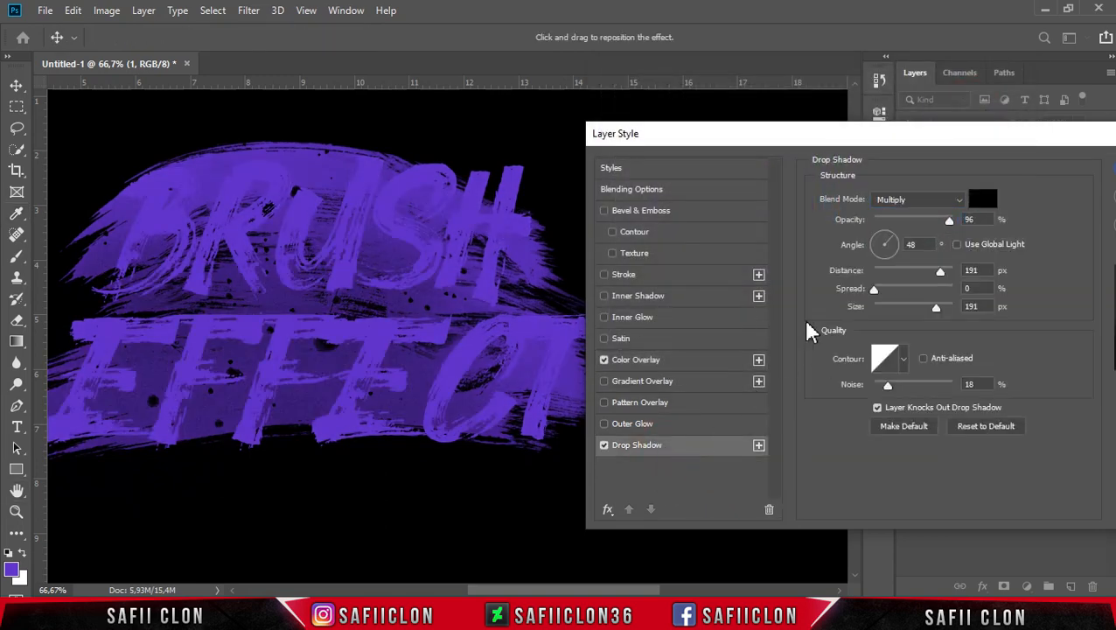
left_click(940, 204)
left_click(892, 252)
left_click(987, 201)
left_click_drag(679, 193, 589, 327)
left_click(976, 109)
left_click_drag(926, 274, 885, 310)
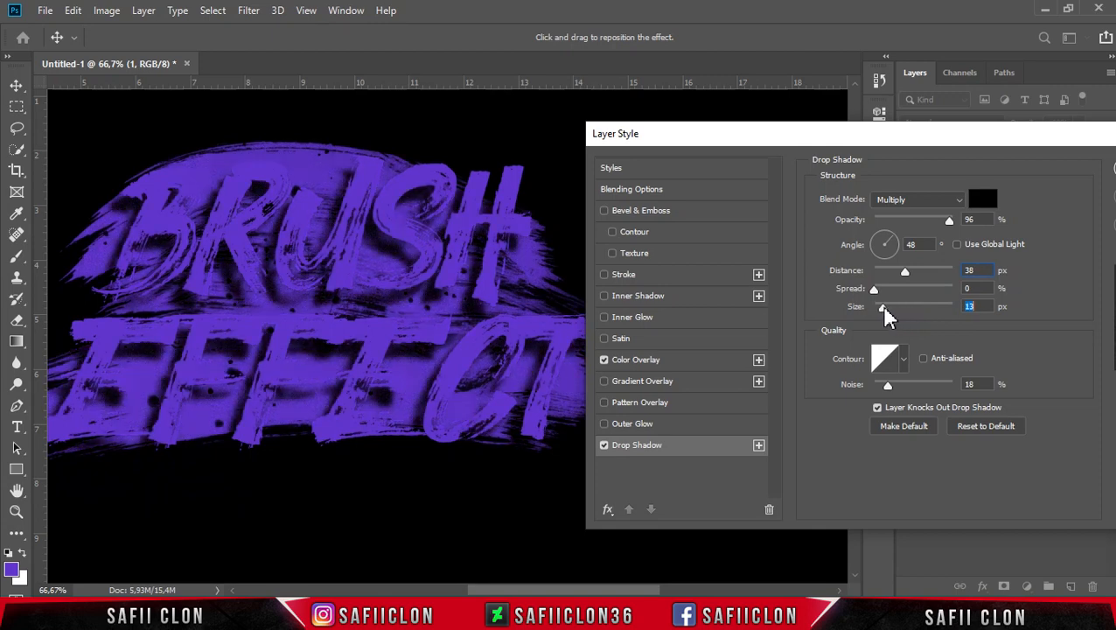
left_click_drag(950, 220, 914, 228)
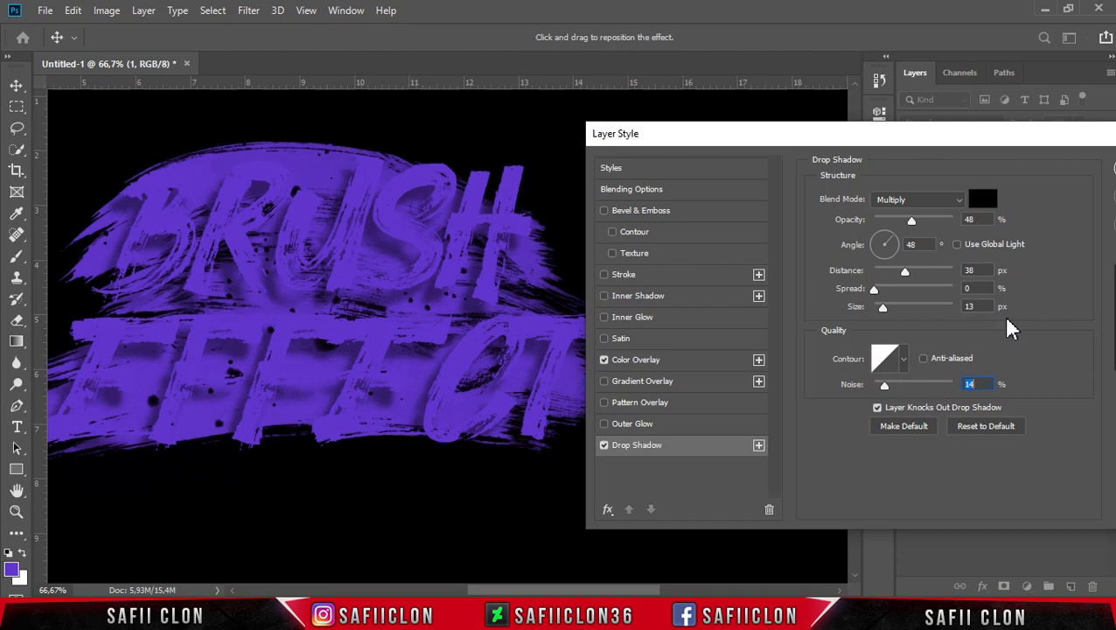
Step: Set the drop shadow's angle to 45° and distance to 31 px, and apply the layer style
left_click_drag(901, 279, 902, 279)
left_click(896, 243)
left_click(897, 244)
left_click(896, 235)
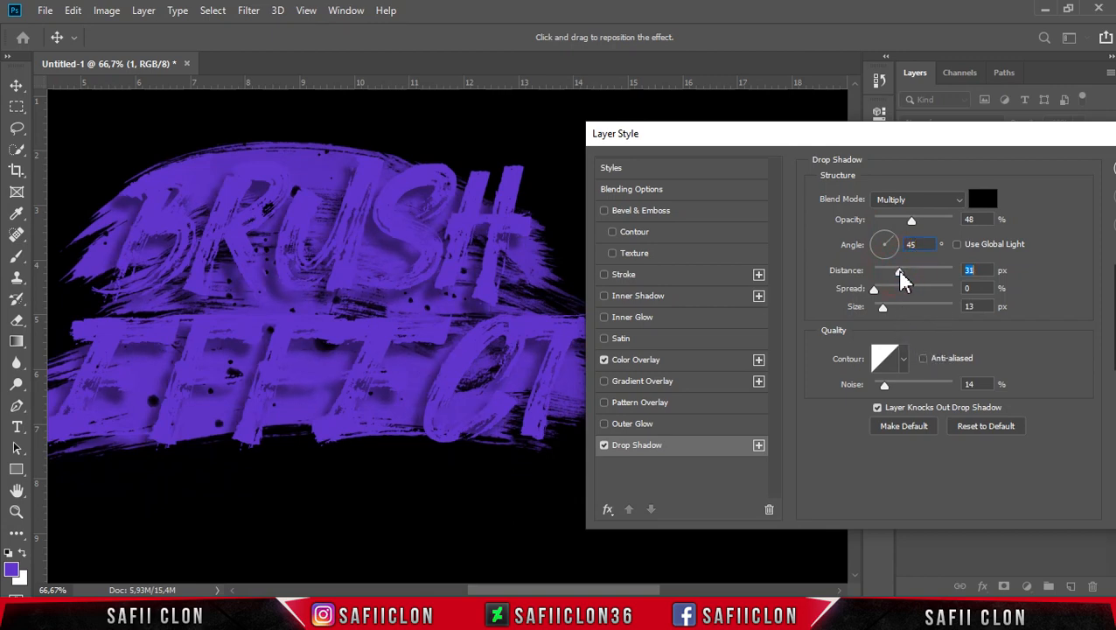
left_click_drag(1008, 132, 847, 120)
left_click(1000, 161)
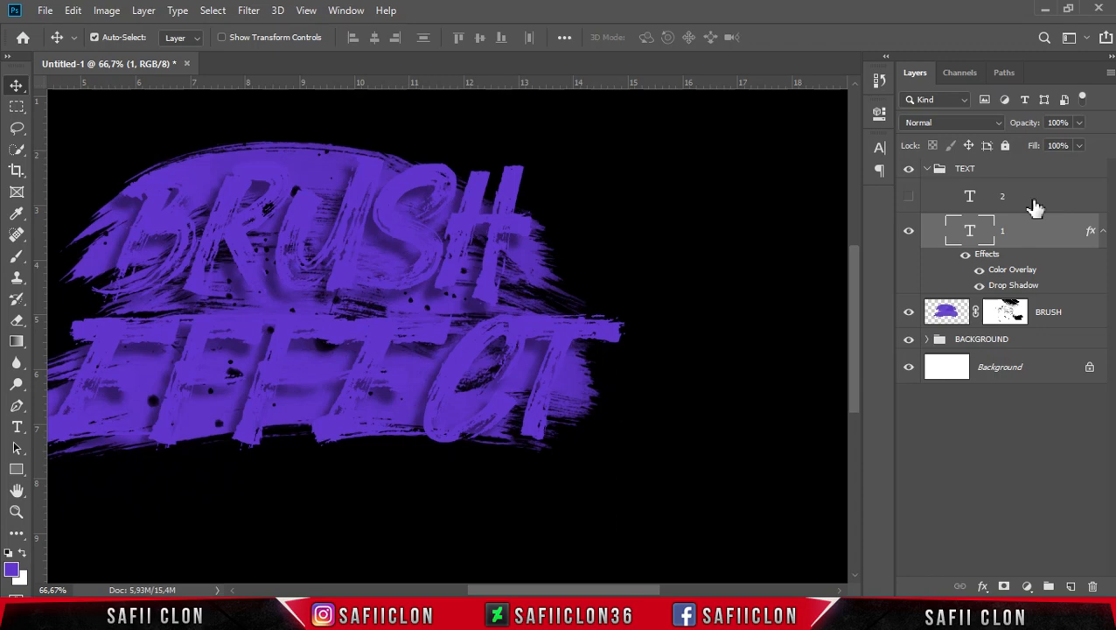
Step: Show text layer 2 again and open its blending options, keeping the lettering in view
left_click(1035, 207)
left_click(910, 198)
right_click(1043, 196)
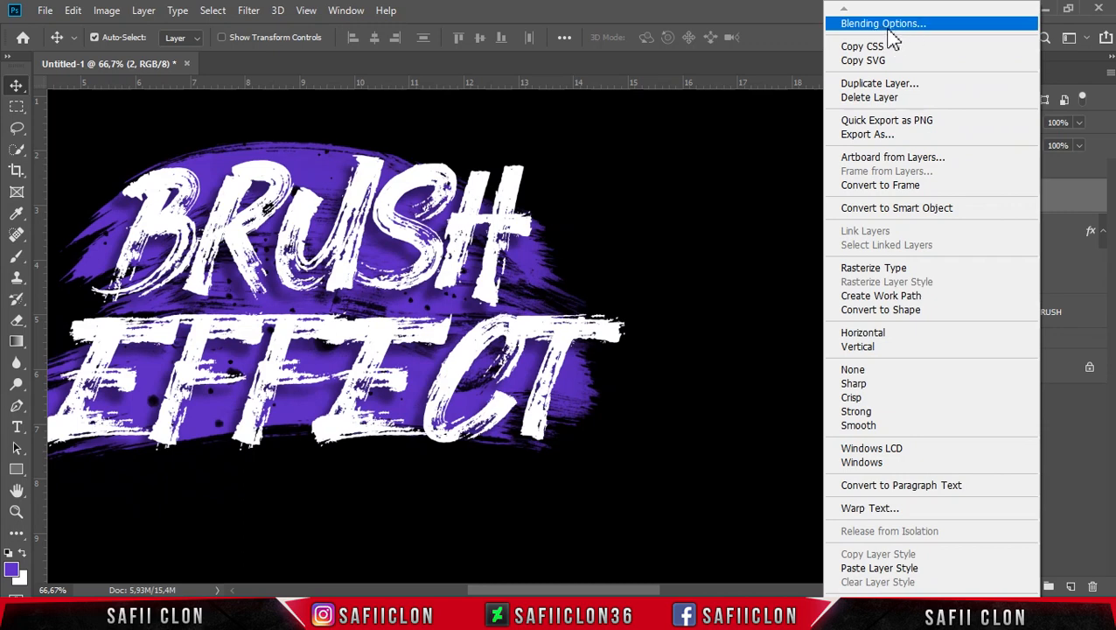
left_click(885, 28)
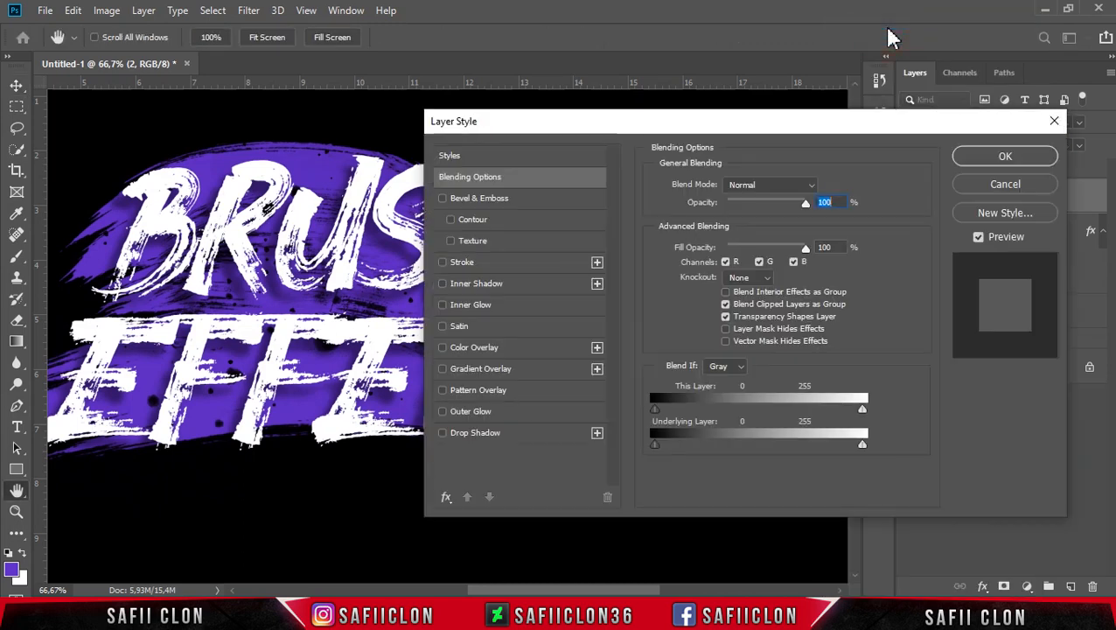
left_click_drag(620, 132, 753, 138)
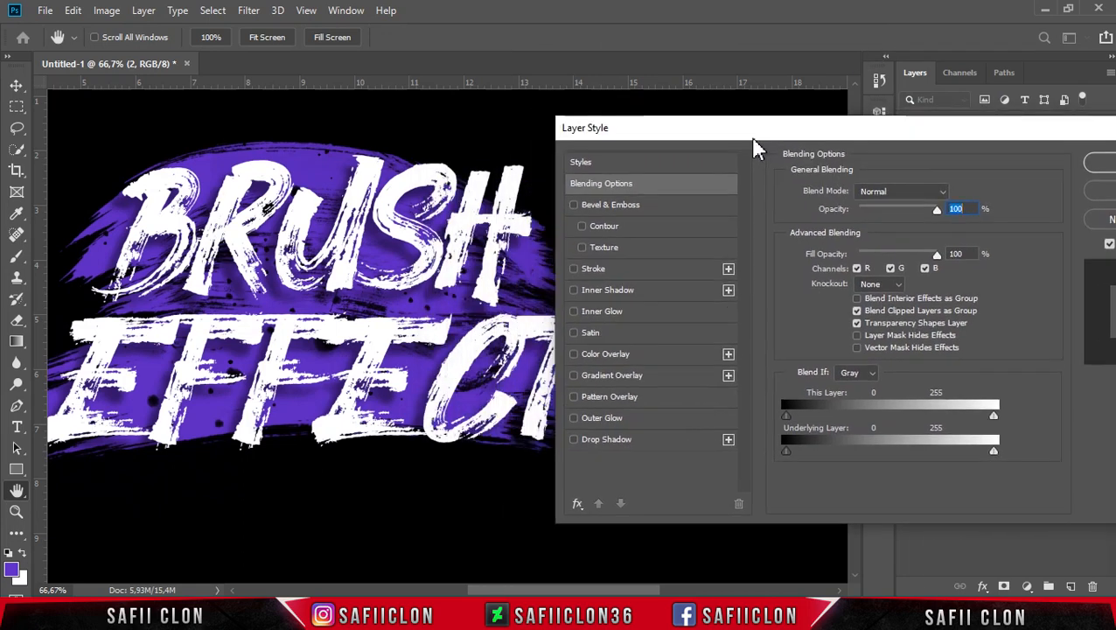
Step: Add a Bevel & Emboss to text layer 2 with Inner Bevel style, Smooth technique and 105% depth
left_click(635, 207)
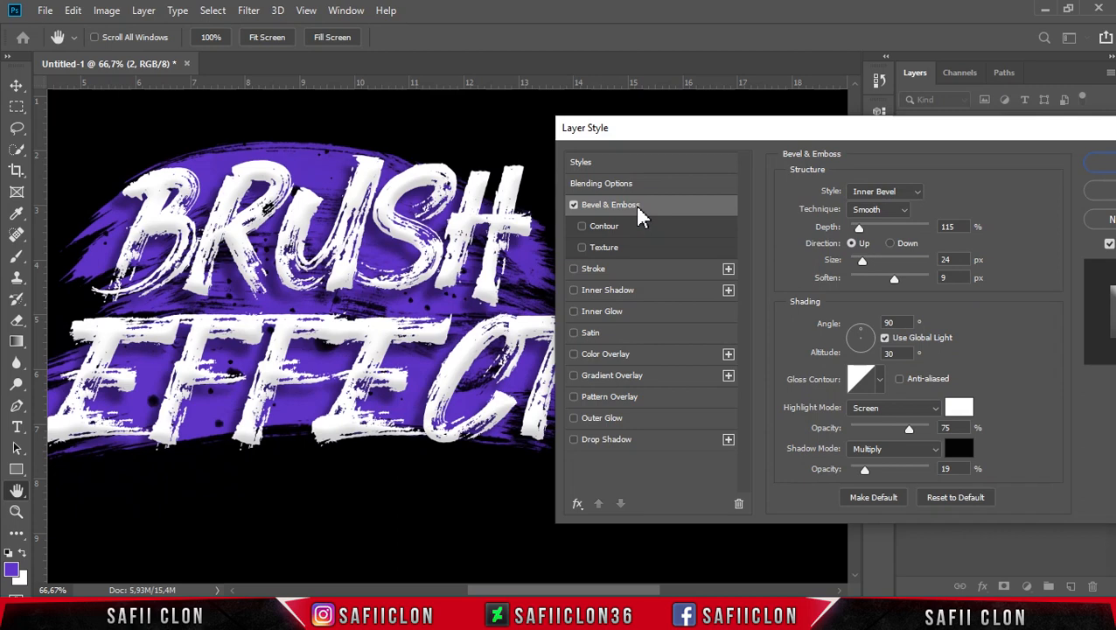
left_click(890, 193)
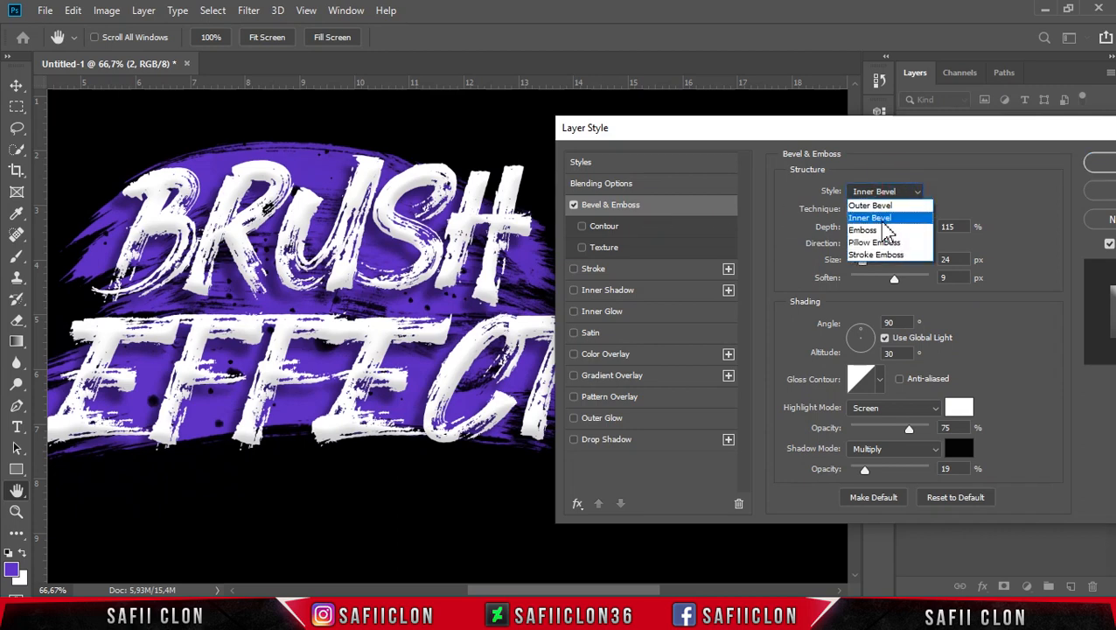
left_click(875, 217)
left_click(877, 210)
left_click(865, 224)
left_click_drag(864, 229, 857, 224)
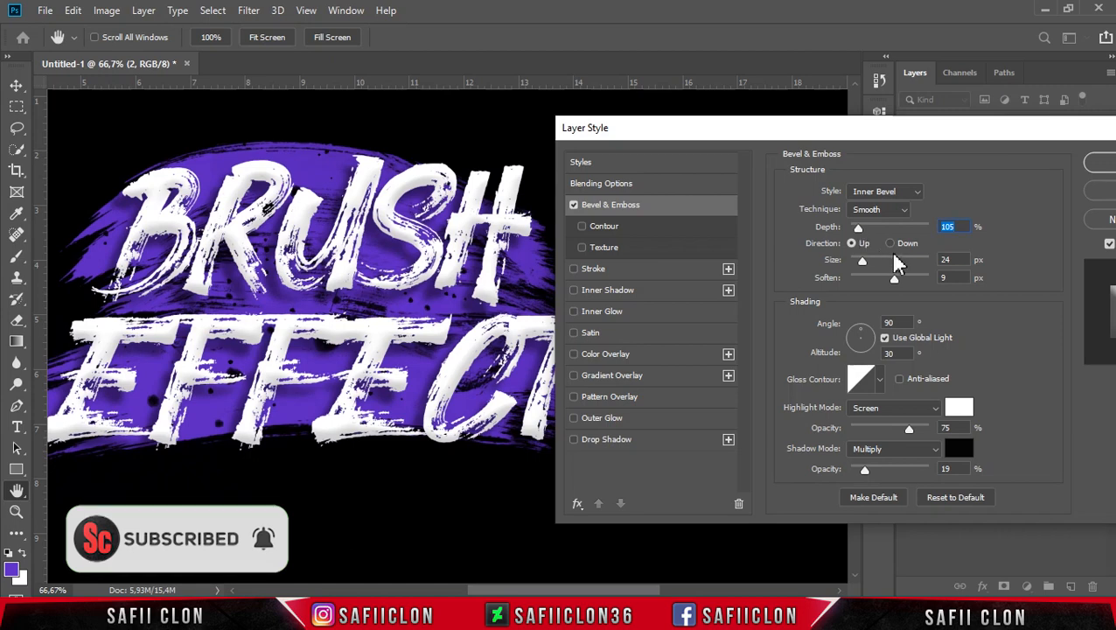
Step: Set the bevel's direction to Down, size to 8 px, soften to 0 px and shading angle to 56°
left_click(890, 244)
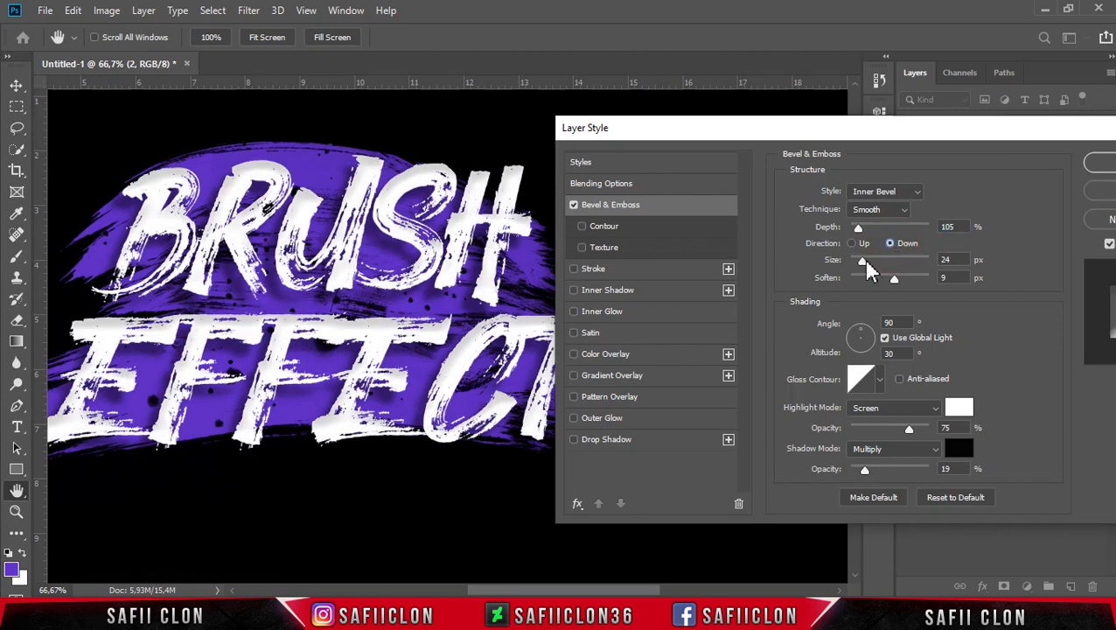
left_click_drag(891, 279, 857, 263)
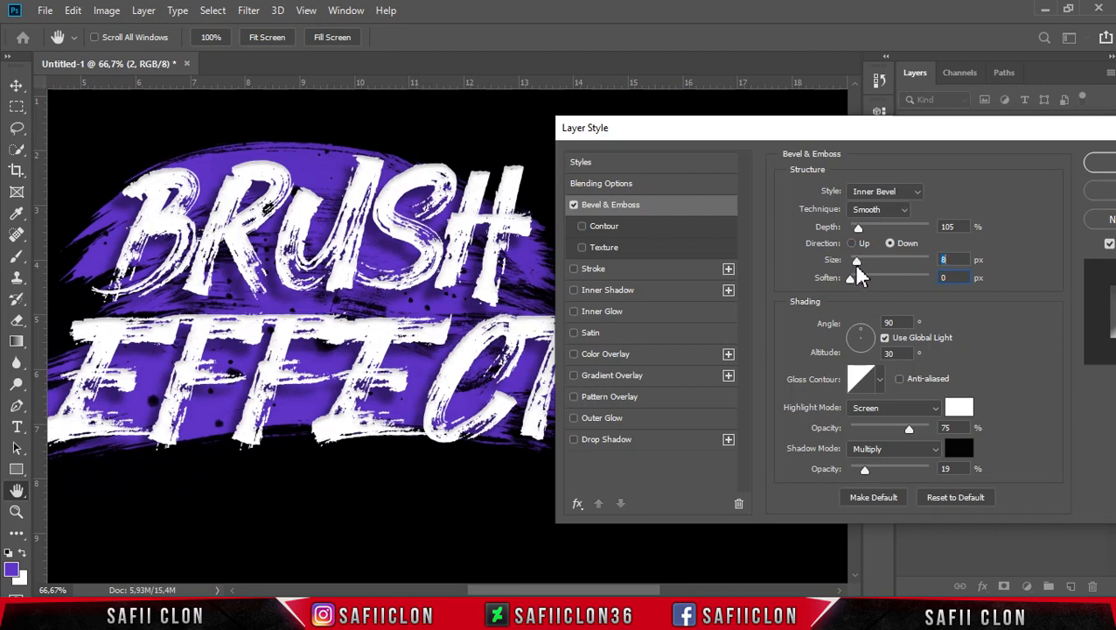
left_click(890, 322)
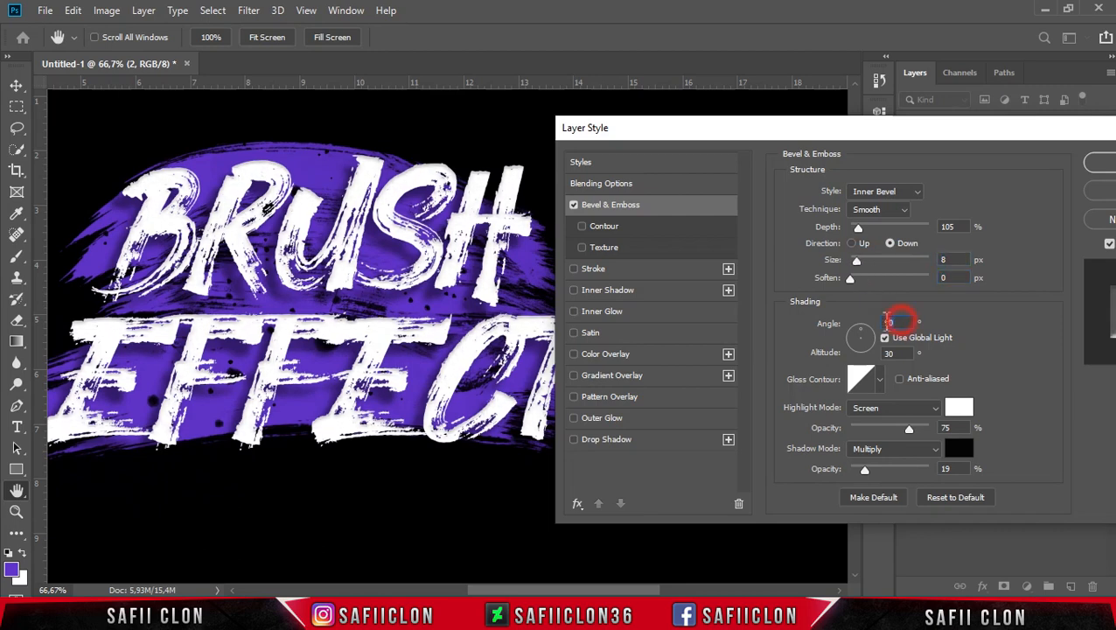
type("56")
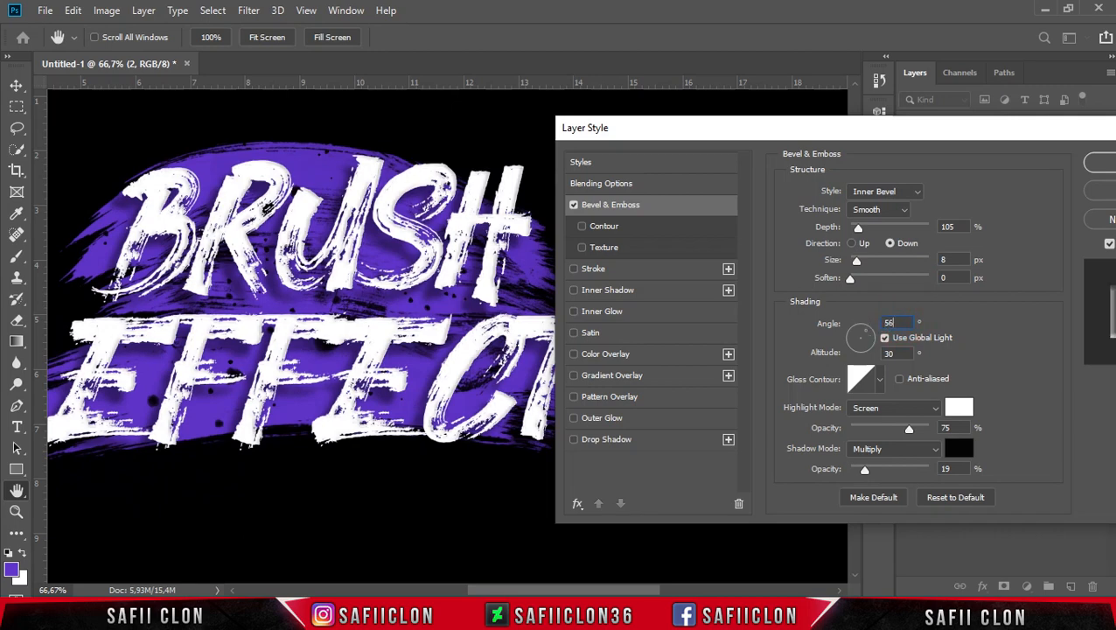
Step: Set the bevel's shading altitude to 30° and choose the linear gloss contour
left_click(899, 353)
type("30")
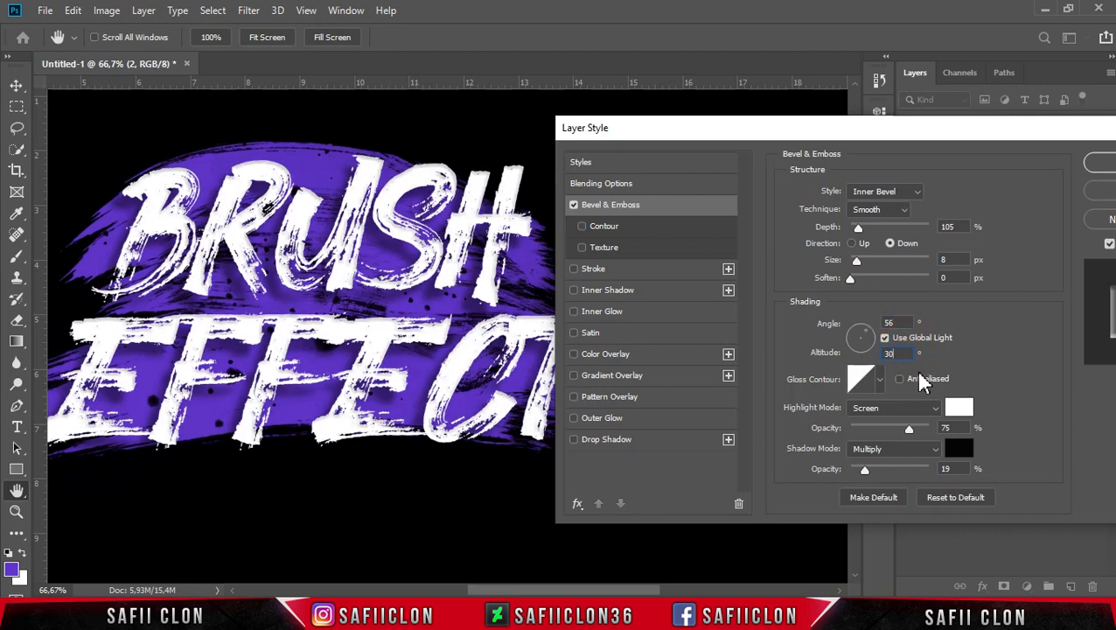
left_click(879, 379)
left_click(781, 424)
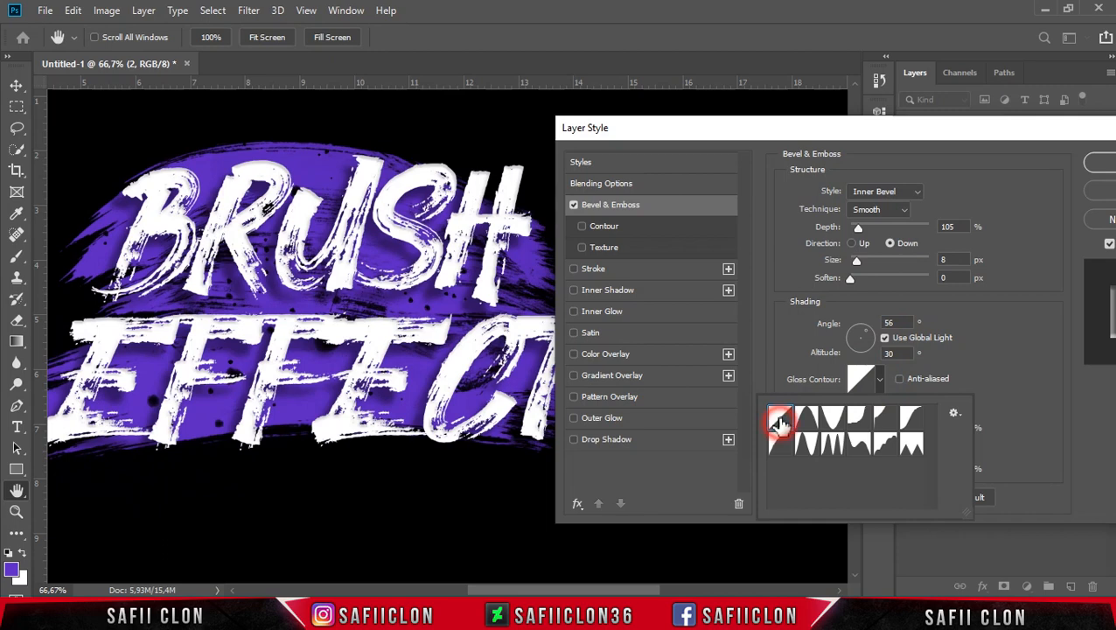
left_click(876, 377)
Step: Set the bevel highlight to Screen mode with near-white colour fdfdfd and 75% opacity
left_click(914, 407)
left_click(876, 327)
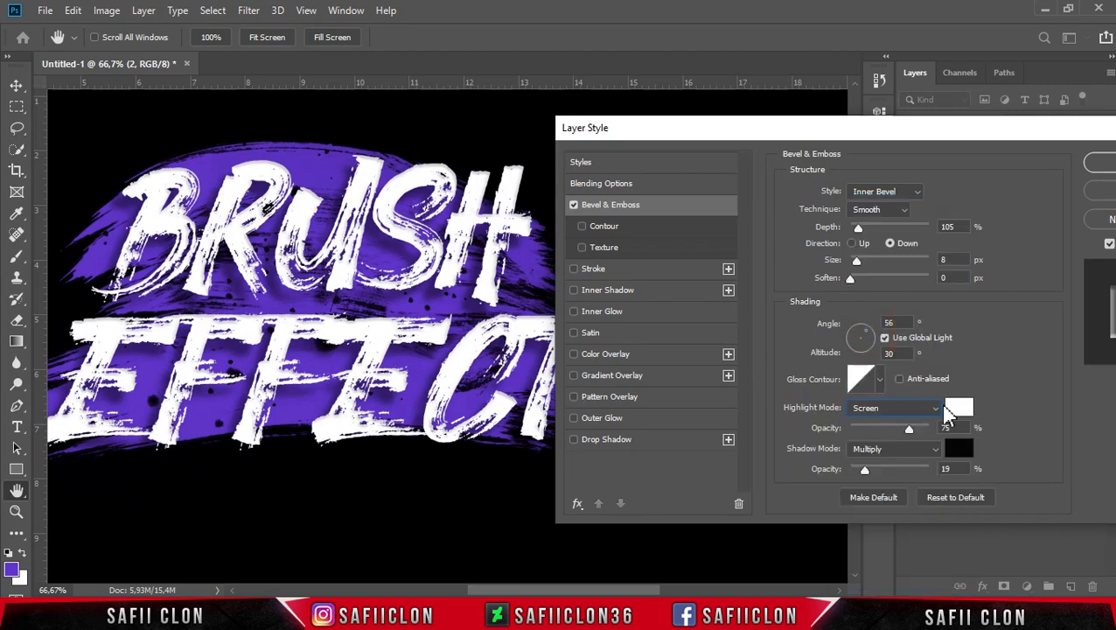
left_click(959, 407)
left_click_drag(713, 261, 603, 112)
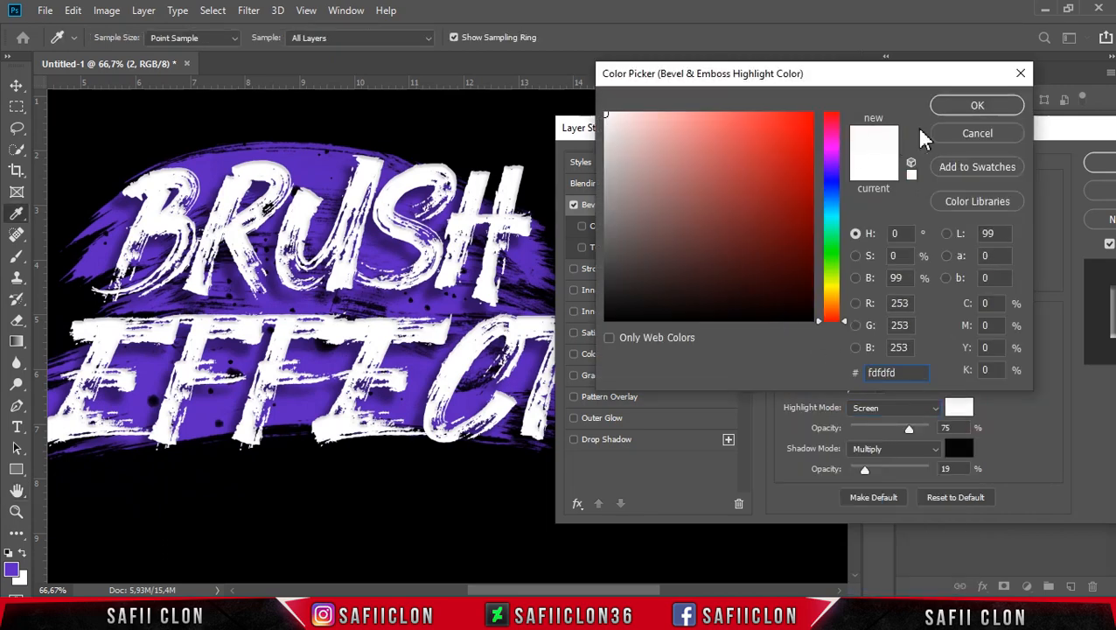
left_click(959, 104)
mouse_move(908, 428)
left_mouse_down()
mouse_move(899, 429)
mouse_move(911, 434)
left_mouse_up()
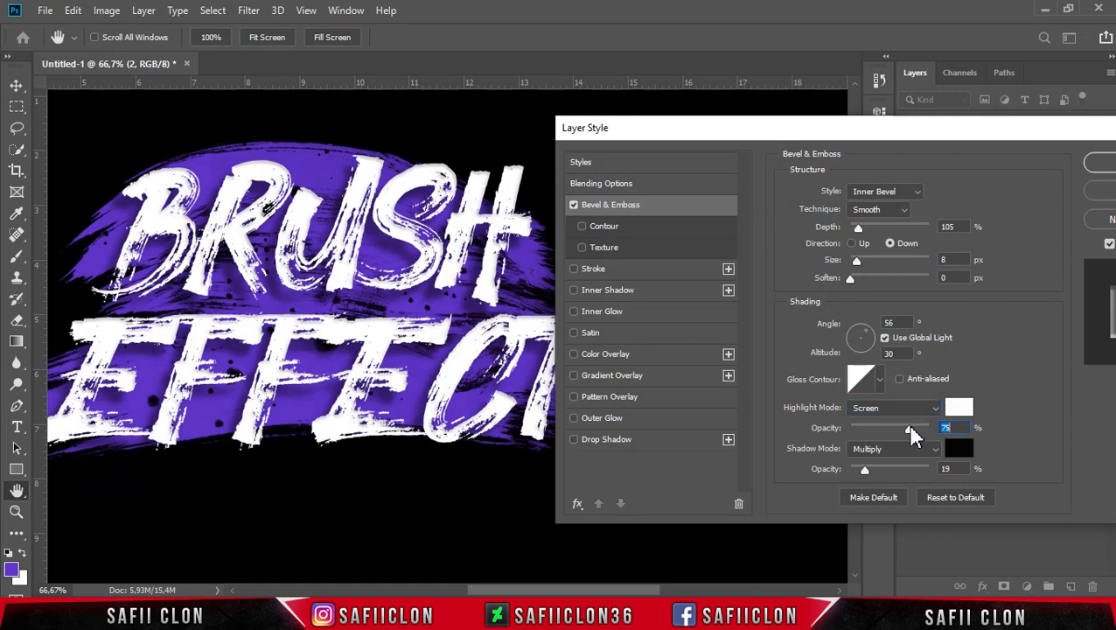
Step: Set the bevel shadow to Multiply mode with black colour and 41% opacity
left_click(861, 449)
left_click(872, 247)
left_click_drag(869, 473, 886, 477)
left_click(958, 449)
left_click(681, 238)
left_click(605, 318)
left_click(977, 105)
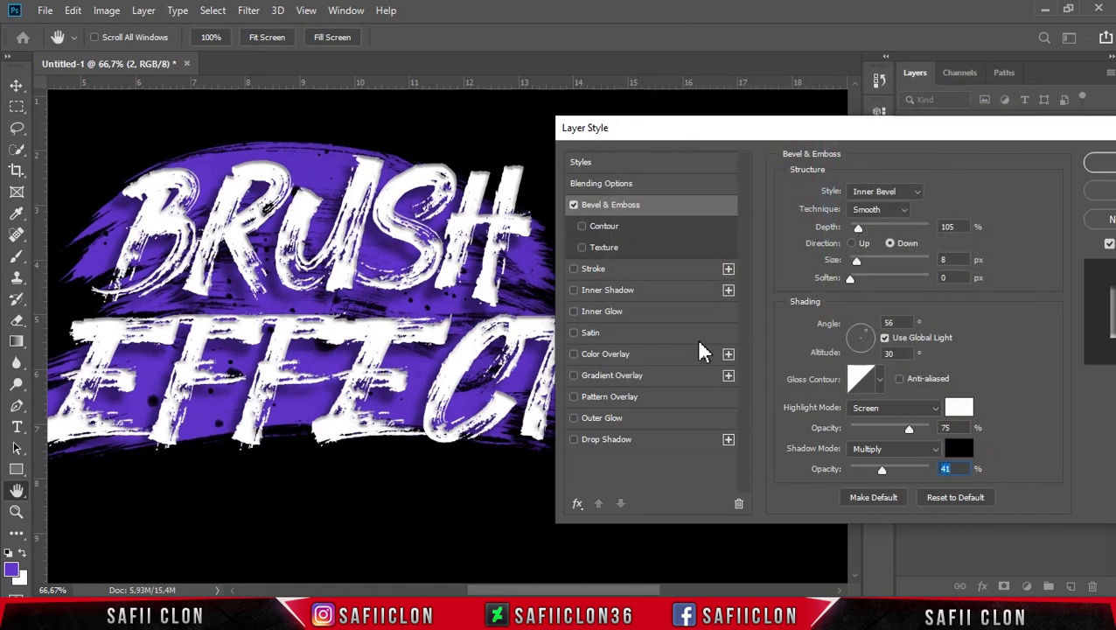
Step: Add a Multiply drop shadow to text layer 2 with 30% opacity and 18 px distance, and apply the layer style
left_click(630, 441)
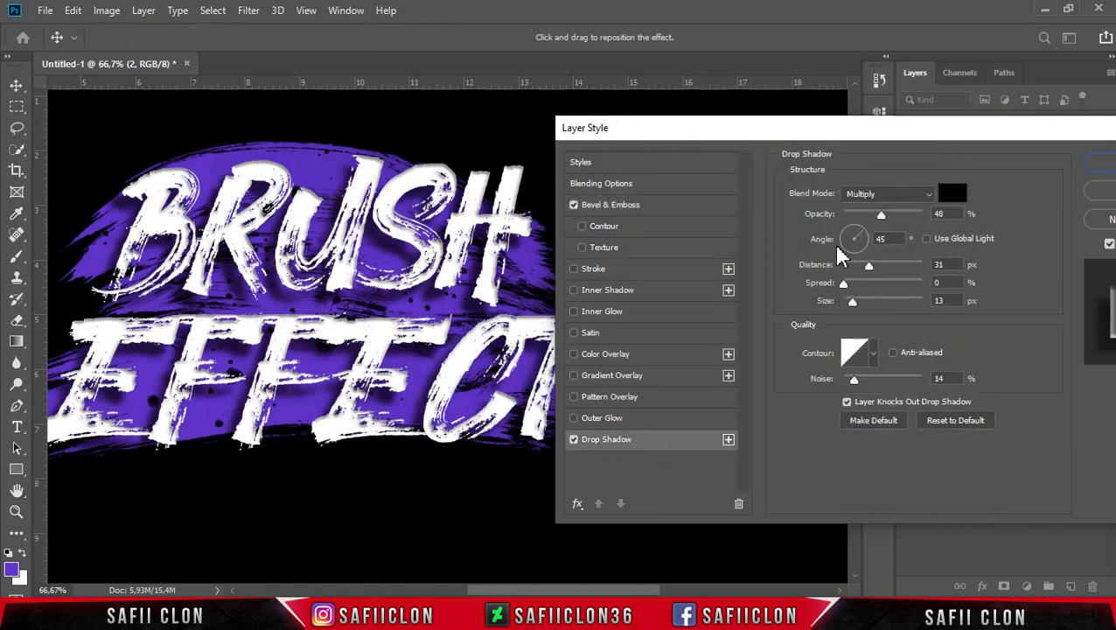
left_click(902, 190)
left_click(869, 251)
left_click_drag(882, 216, 869, 218)
mouse_move(870, 266)
left_mouse_down()
mouse_move(861, 269)
mouse_move(905, 269)
mouse_move(862, 276)
left_mouse_up()
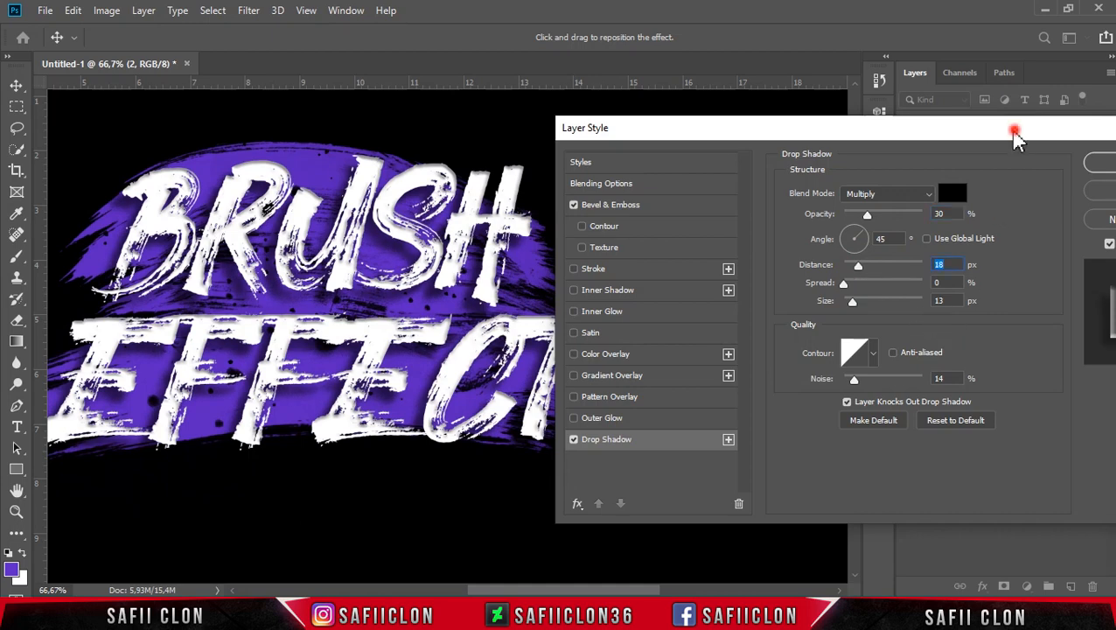
left_click_drag(1014, 137, 825, 126)
left_click(978, 155)
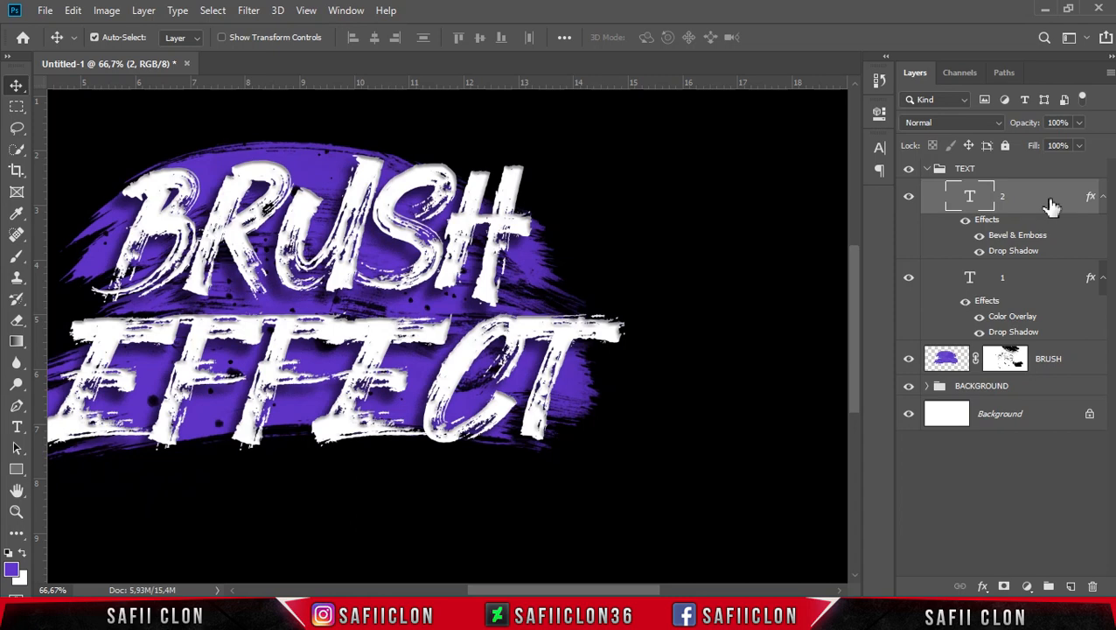
Step: Apply the BRUSH layer's mask permanently to the layer
left_click_drag(623, 589, 588, 593)
scroll(610, 550, "up", 1)
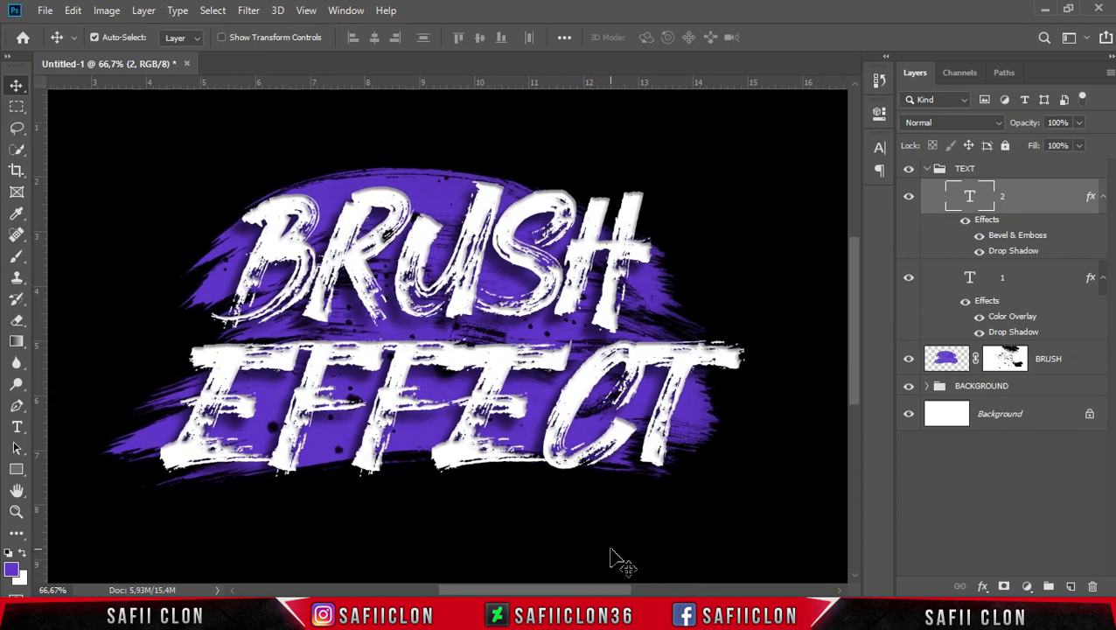
left_click(1007, 364)
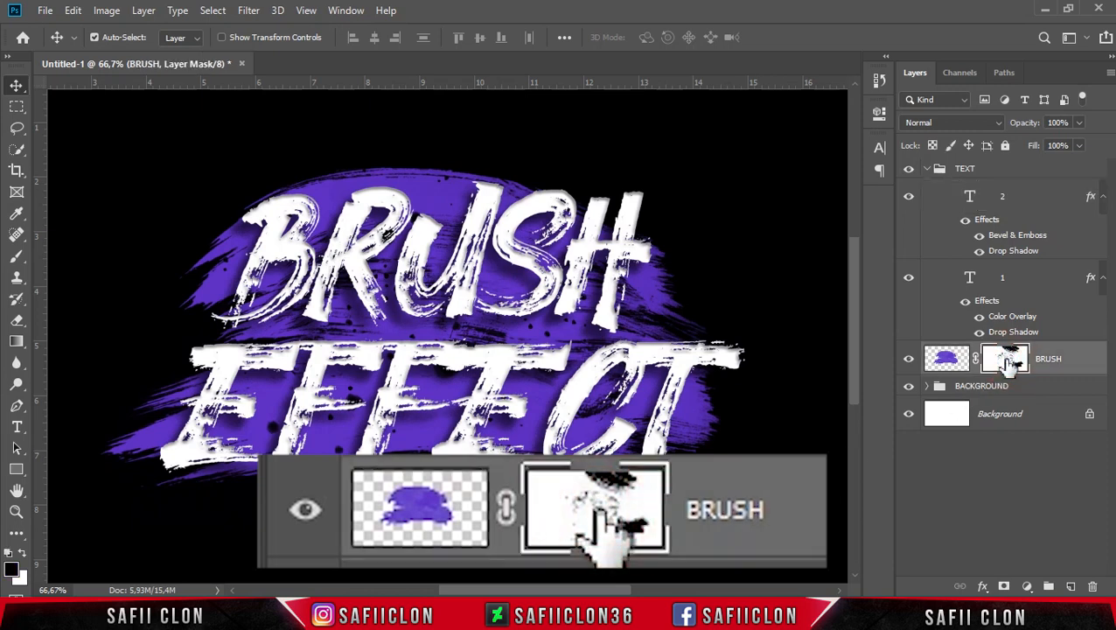
right_click(1007, 364)
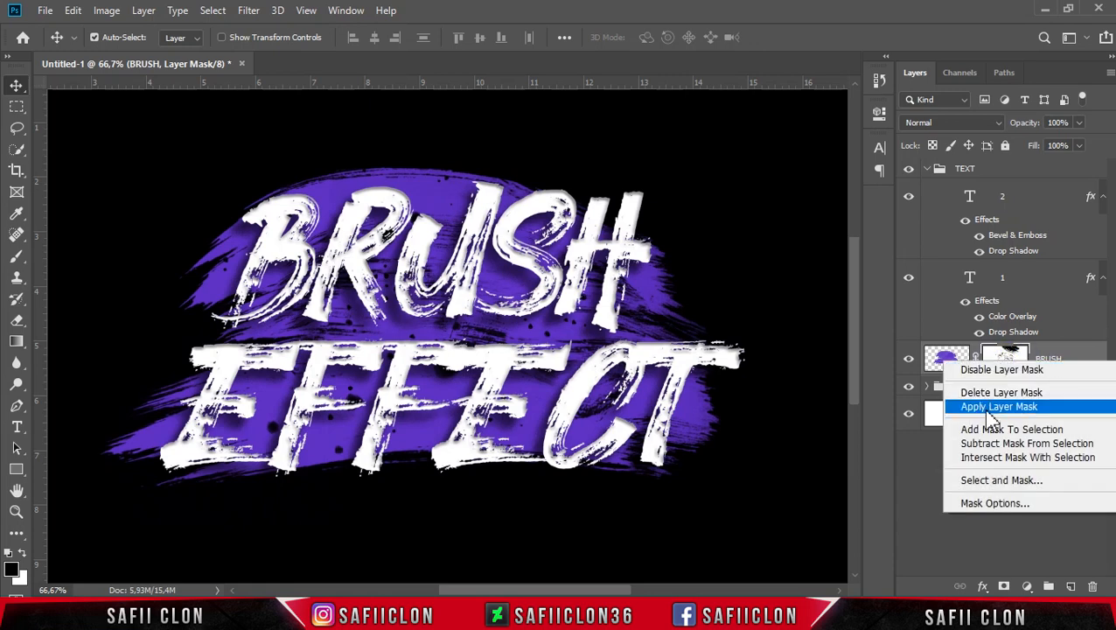
left_click(980, 408)
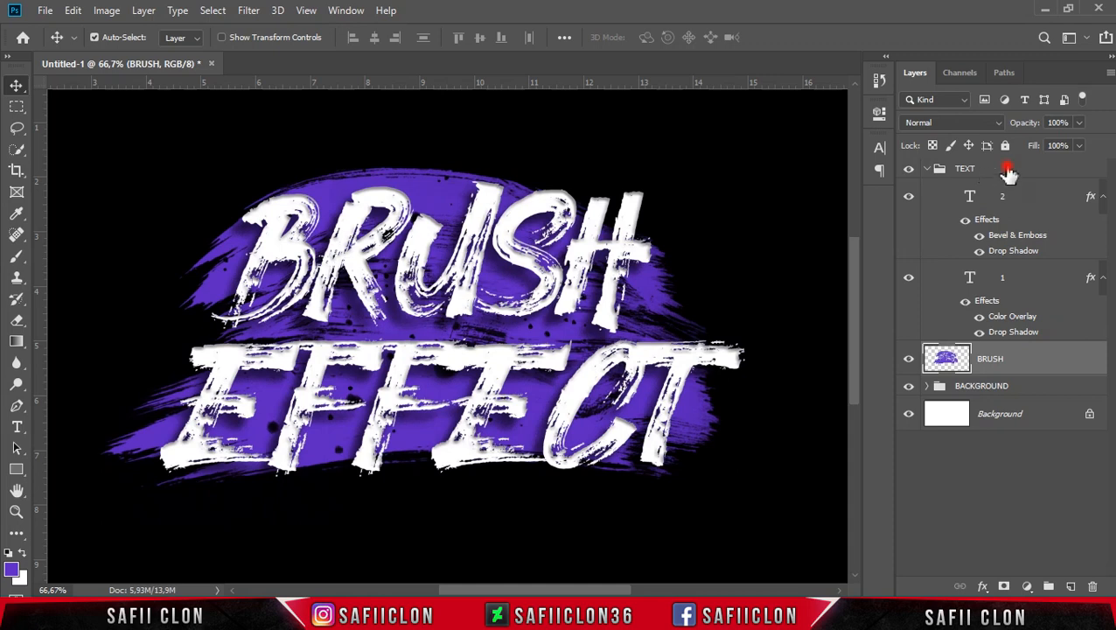
Step: Collapse the TEXT group and transform it to about 97% scale with a rotation of about -1.8°, shifted slightly over the brush strokes
left_click(927, 175)
left_click(927, 169)
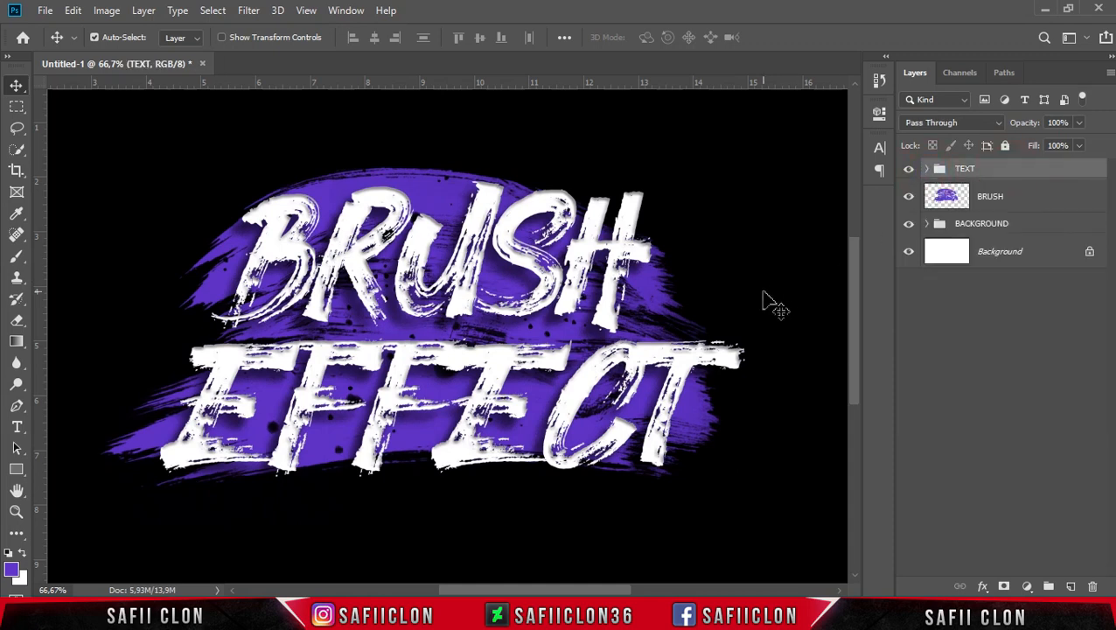
key("ctrl+t")
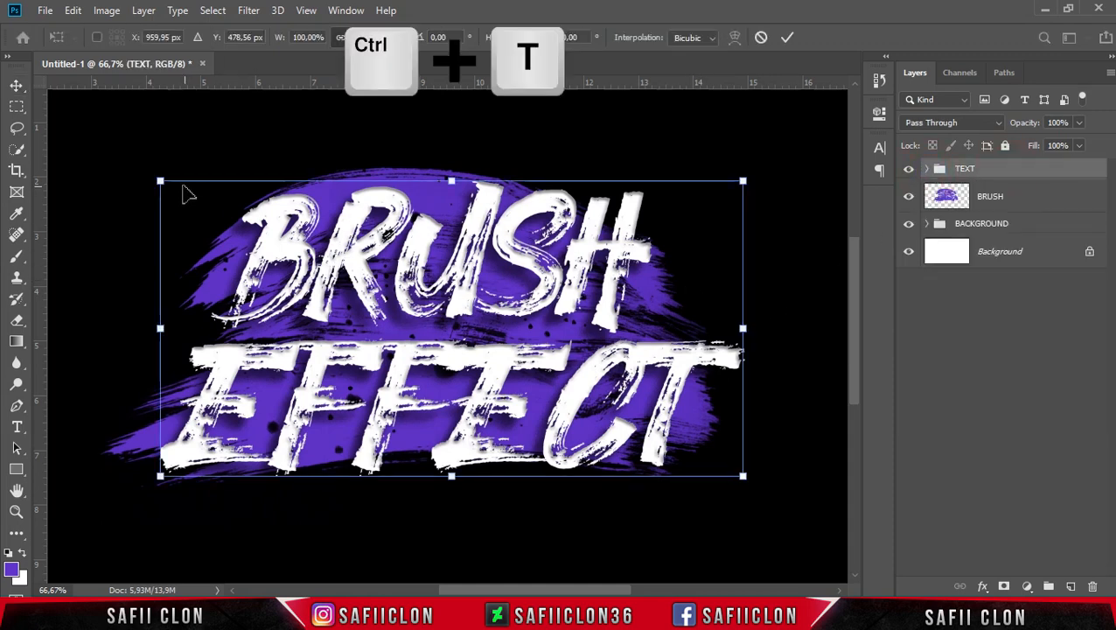
left_click_drag(160, 181, 173, 185)
left_click_drag(531, 263, 517, 257)
left_click_drag(743, 505, 749, 494)
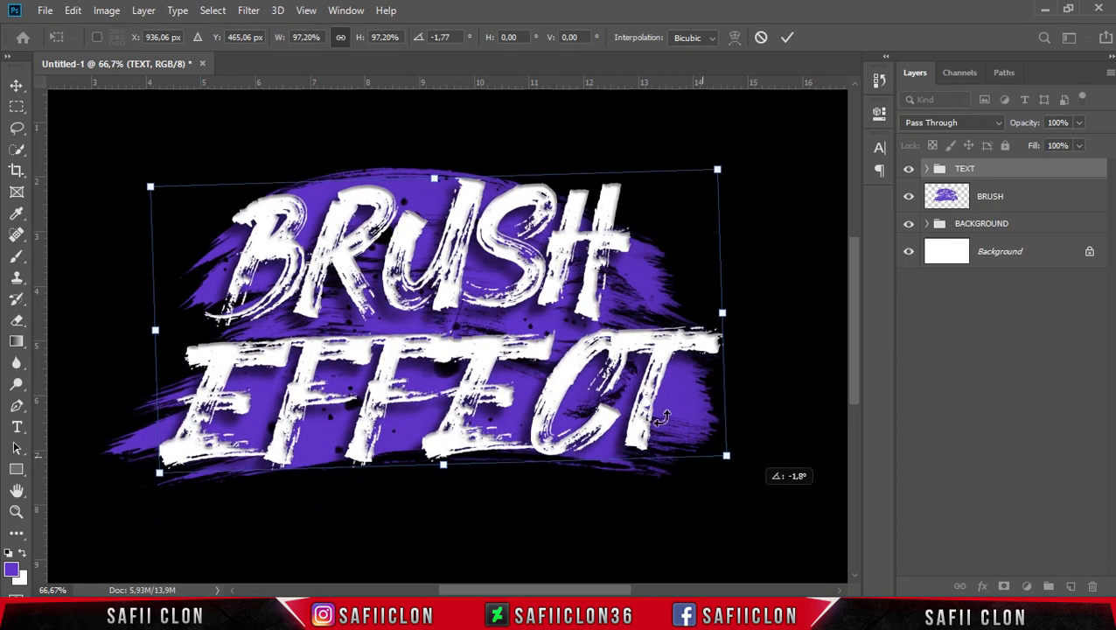
left_click_drag(663, 418, 662, 419)
left_click(788, 40)
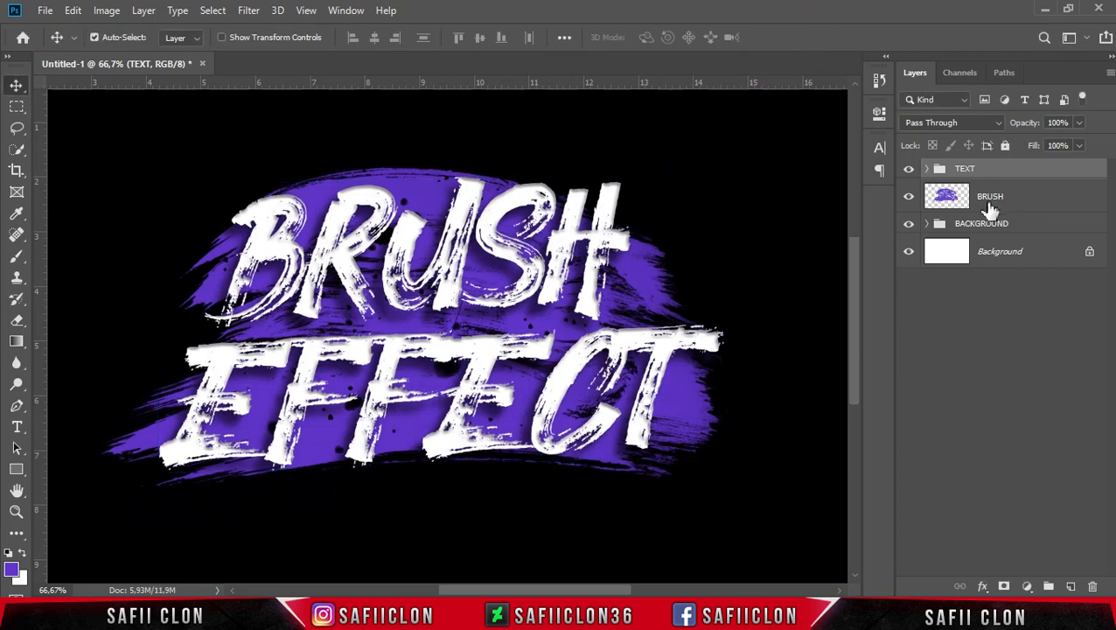
Step: Transform the BRUSH layer to about 92% width and 97% height, rotated about 1.5° and repositioned behind the lettering
left_click(1019, 204)
key("ctrl+t")
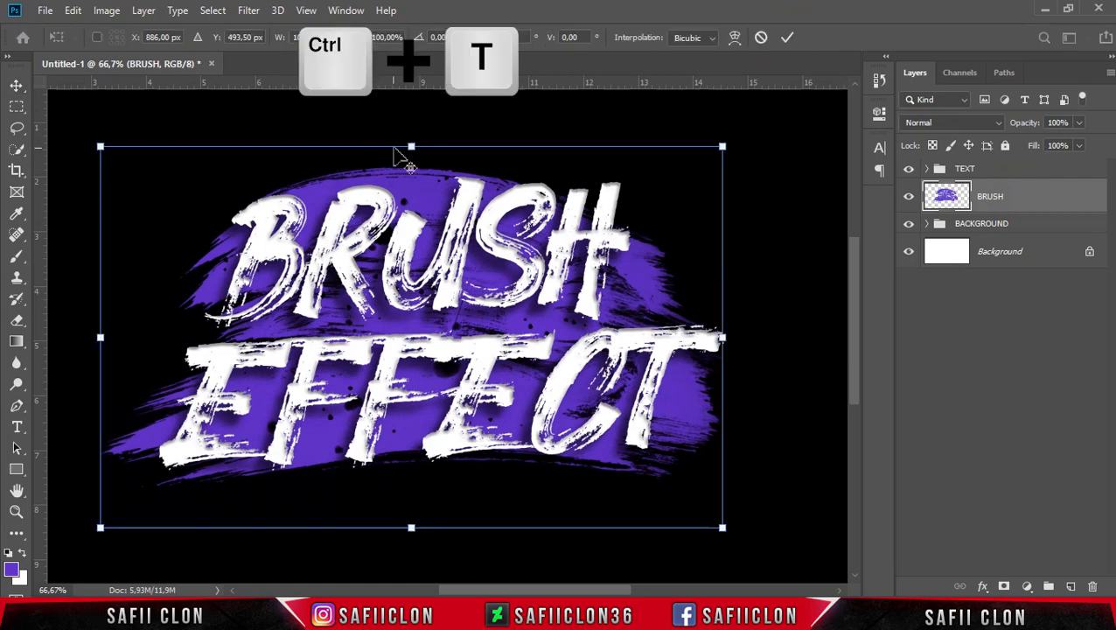
left_click_drag(411, 146, 411, 153)
left_click_drag(723, 337, 702, 340)
left_click_drag(748, 529, 757, 560)
mouse_move(548, 346)
left_mouse_down()
mouse_move(561, 346)
mouse_move(553, 333)
mouse_move(561, 347)
left_mouse_up()
left_click_drag(734, 402, 736, 392)
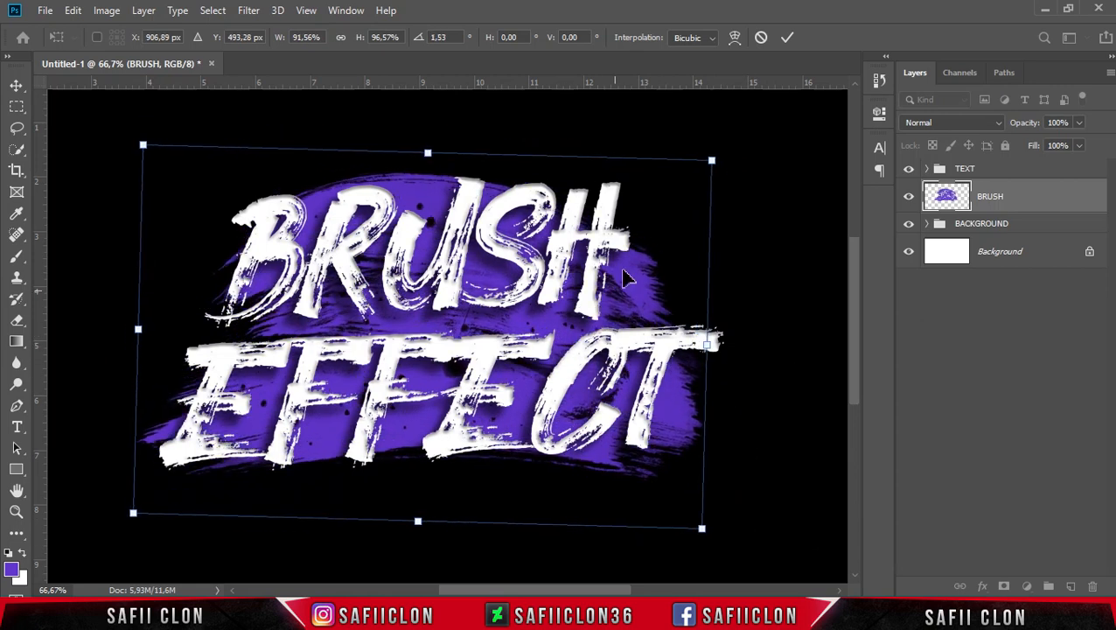
left_click(787, 38)
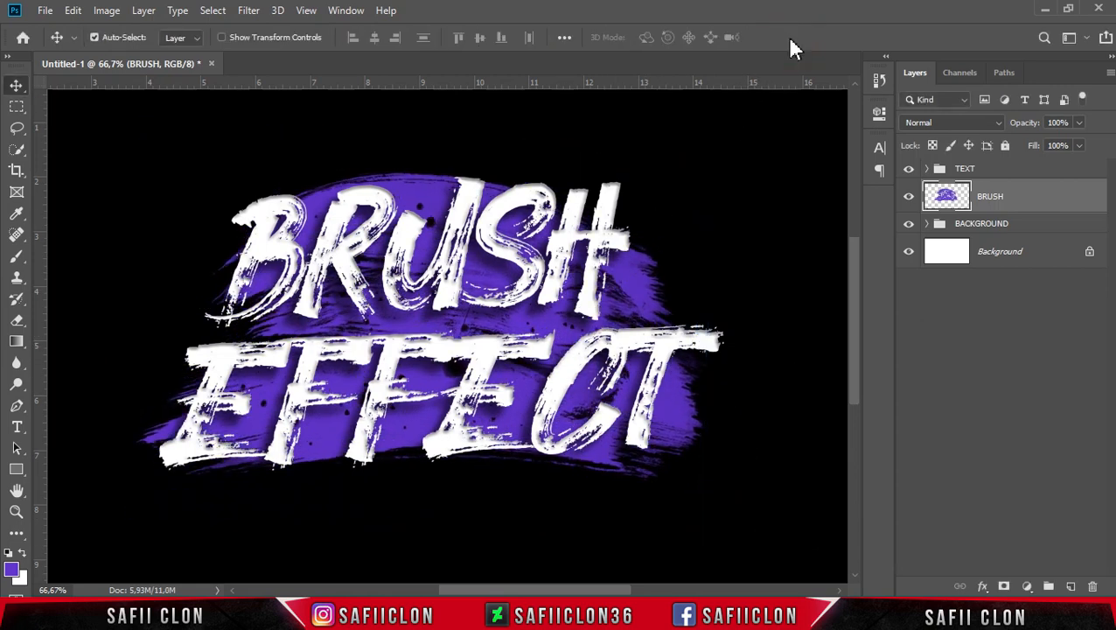
Step: Load the BRUSH layer's outline as a selection and add it as a layer mask to text layer 2 in the TEXT group
left_click(947, 196, "ctrl")
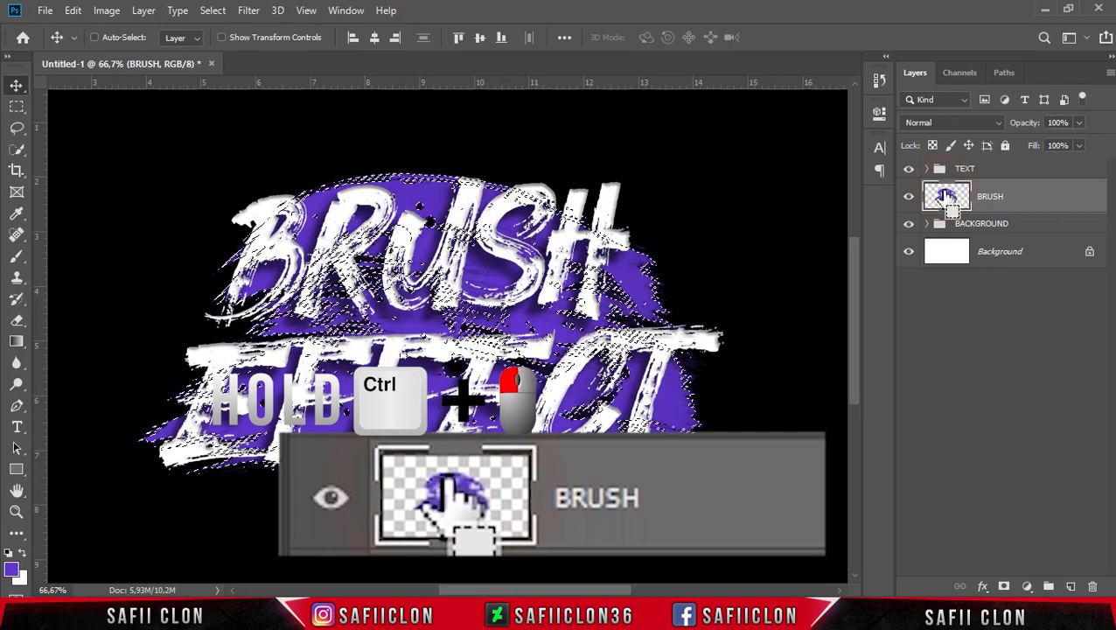
left_click(932, 171)
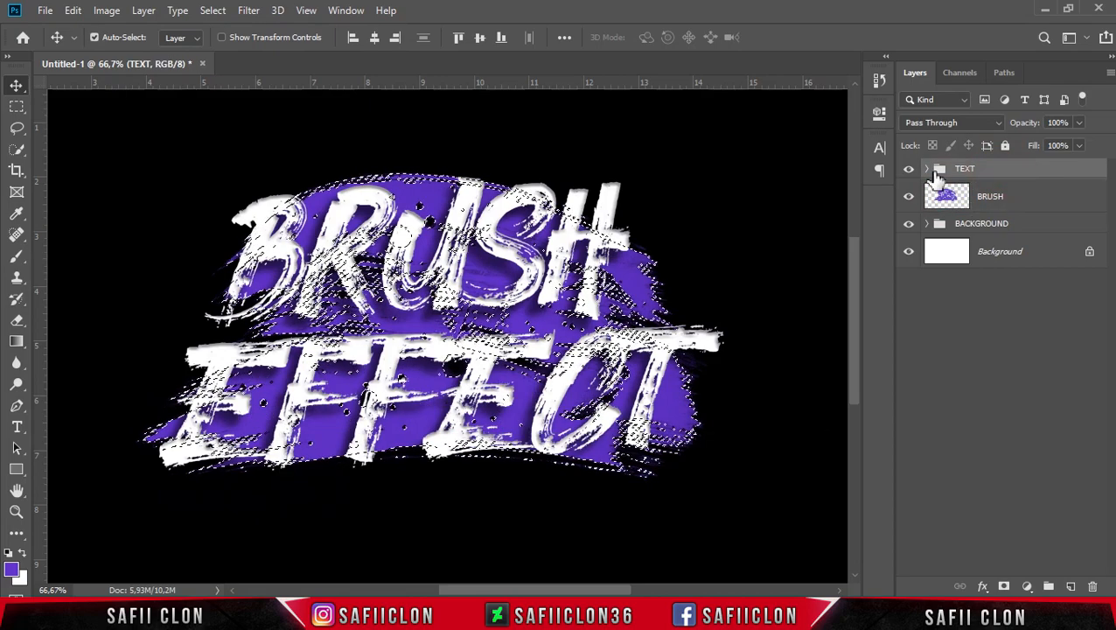
left_click(928, 170)
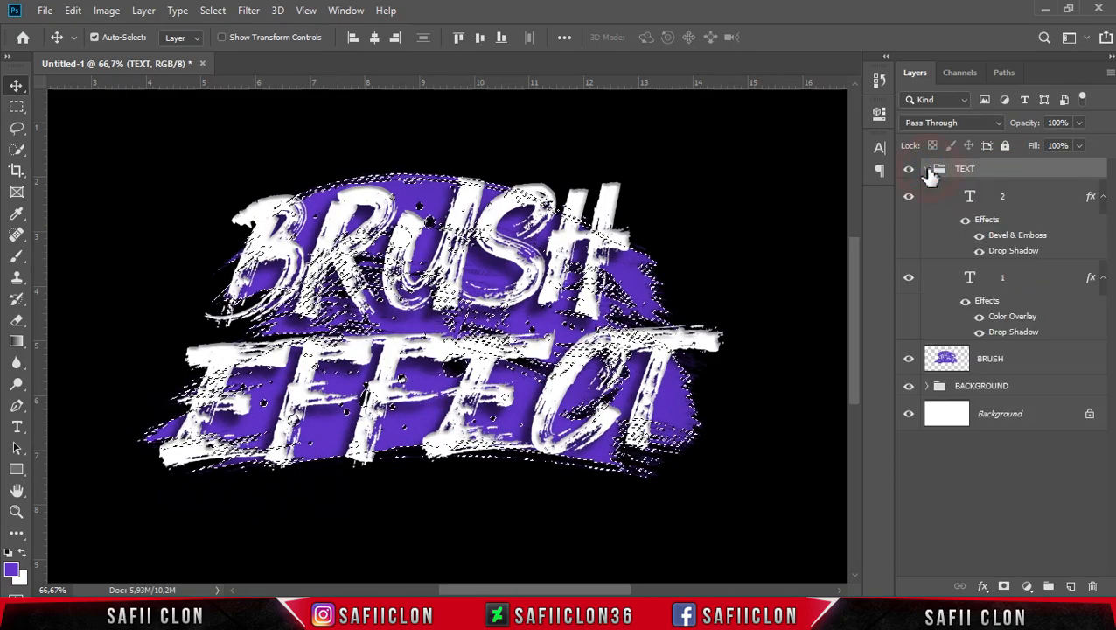
left_click(1027, 196)
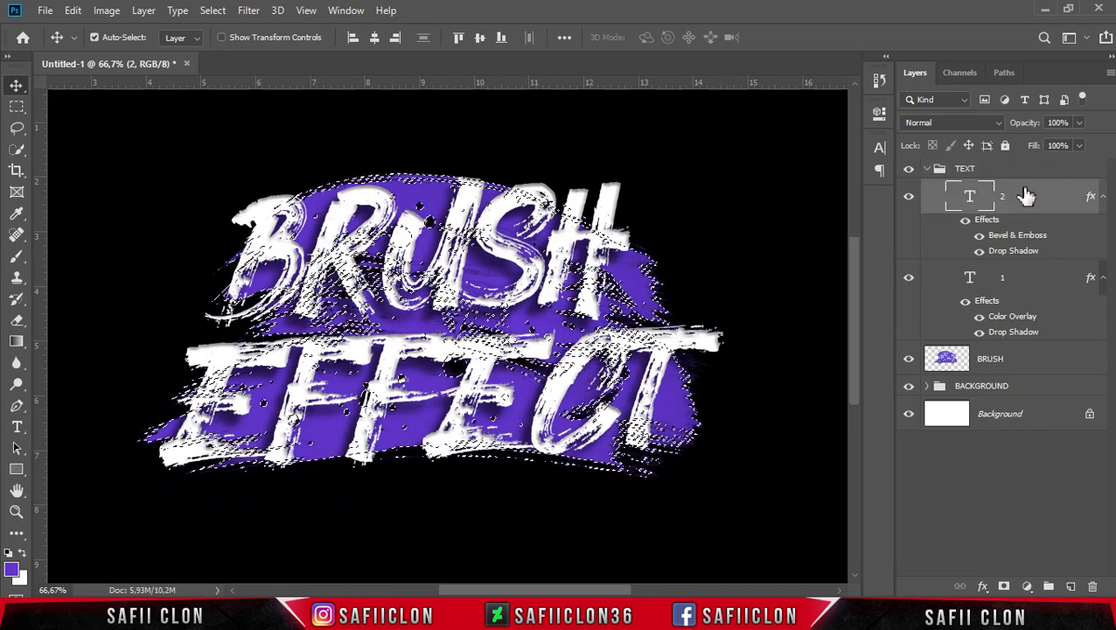
left_click(1005, 587)
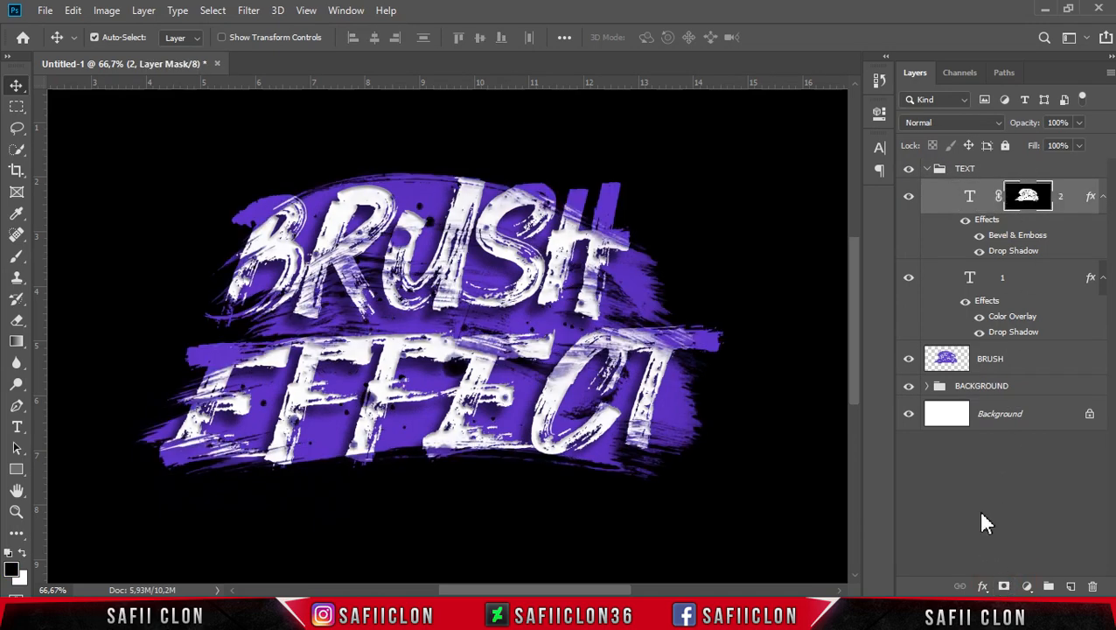
left_click(927, 169)
Step: Scale the TEXT group and BRUSH layer together to about 102% and centre them on the canvas at 960, 540 px
key("ctrl+minus")
key("ctrl+minus")
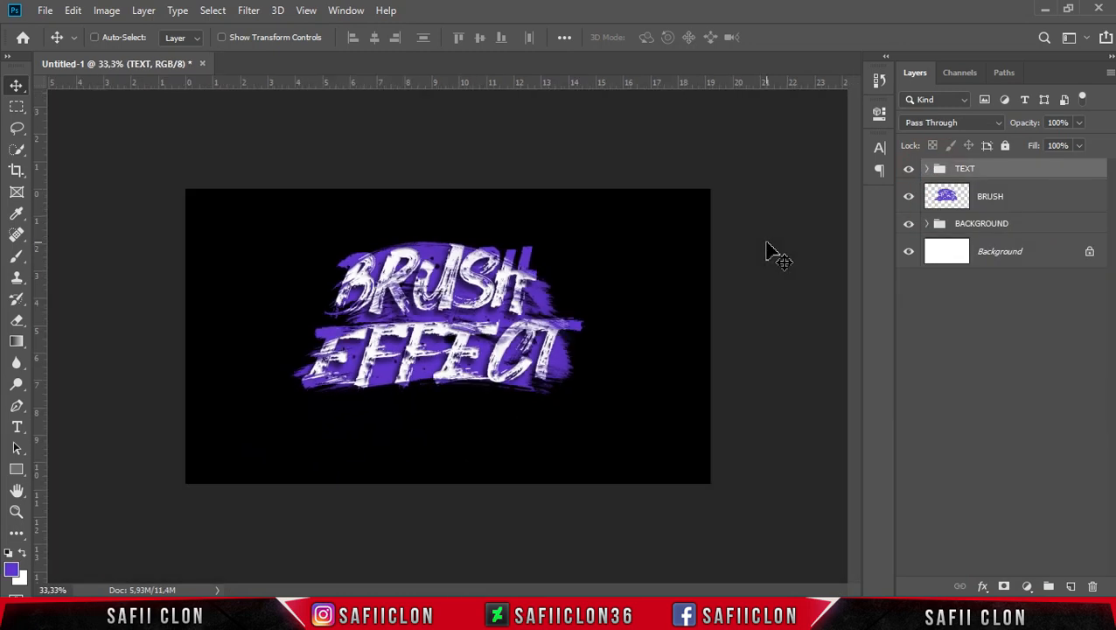
key("ctrl+plus")
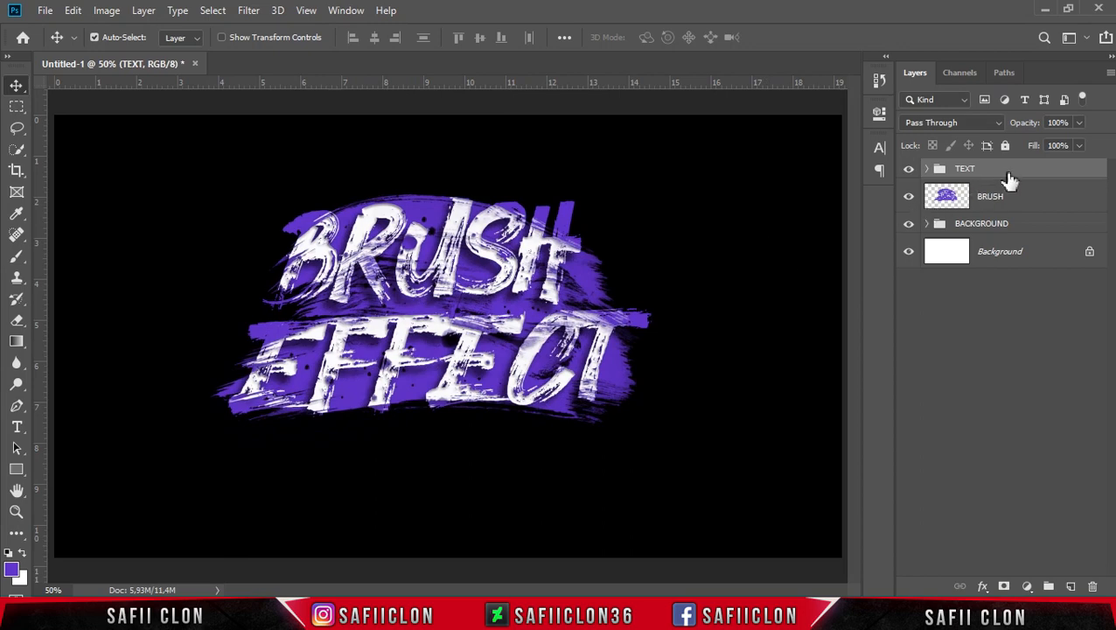
left_click(1026, 204, "shift")
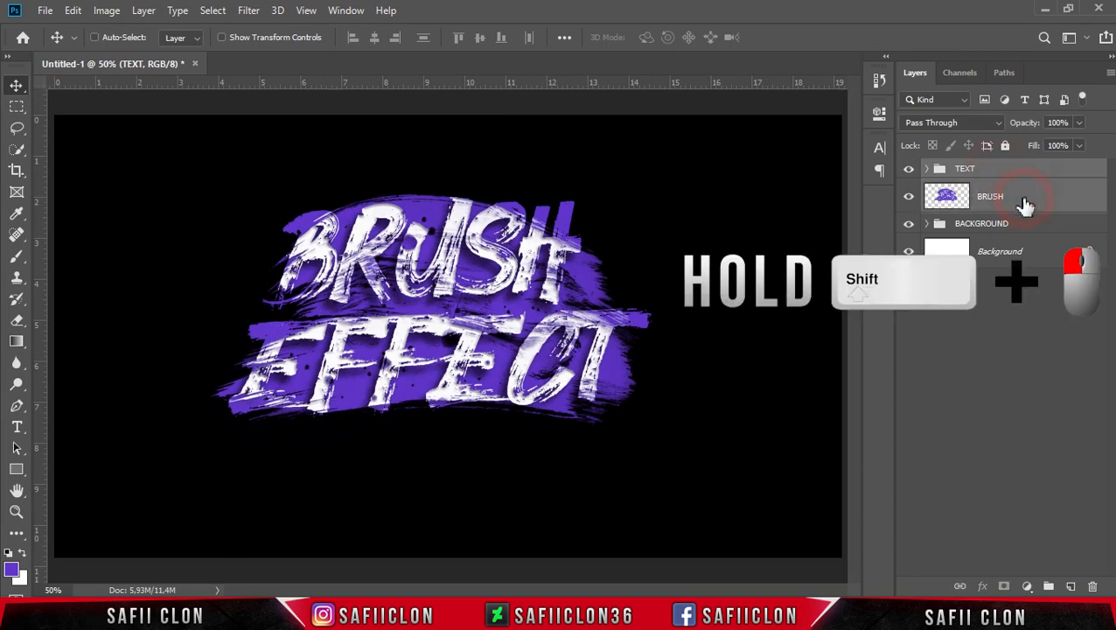
key("ctrl+t")
mouse_move(553, 278)
left_mouse_down()
mouse_move(559, 307)
mouse_move(567, 293)
left_mouse_up()
left_click_drag(670, 195, 678, 190)
key("ctrl+z")
left_click_drag(624, 274, 619, 284)
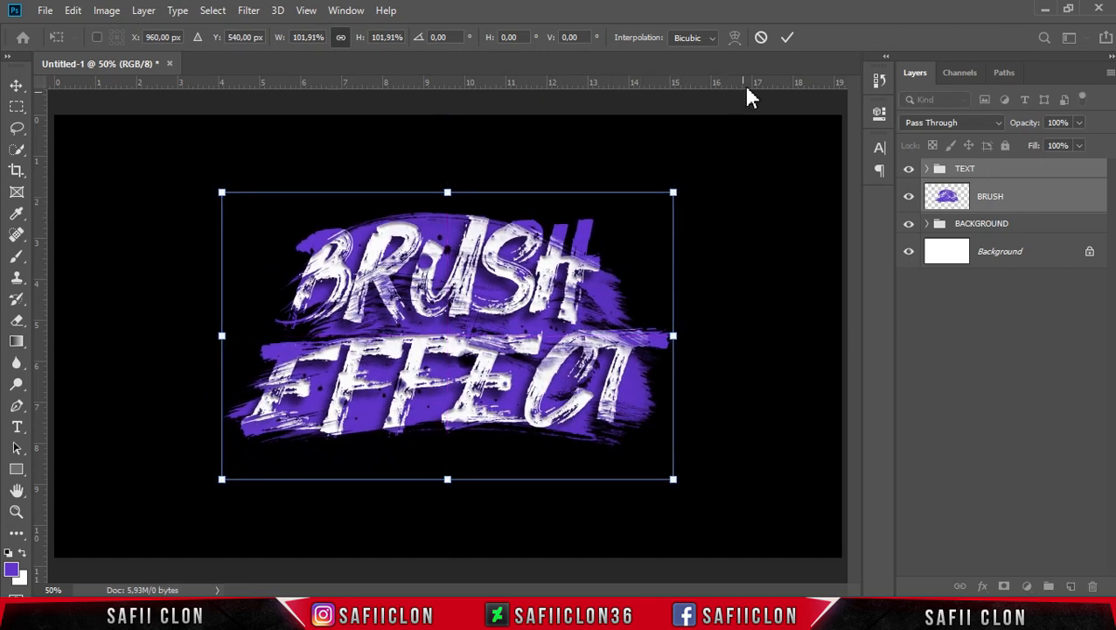
left_click(787, 39)
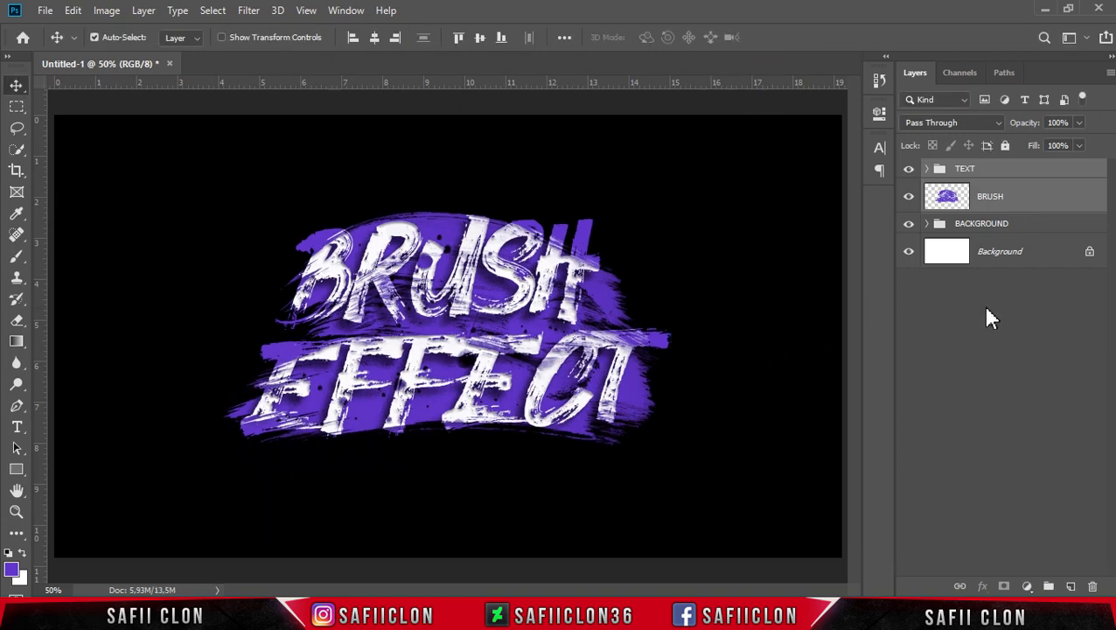
Step: Add a new layer named EFFECT directly above the BACKGROUND group
left_click(1031, 227)
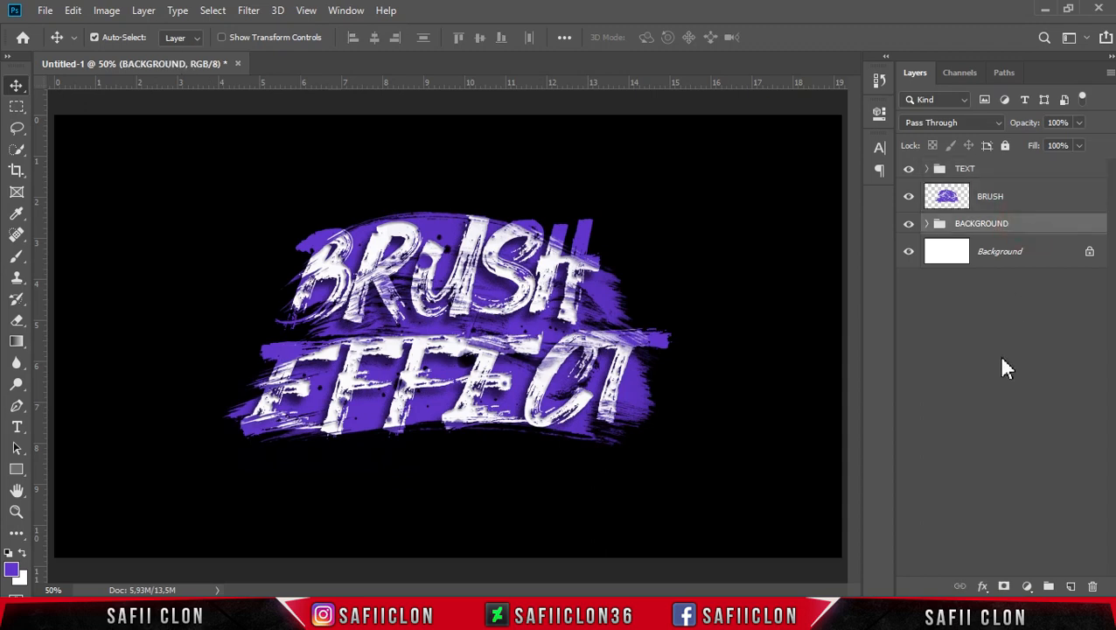
left_click(1071, 588)
double_click(995, 236)
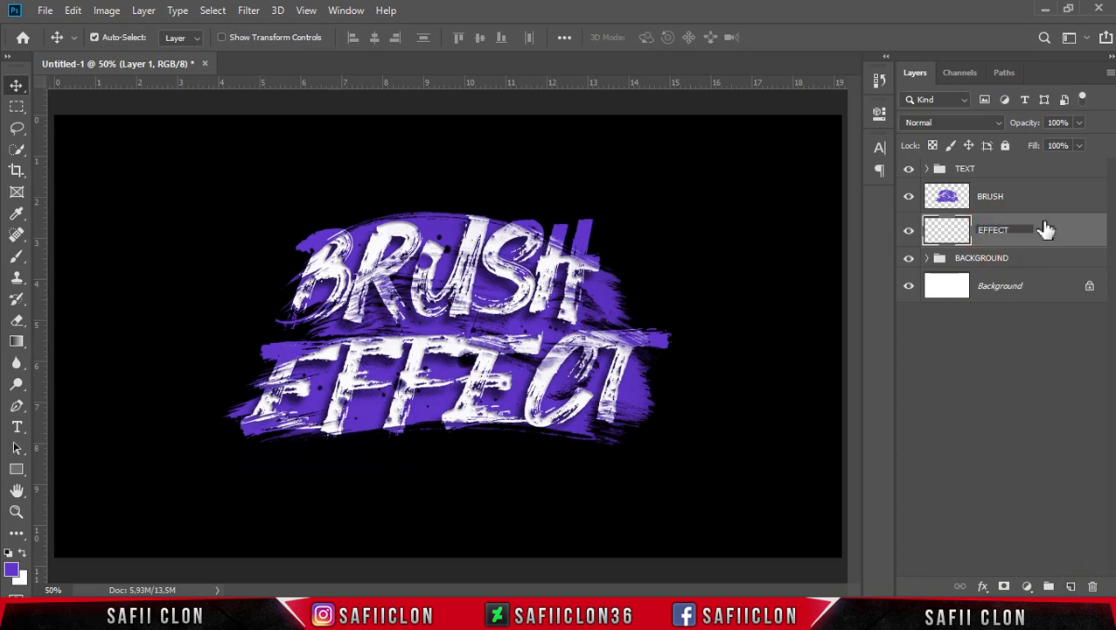
left_click(1043, 229)
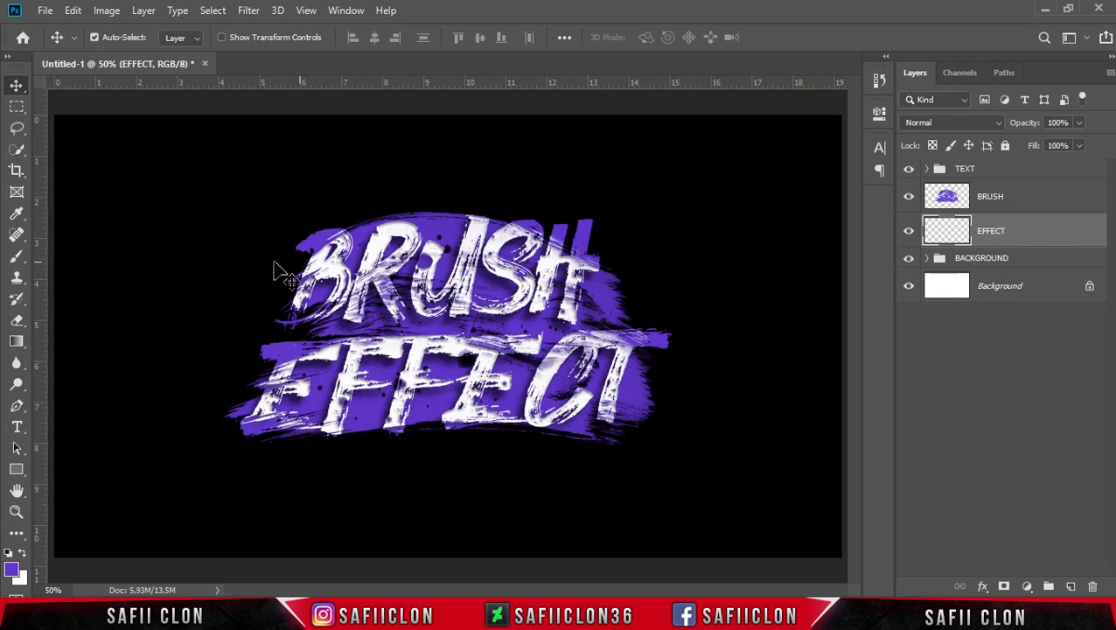
Step: Set up the Brush tool with Kyle's Supreme Spatter preset at 243 px, 100% opacity and foreground colour #5e26c6
right_click(15, 260)
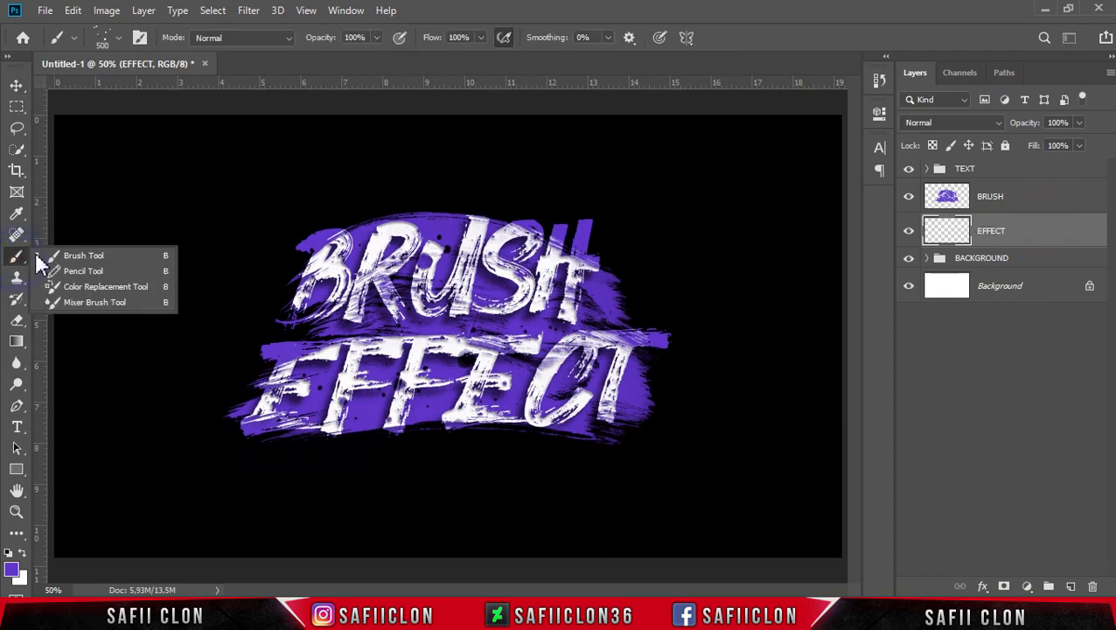
left_click(67, 255)
left_click(110, 40)
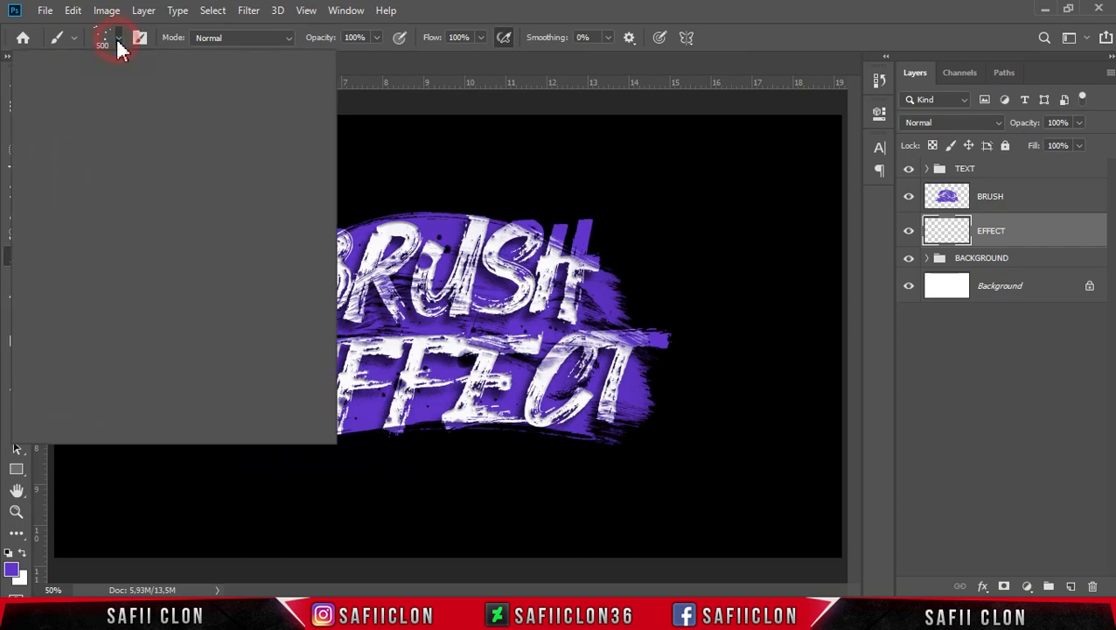
left_click_drag(295, 264, 298, 260)
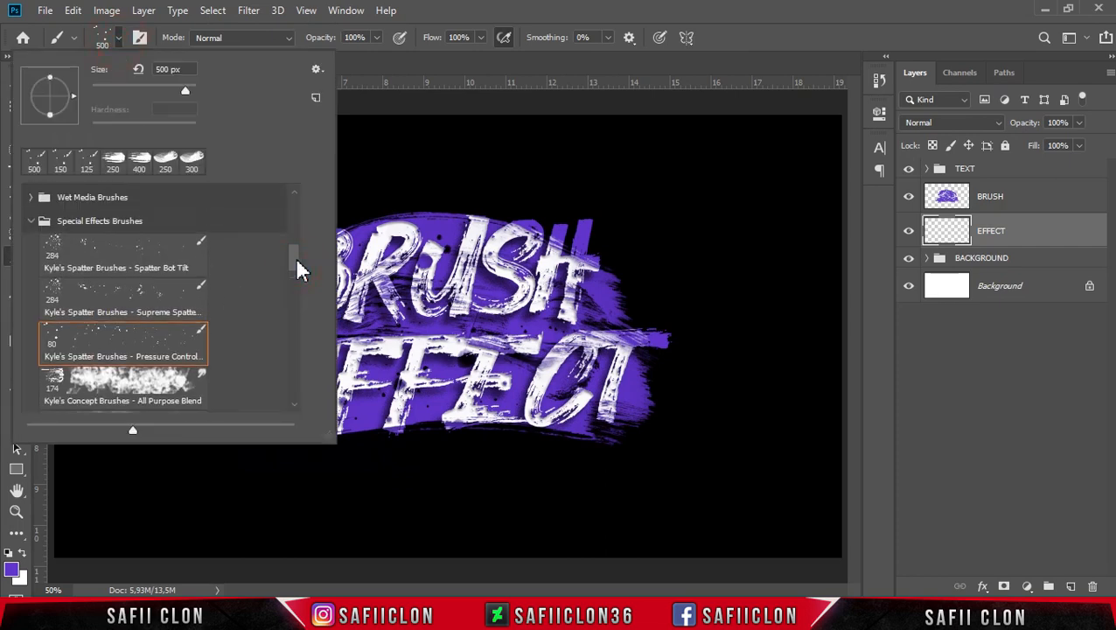
left_click(101, 302)
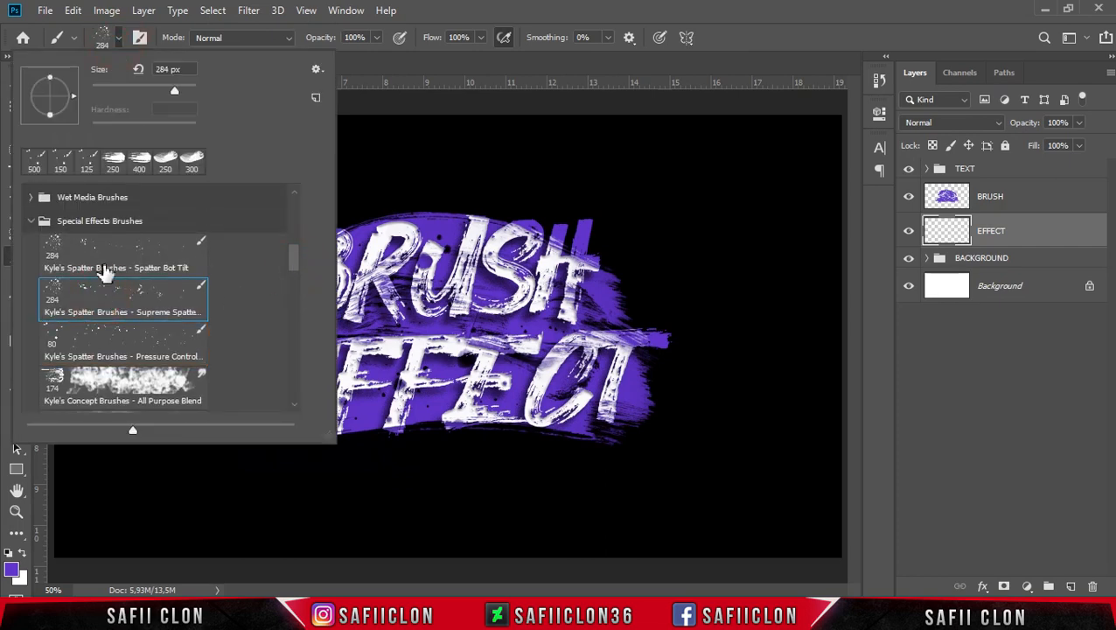
left_click_drag(175, 98, 169, 98)
left_click(118, 37)
left_click(376, 38)
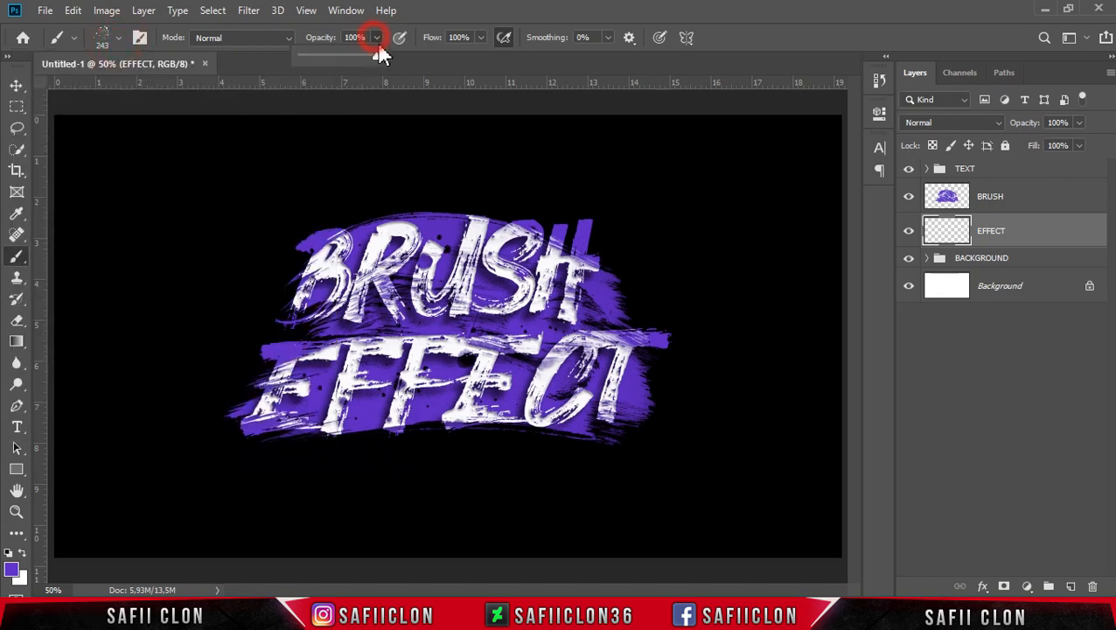
left_click(377, 37)
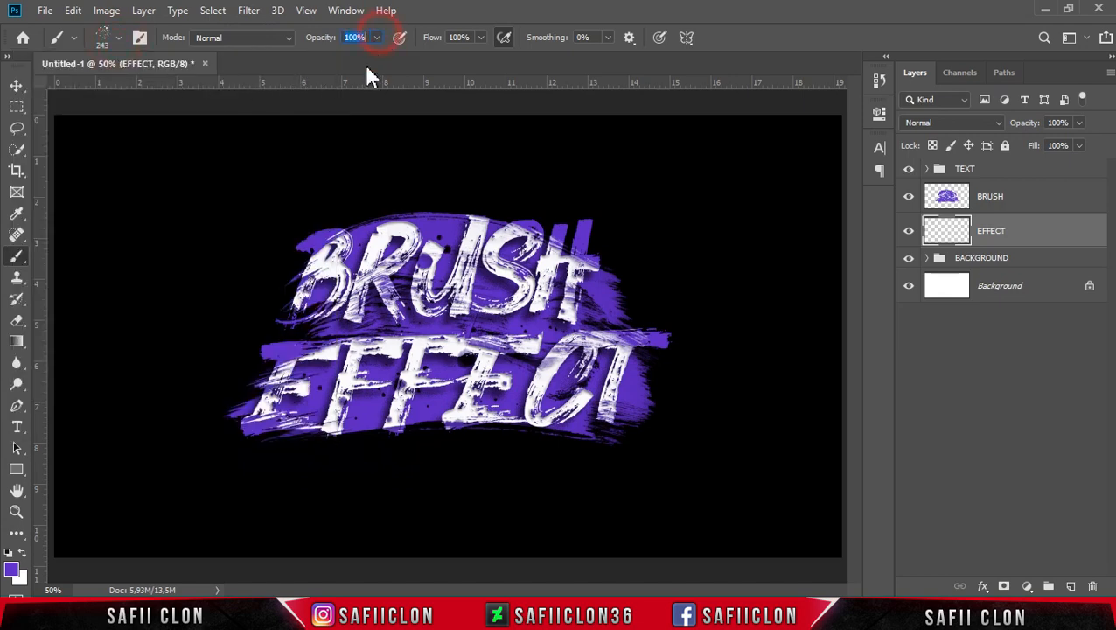
left_click(20, 574)
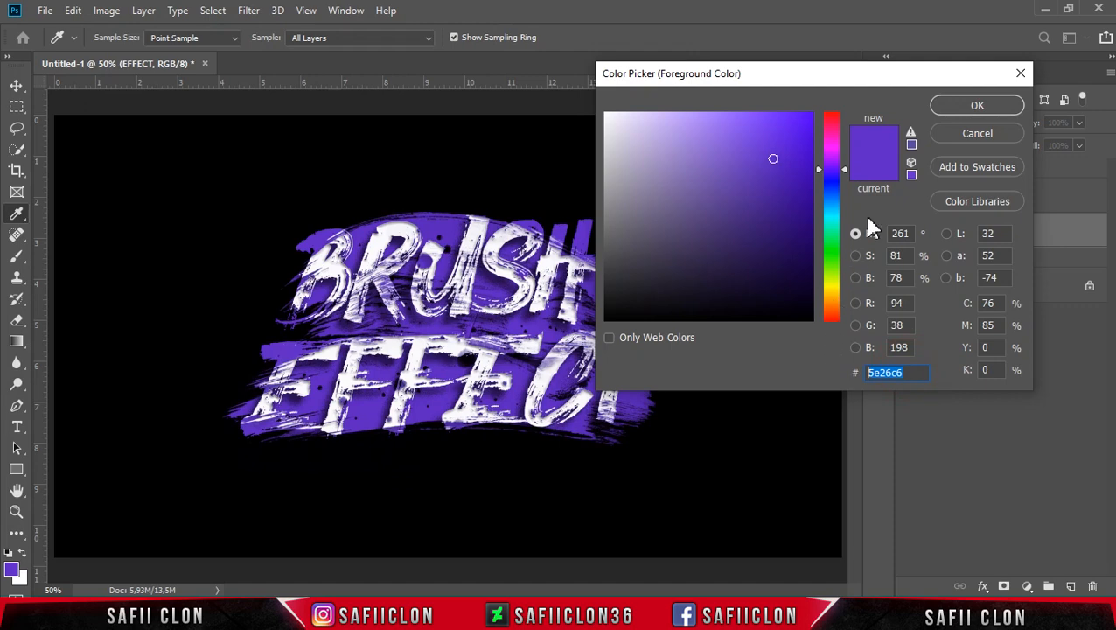
left_click(966, 109)
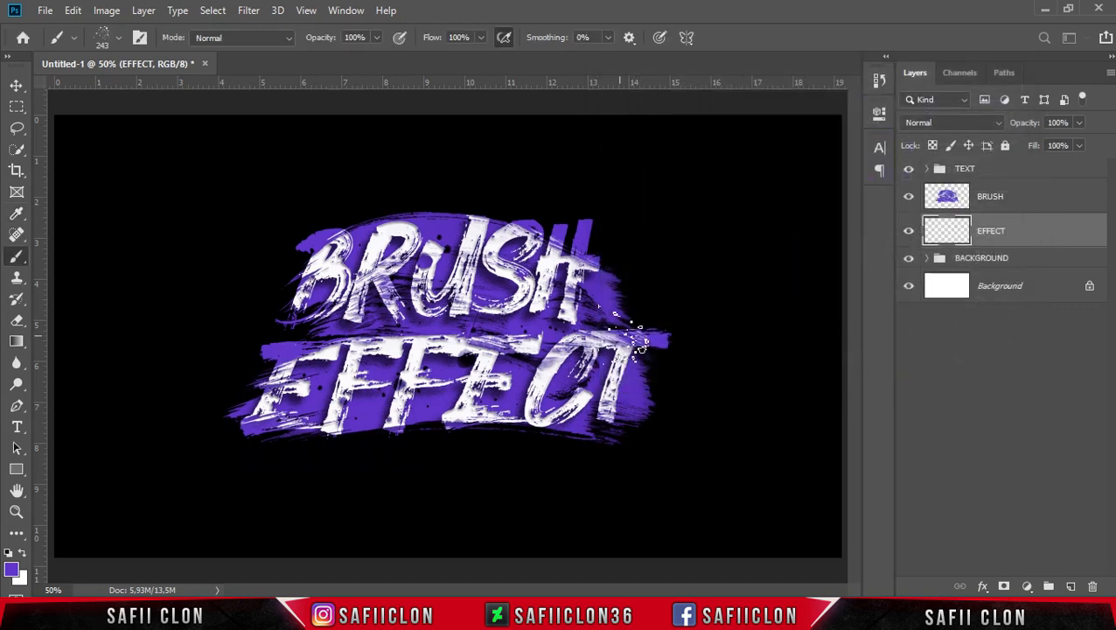
Step: Enlarge the spatter brush to 1000 px and stamp purple spatter beside the start of the lettering on the EFFECT layer
key("ctrl+minus")
key("bracketright")
key("bracketright")
key("bracketright")
key("bracketright")
key("bracketright")
key("bracketright")
key("bracketright")
key("bracketright")
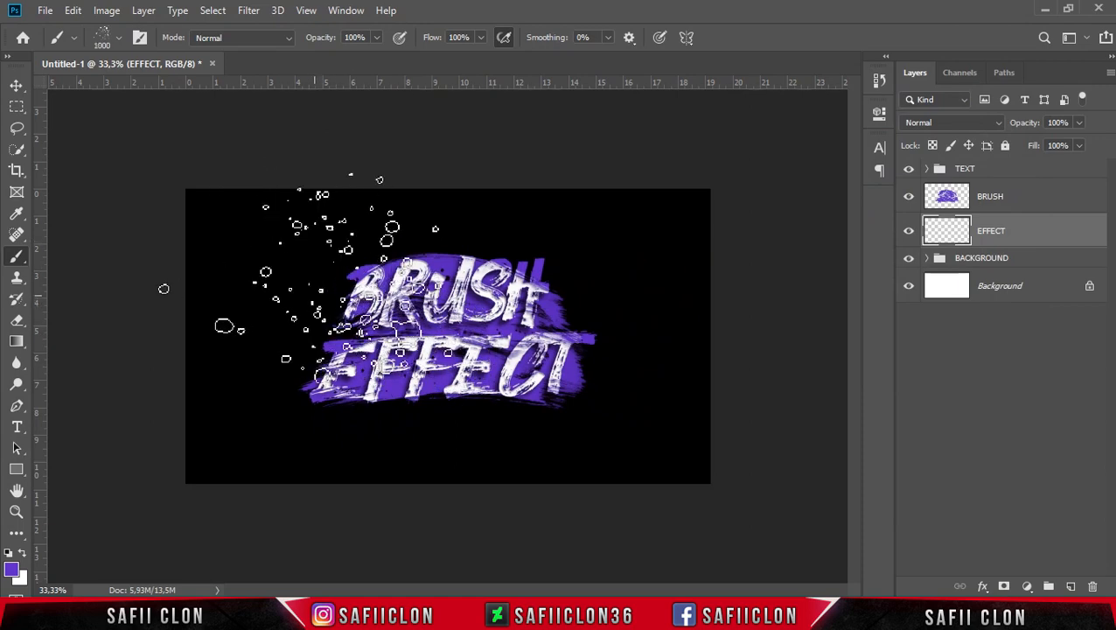
left_click(289, 280)
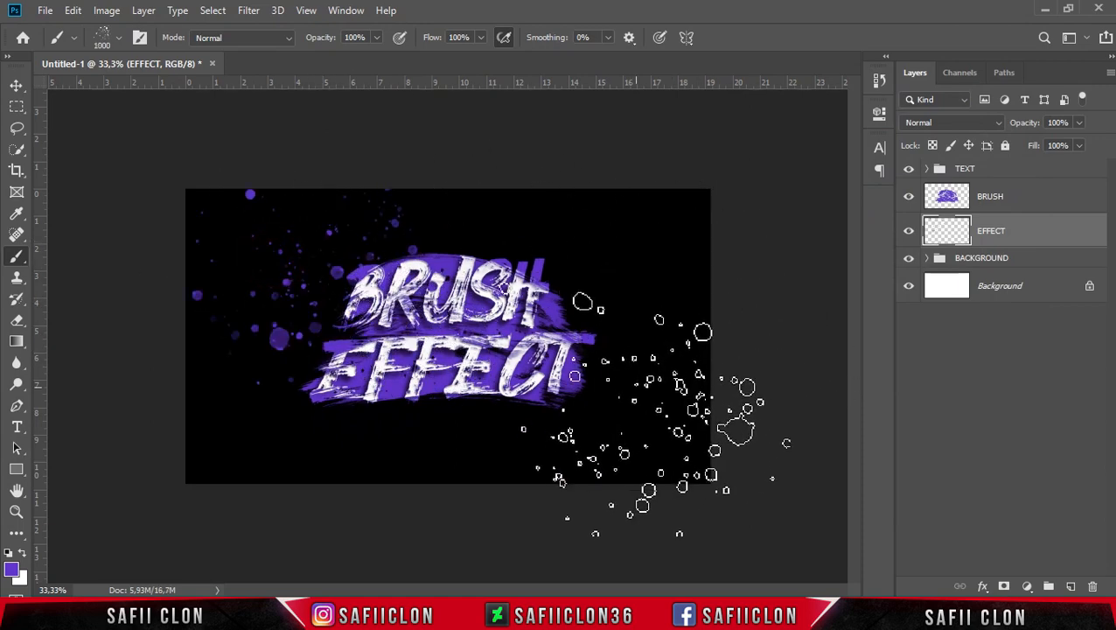
Step: Try stamping spatter beside the end of the lettering, reducing the brush to 800 px
left_click(648, 403)
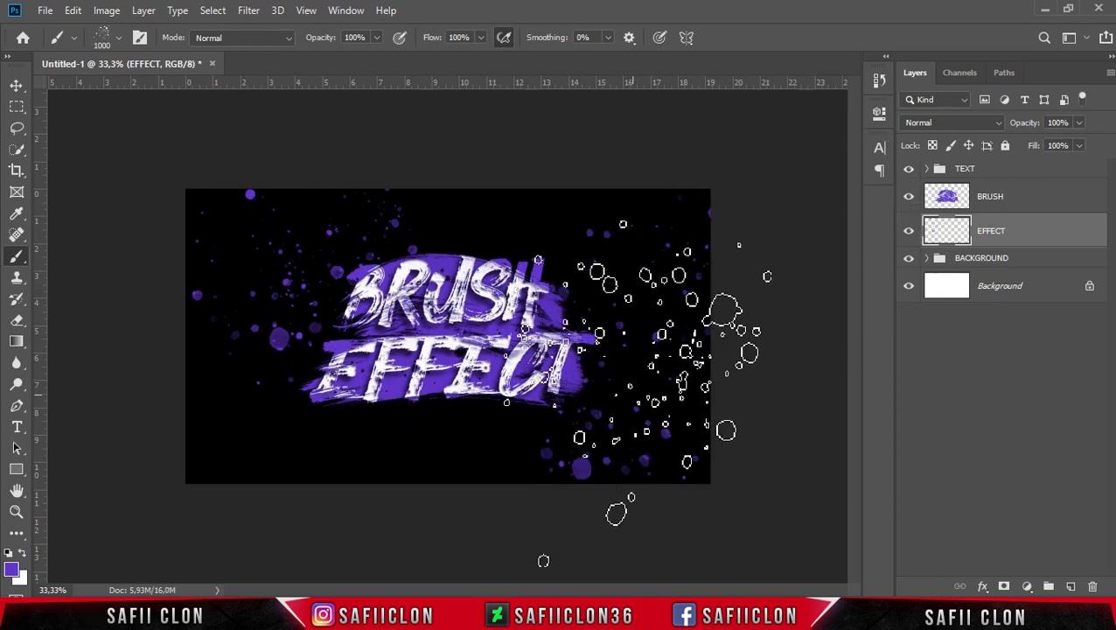
left_click(611, 386)
key("bracketleft")
key("bracketleft")
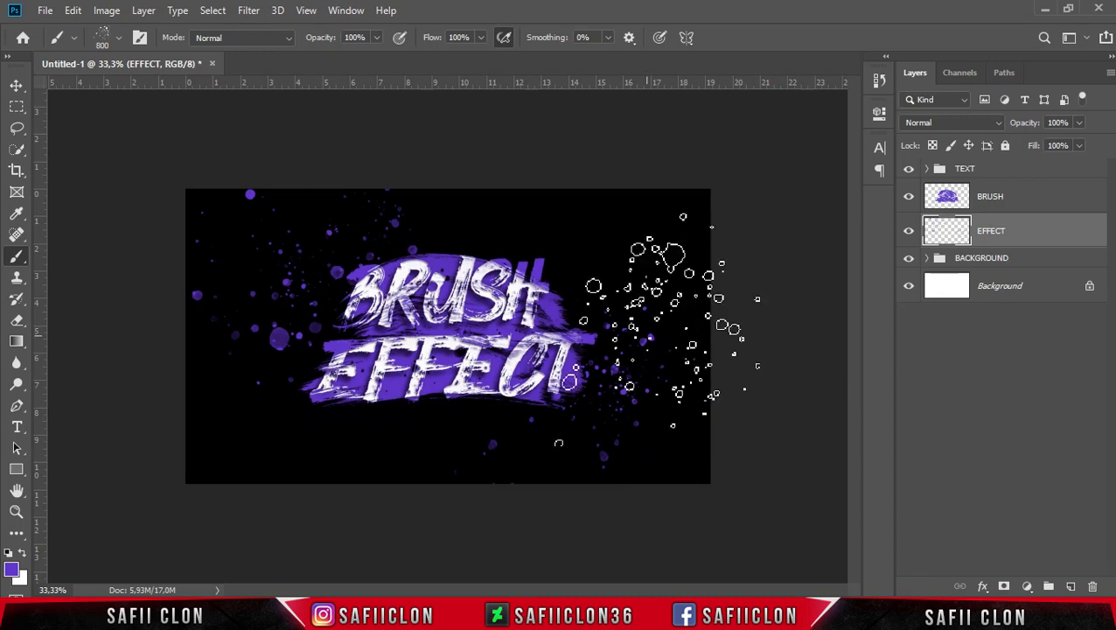
Step: Stamp 1000 px spatter below the lettering and in the canvas's upper-right area, and compare with the EFFECT layer hidden and shown
key("bracketright")
left_click(577, 394)
left_click(643, 220)
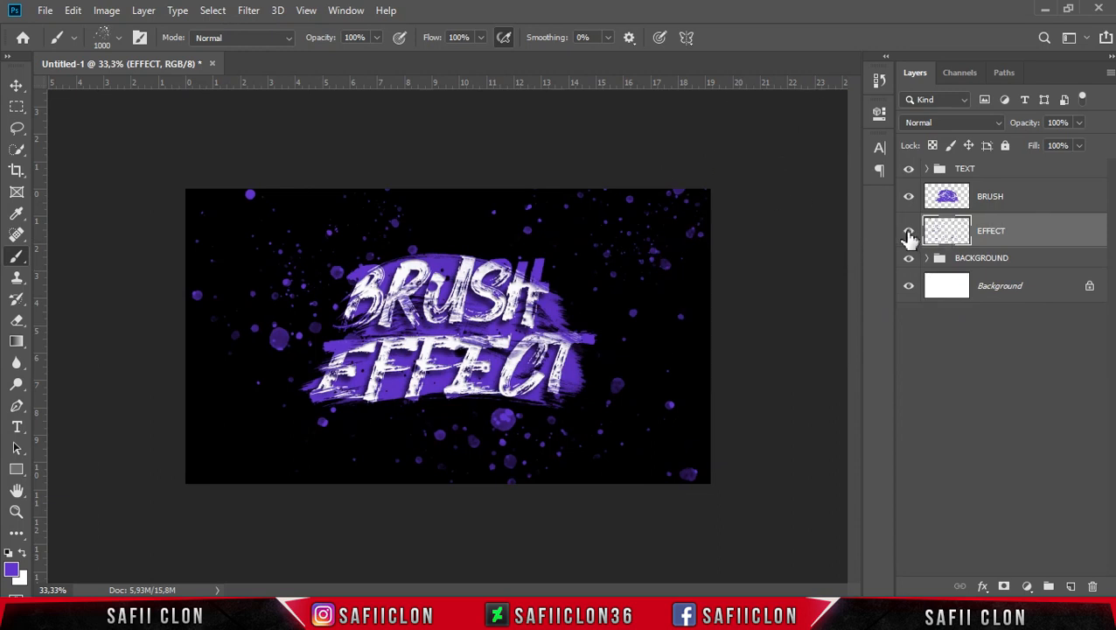
left_click(909, 233)
left_click(909, 232)
left_click(909, 233)
left_click(909, 232)
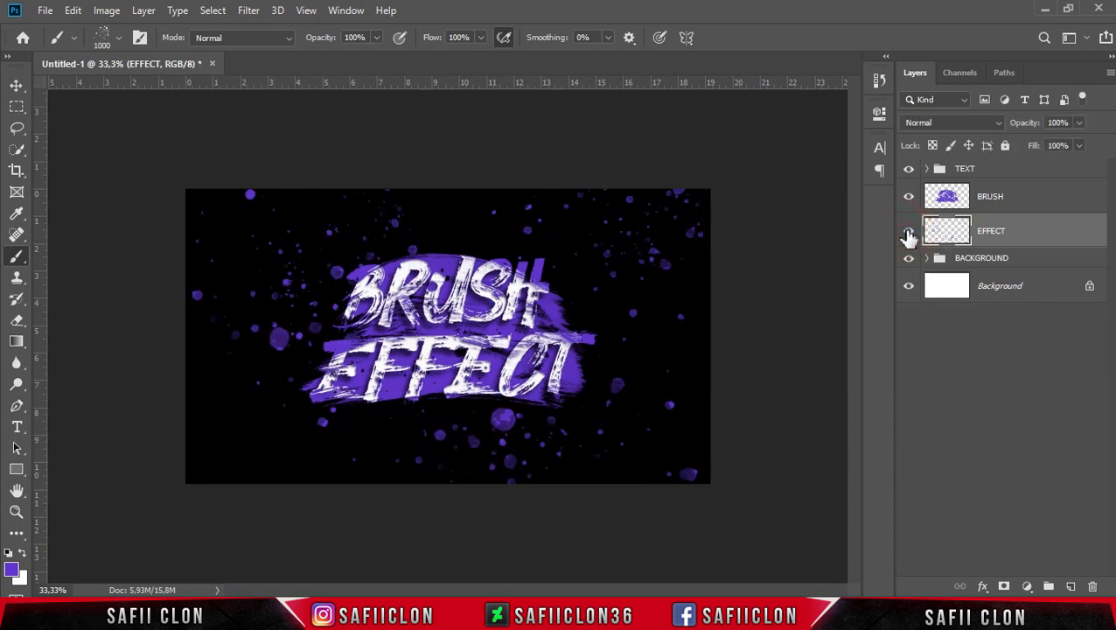
Step: Group the BRUSH and EFFECT layers as BRUSH and check the group's contribution by hiding and showing it
left_click(1042, 206)
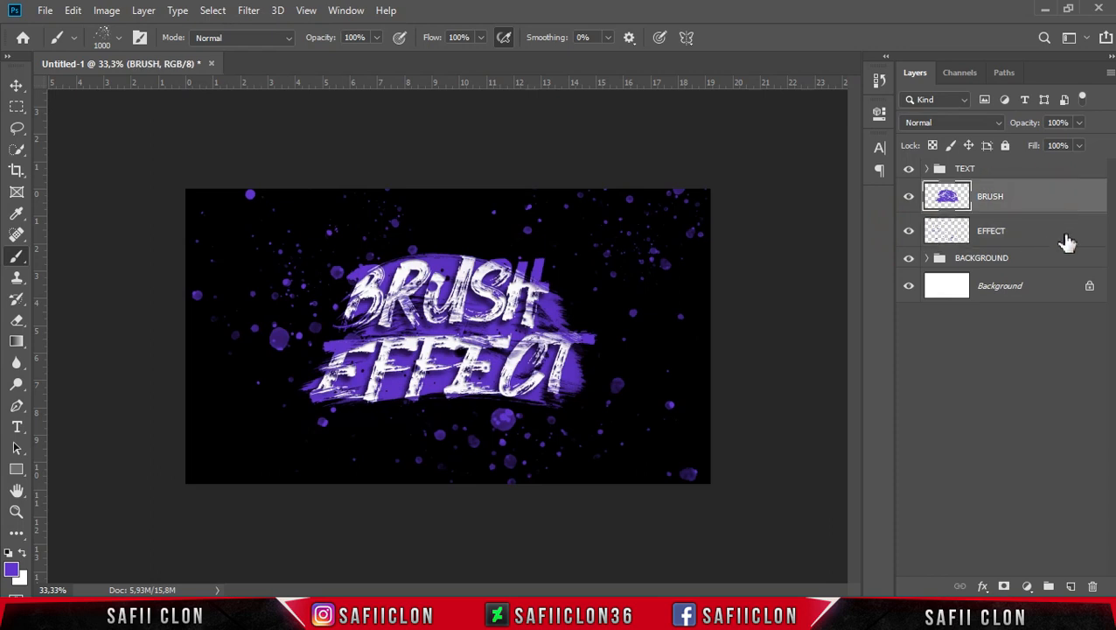
left_click(1050, 241, "shift")
right_click(1051, 241)
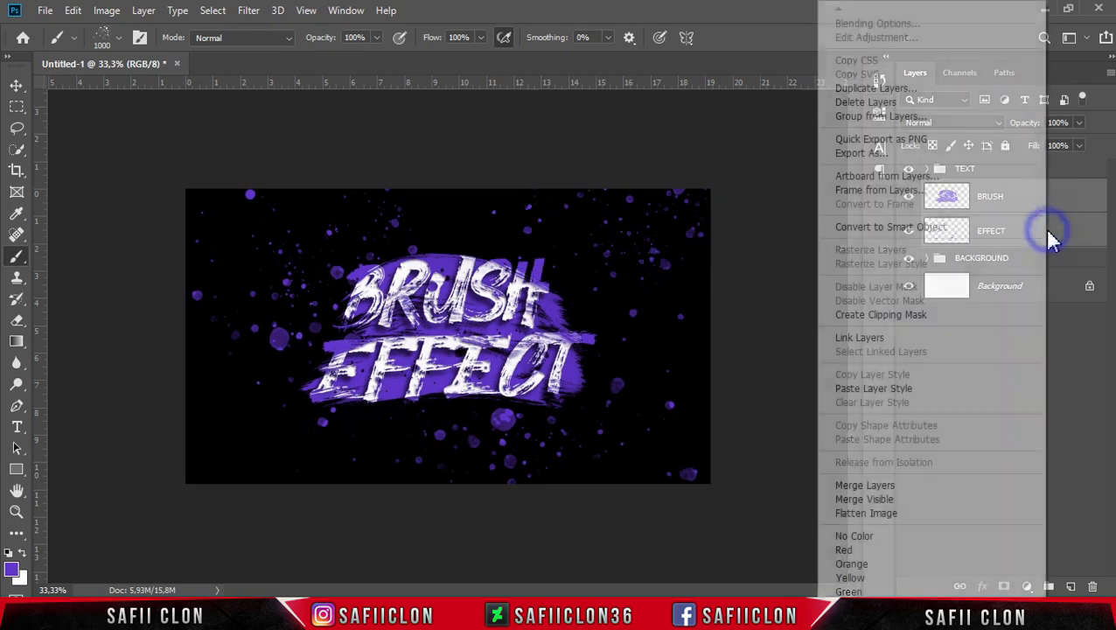
left_click(868, 117)
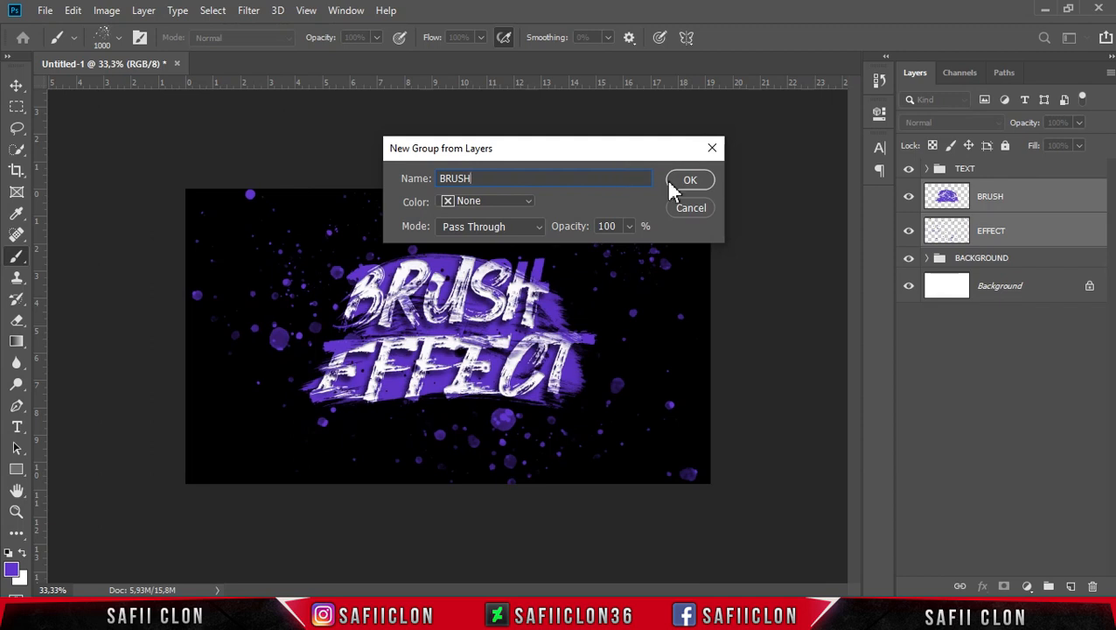
left_click(687, 181)
left_click(910, 190)
left_click(911, 191)
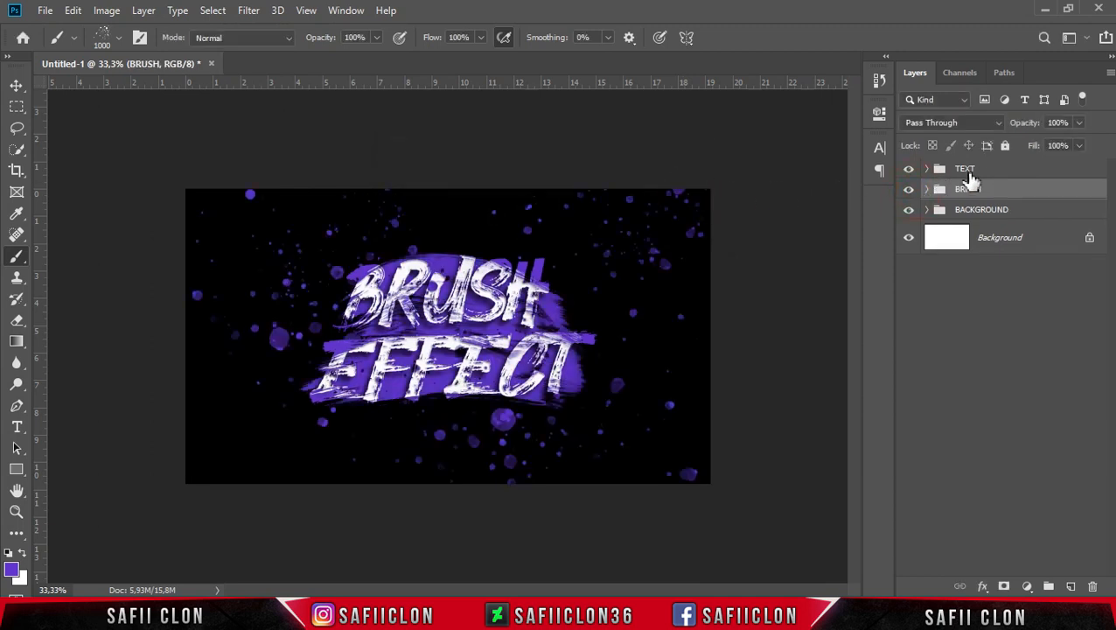
Step: Add a Curves adjustment above the TEXT group with a midpoint and the black point's output raised to 11
left_click(997, 172)
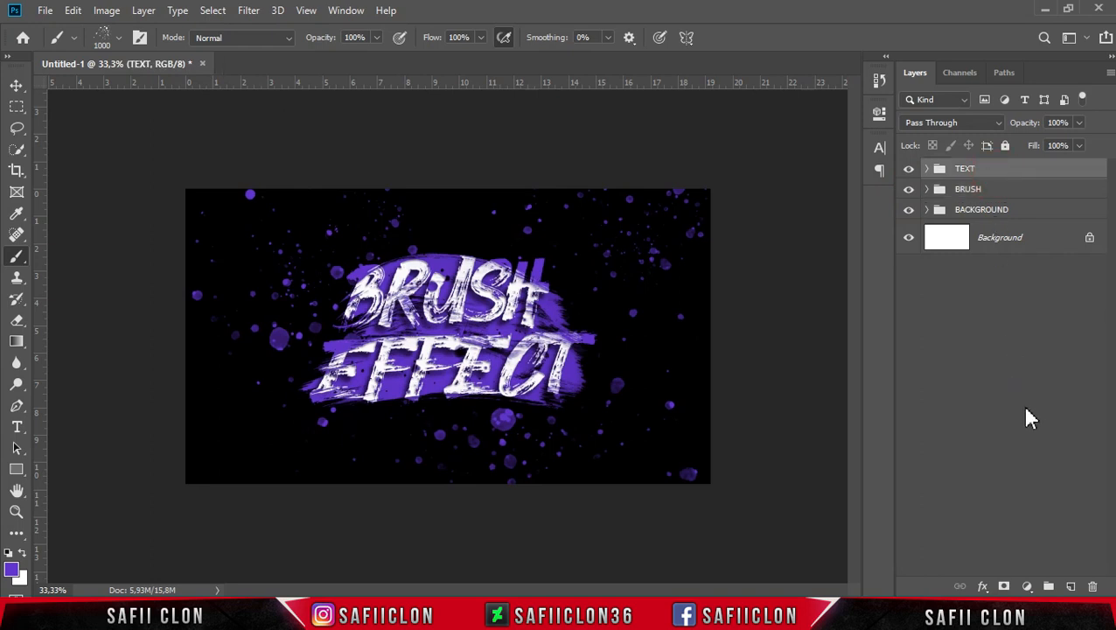
left_click(1027, 587)
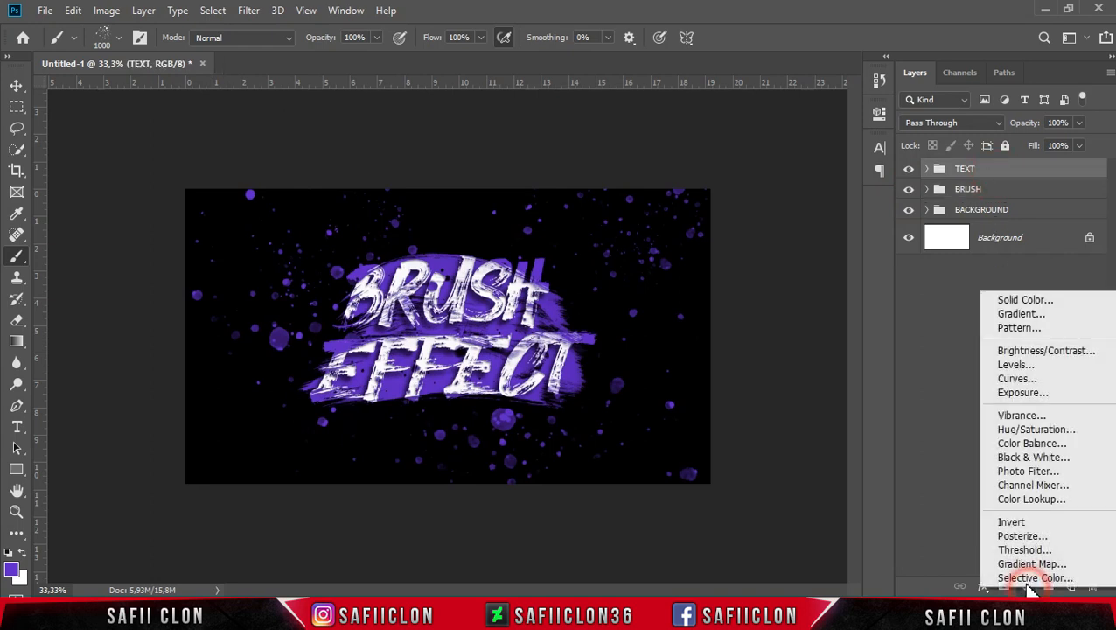
left_click(1014, 379)
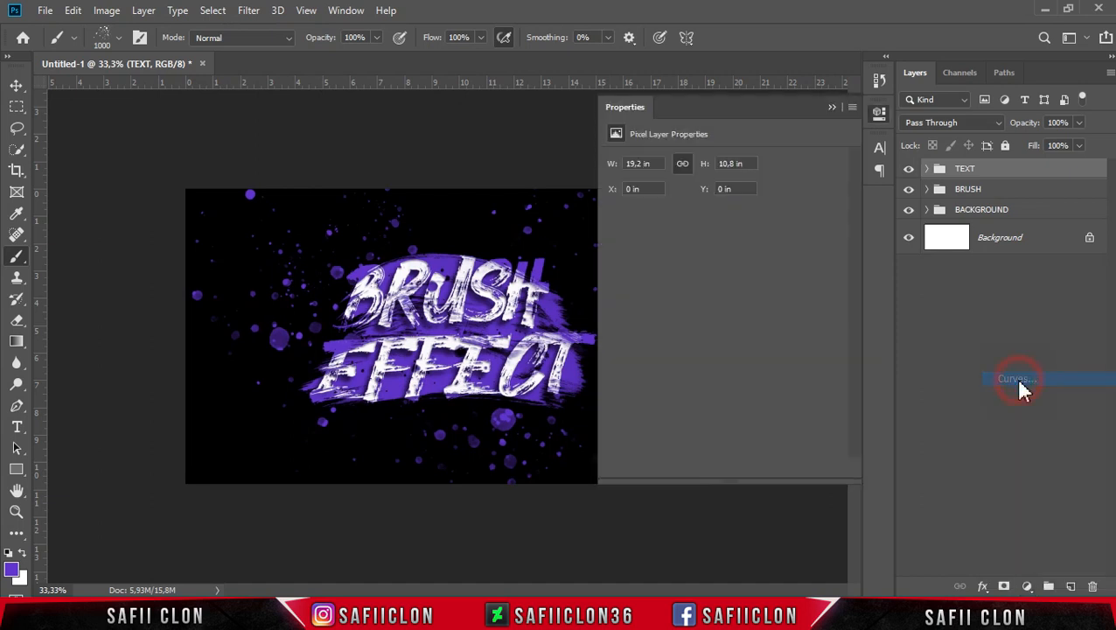
left_click(738, 294)
left_click_drag(646, 393, 639, 383)
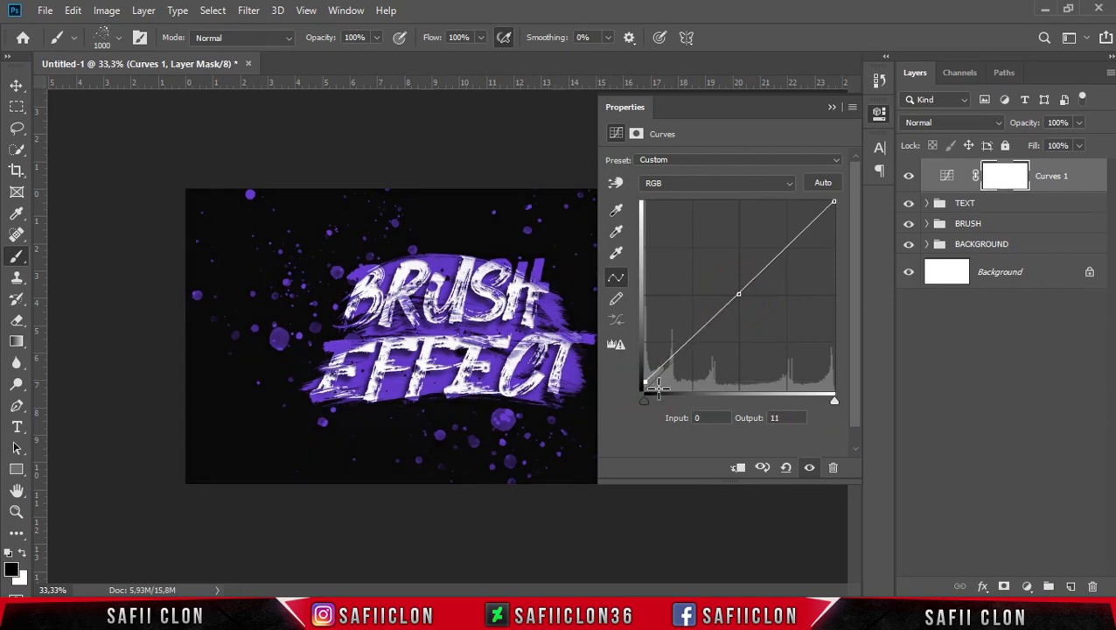
left_click(832, 107)
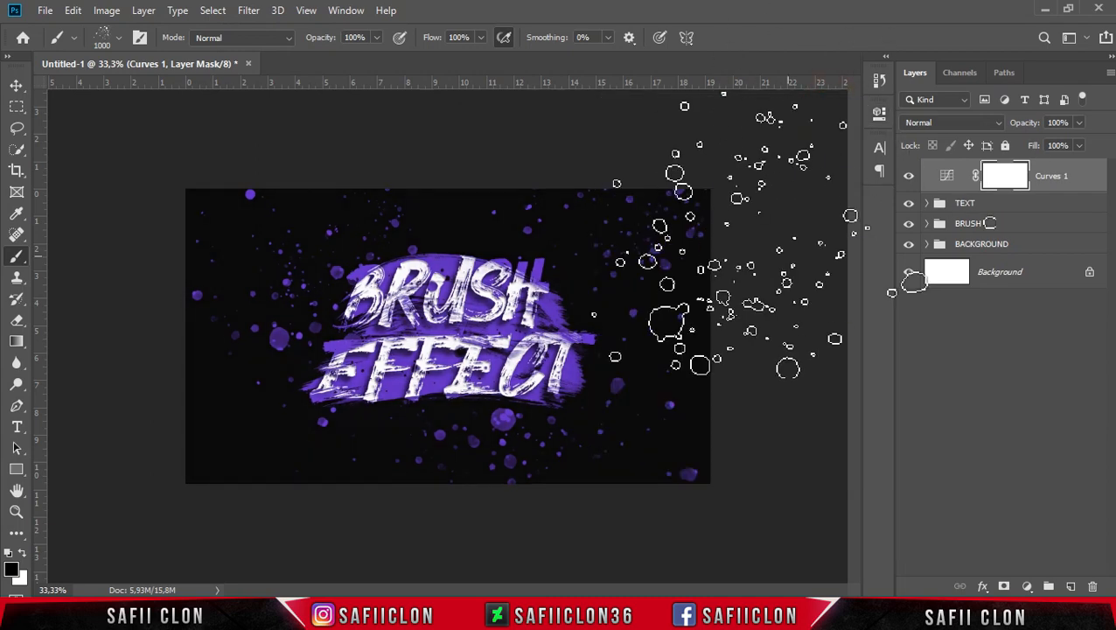
Step: Compare the artwork with the Curves adjustment, the BRUSH group and the TEXT group each hidden and shown
left_click(909, 175)
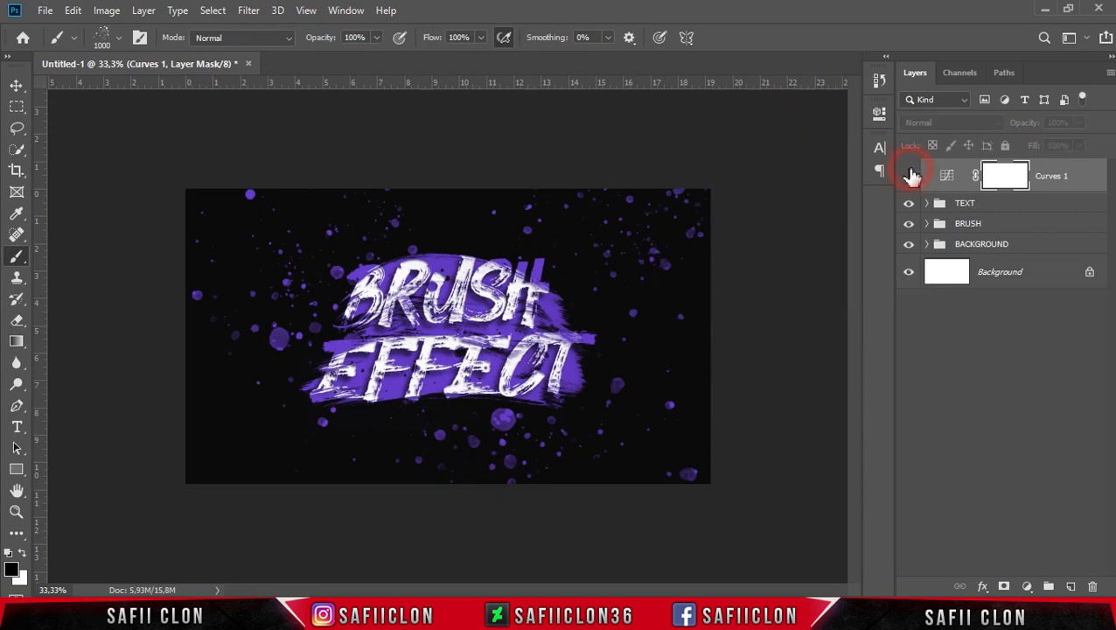
left_click(909, 176)
left_click(909, 176)
left_click(909, 176)
left_click(909, 176)
left_click(909, 175)
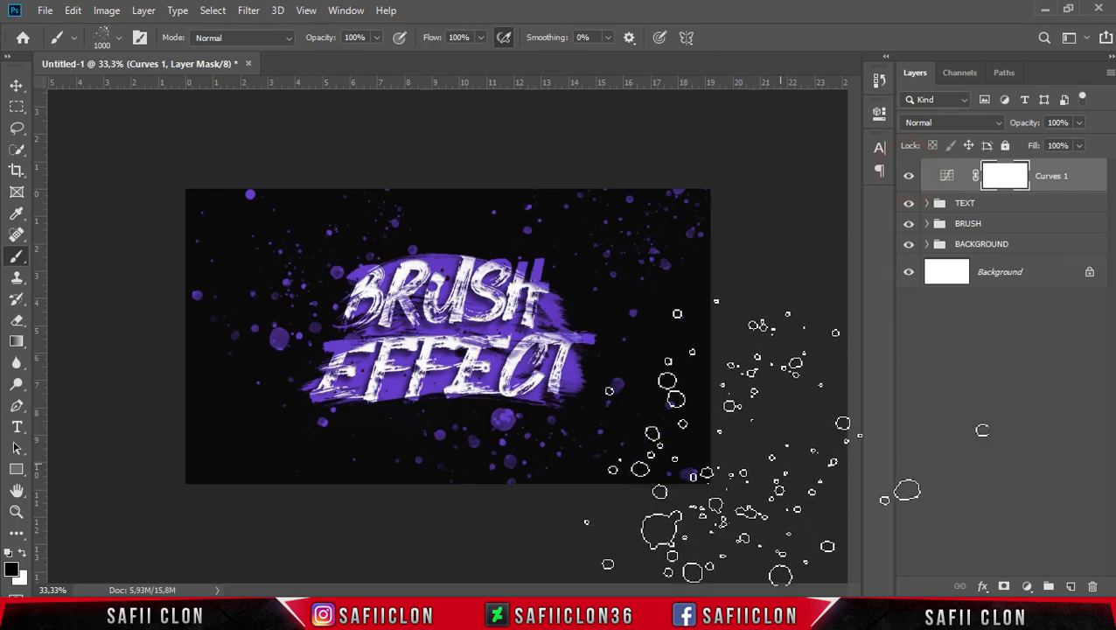
key("ctrl+plus")
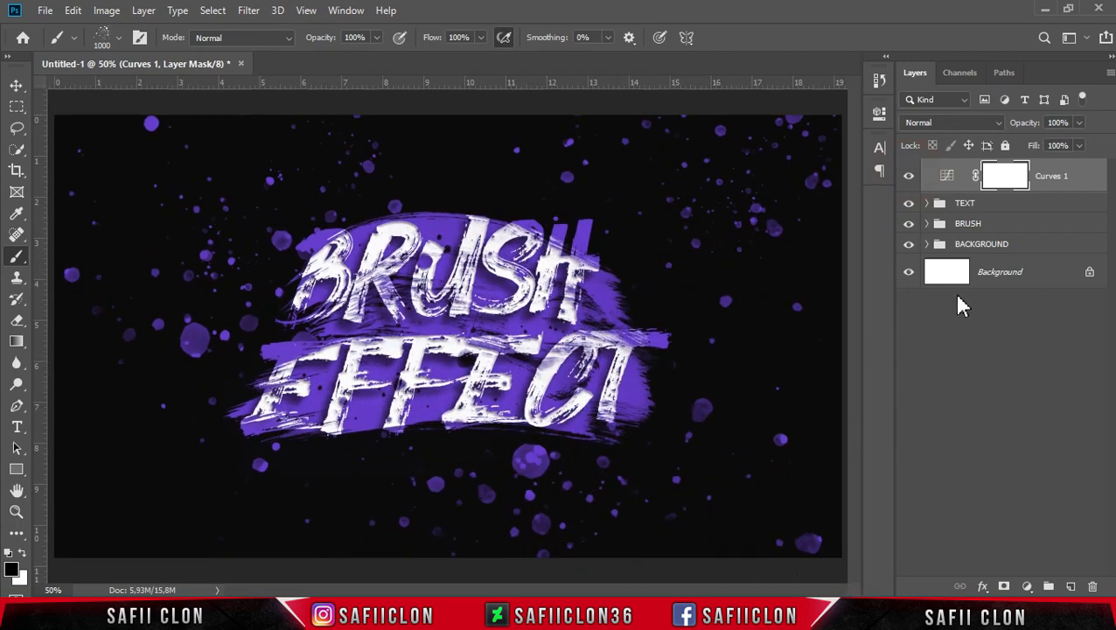
left_click(909, 223)
left_click(909, 223)
left_click(909, 203)
left_click(909, 203)
left_click(906, 178)
left_click(909, 180)
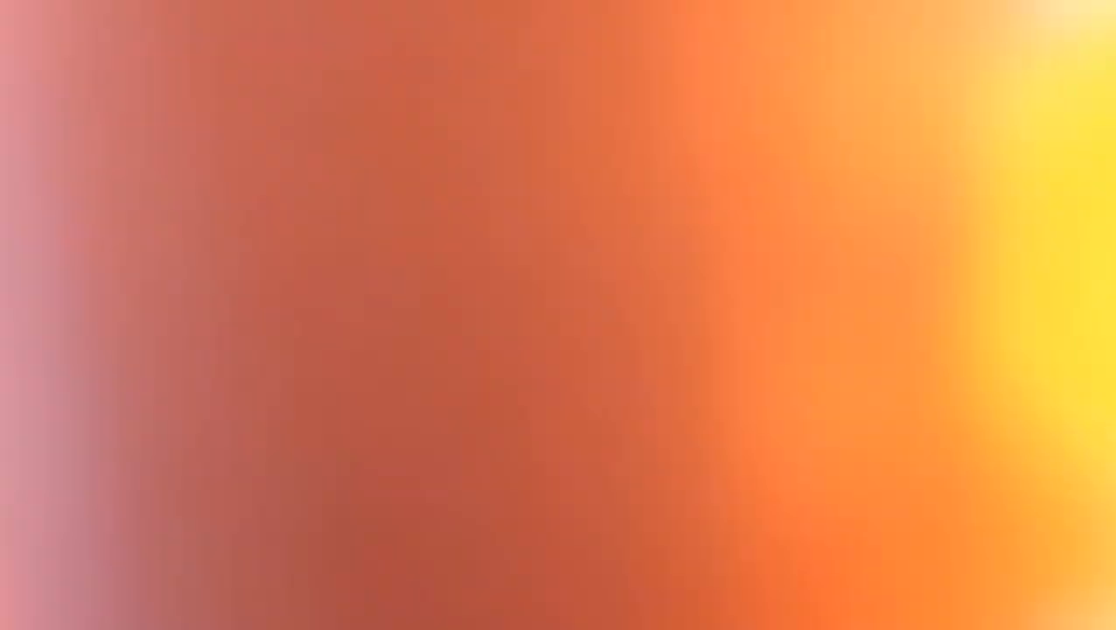